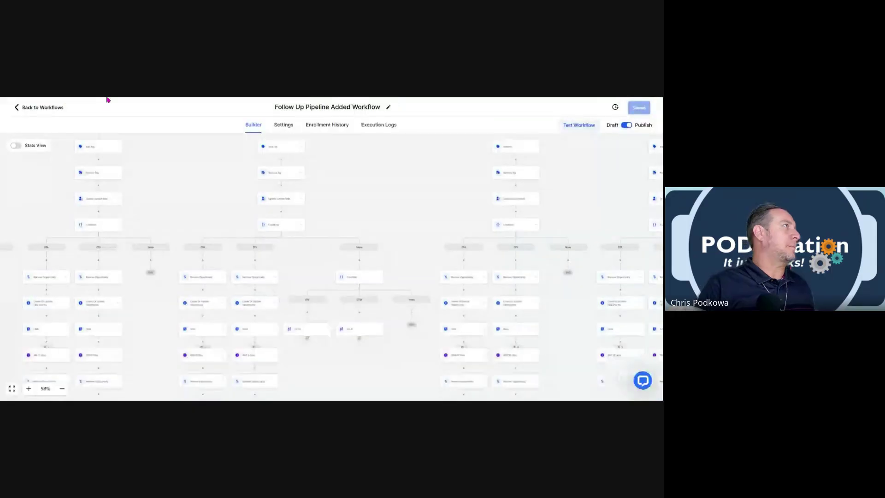
Leave the Follow Up Pipeline Added Workflow builder and return to the workflows list.
{"action": "left_click", "coordinate": [33, 108]}
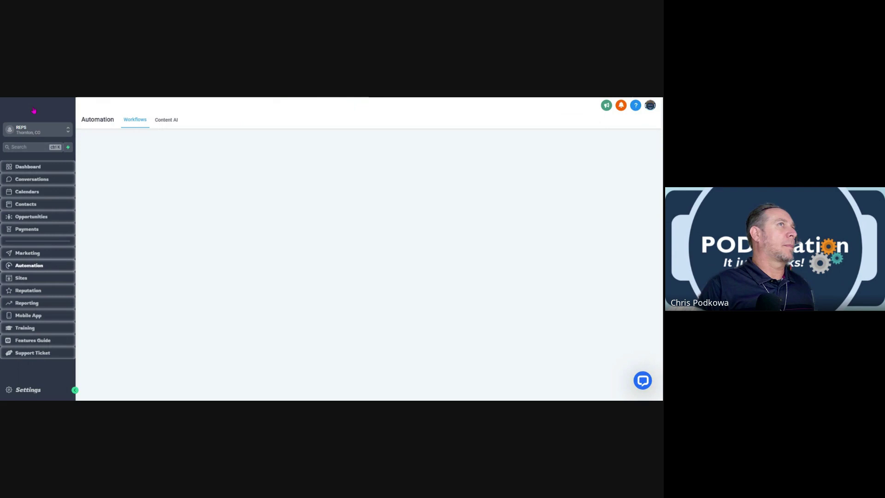
Switch to the Demo Account sub-account to see its workflow folders.
{"action": "left_click", "coordinate": [38, 131]}
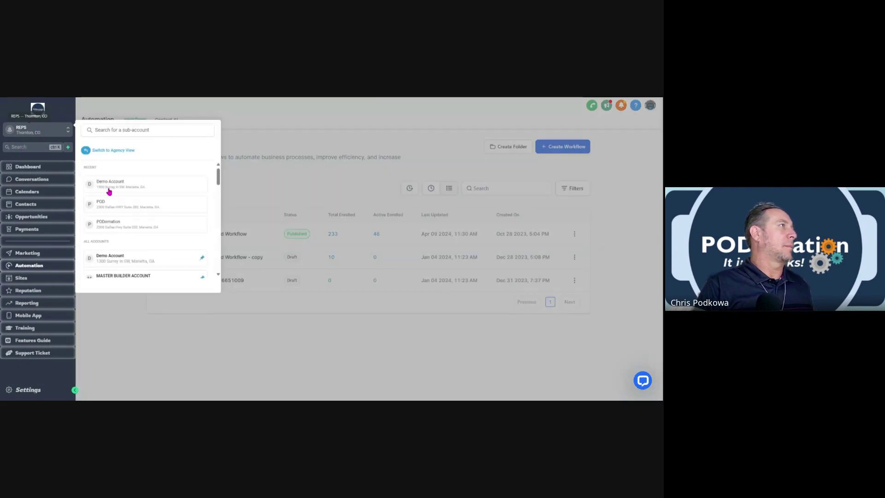
{"action": "left_click", "coordinate": [116, 185]}
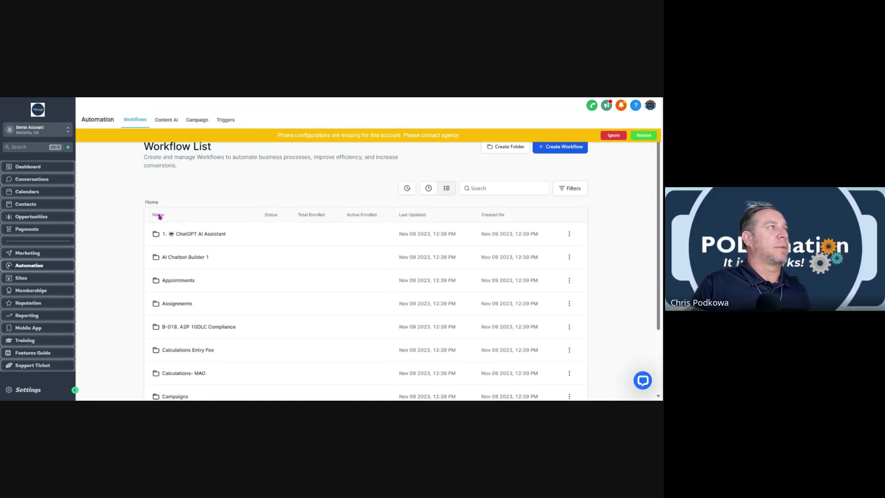
Open the Sites Chat Widget 'Webchat for your website' settings, ignoring the phone configuration banner.
{"action": "left_click", "coordinate": [21, 278]}
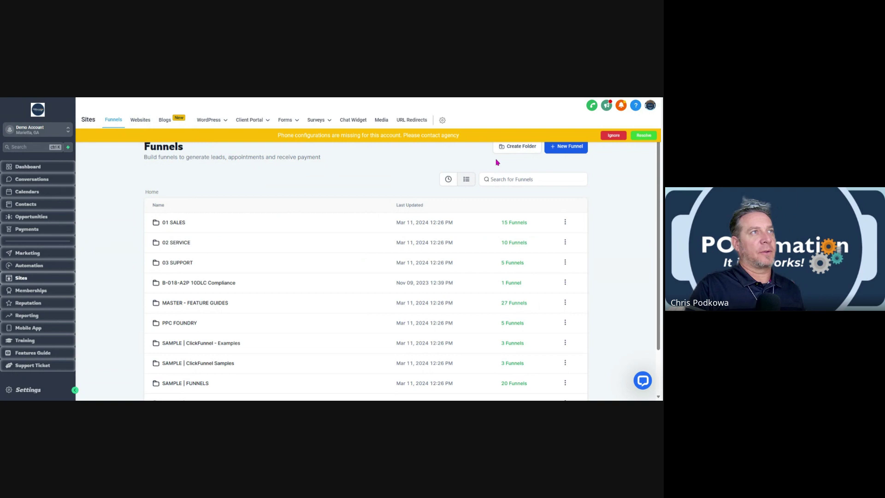
{"action": "left_click", "coordinate": [608, 136]}
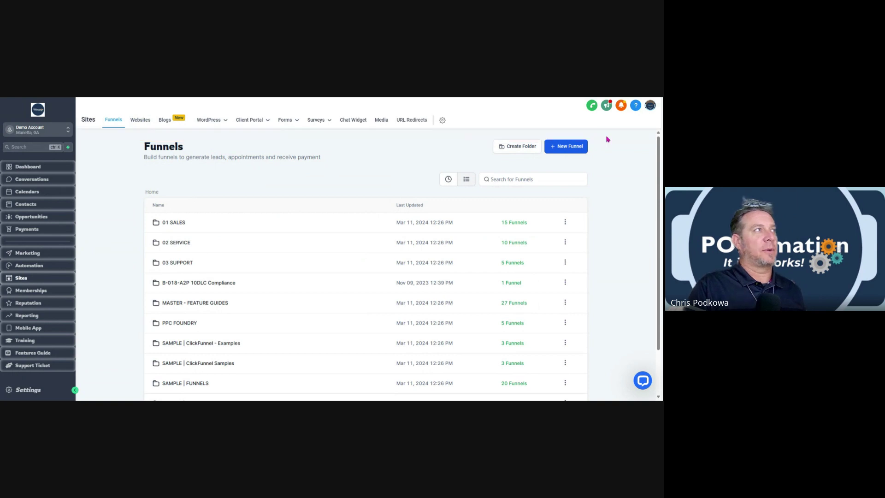
{"action": "left_click", "coordinate": [351, 122]}
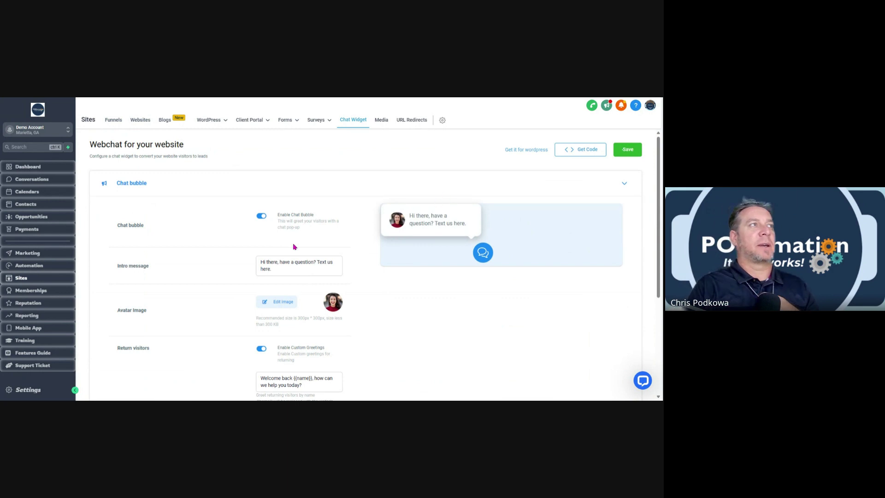
{"action": "scroll", "coordinate": [319, 259], "scroll_direction": "down", "scroll_amount": 4}
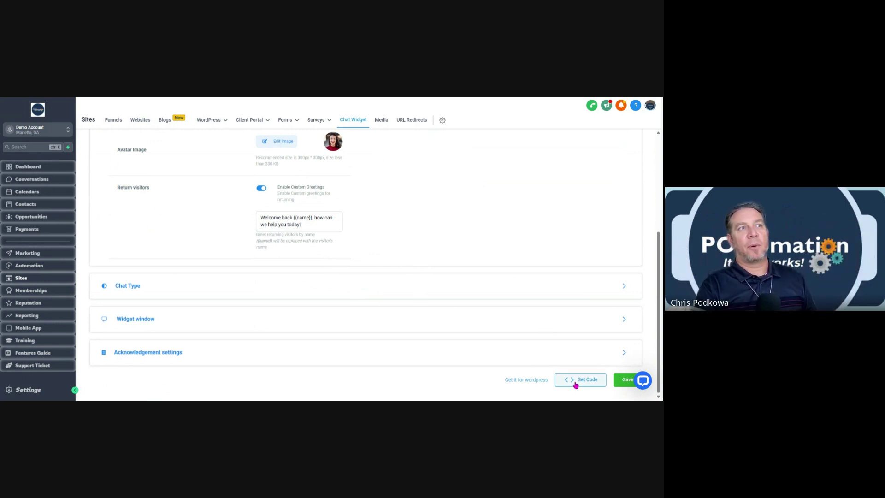
{"action": "scroll", "coordinate": [406, 240], "scroll_direction": "up", "scroll_amount": 1}
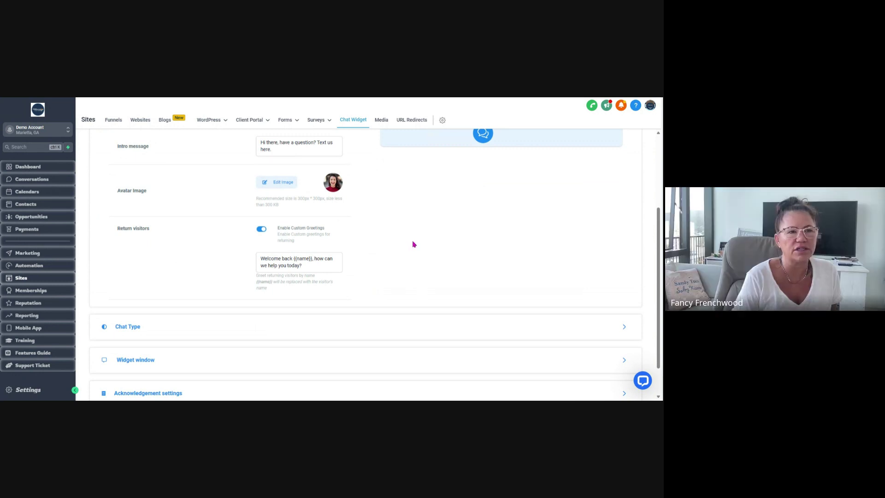
{"action": "scroll", "coordinate": [412, 245], "scroll_direction": "up", "scroll_amount": 2}
{"action": "scroll", "coordinate": [413, 245], "scroll_direction": "up", "scroll_amount": 1}
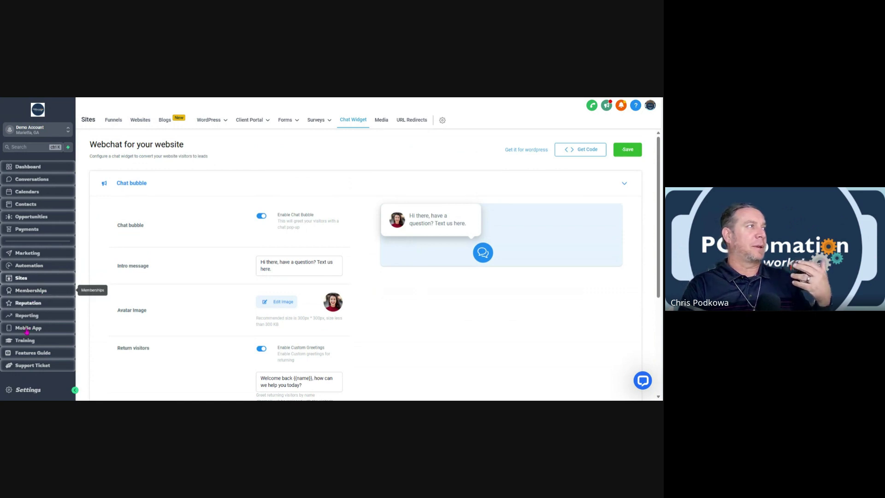
Open the Conversation AI settings and try the bot in the Bot Trial test chat.
{"action": "left_click", "coordinate": [26, 389]}
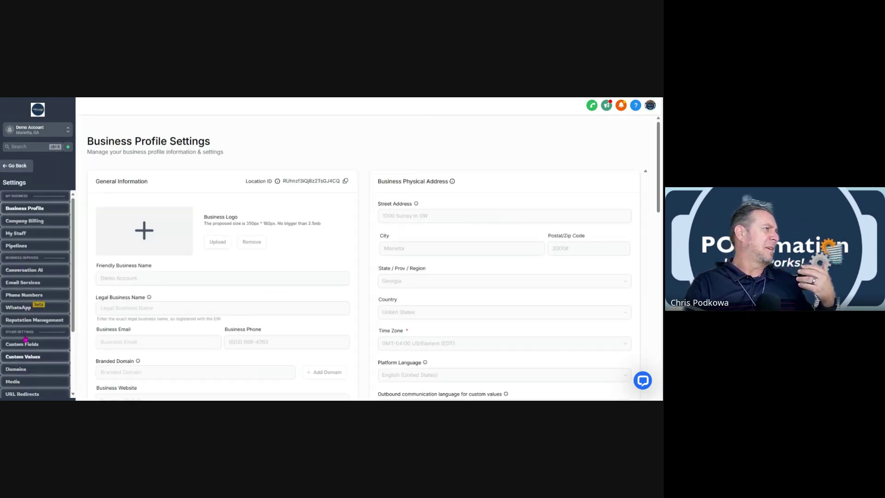
{"action": "left_click", "coordinate": [32, 271]}
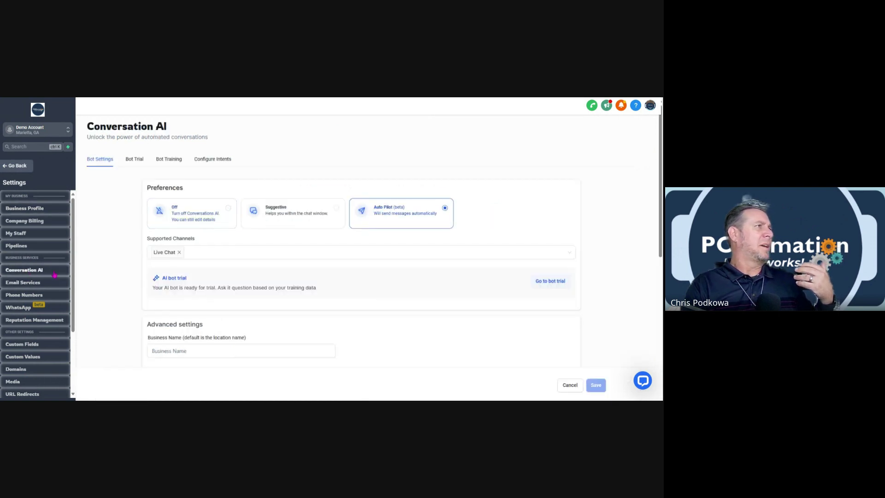
{"action": "left_click", "coordinate": [135, 160]}
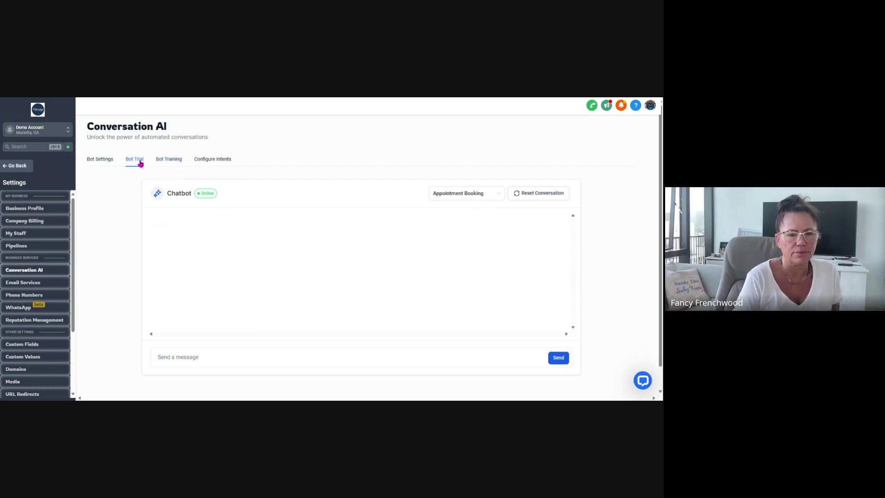
Review the Bot Training crawler domain and uploaded link, then return to the chat widget.
{"action": "left_click", "coordinate": [166, 162]}
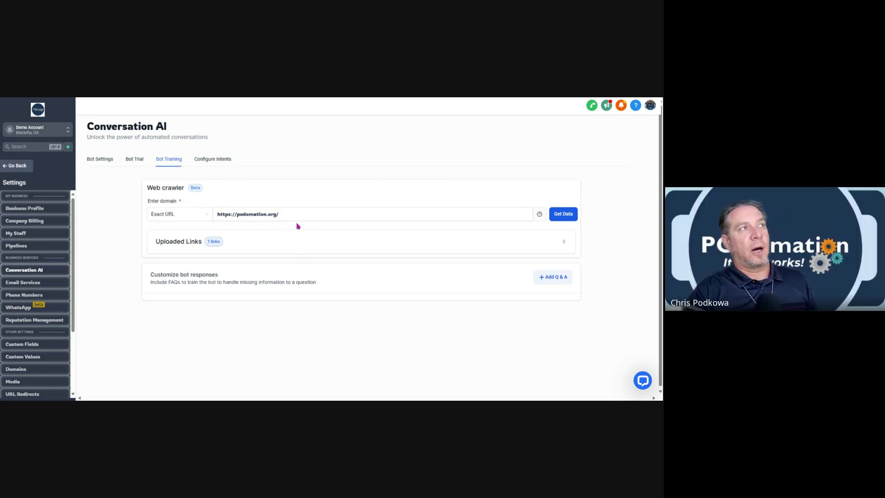
{"action": "scroll", "coordinate": [297, 224], "scroll_direction": "down", "scroll_amount": 1}
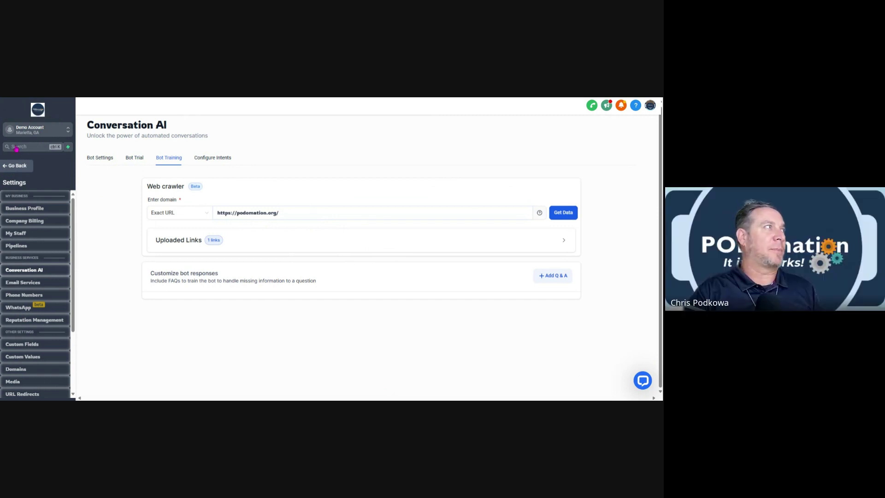
{"action": "left_click", "coordinate": [20, 167]}
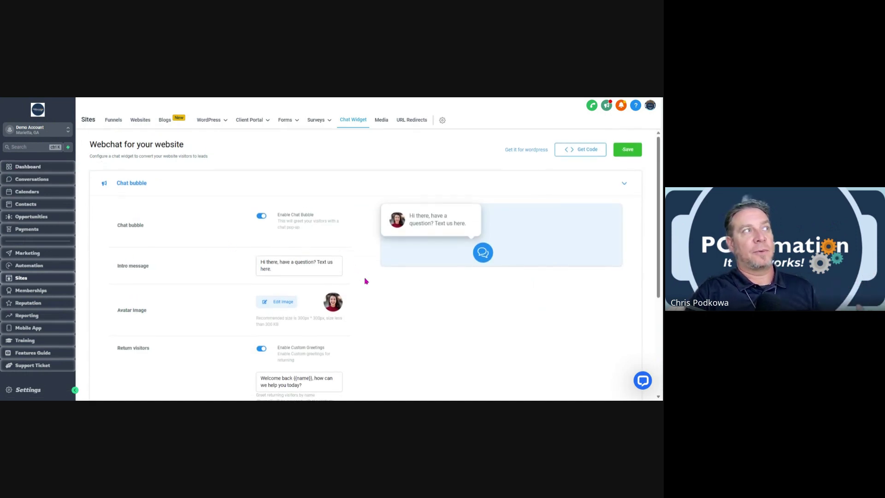
Expand Chat Type, switch to SMS or Email Chat, then back to Live chat.
{"action": "scroll", "coordinate": [363, 281], "scroll_direction": "down", "scroll_amount": 2}
{"action": "scroll", "coordinate": [156, 318], "scroll_direction": "down", "scroll_amount": 2}
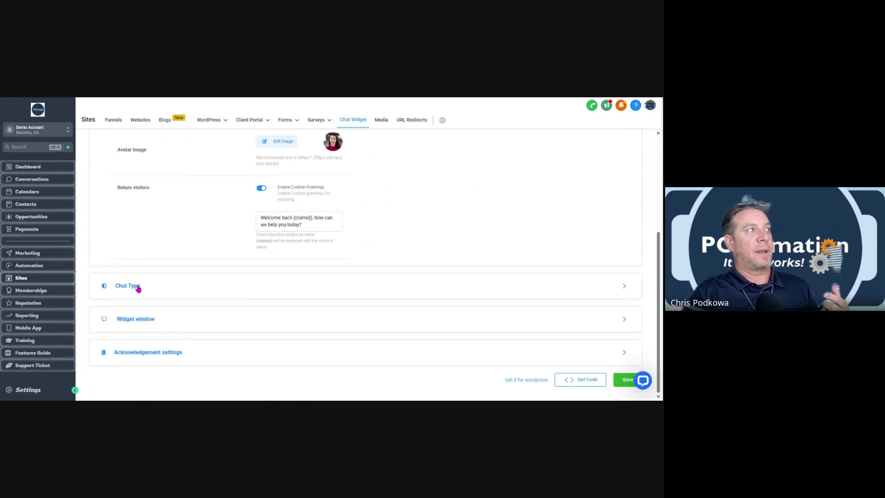
{"action": "left_click", "coordinate": [137, 286]}
{"action": "scroll", "coordinate": [275, 258], "scroll_direction": "up", "scroll_amount": 4}
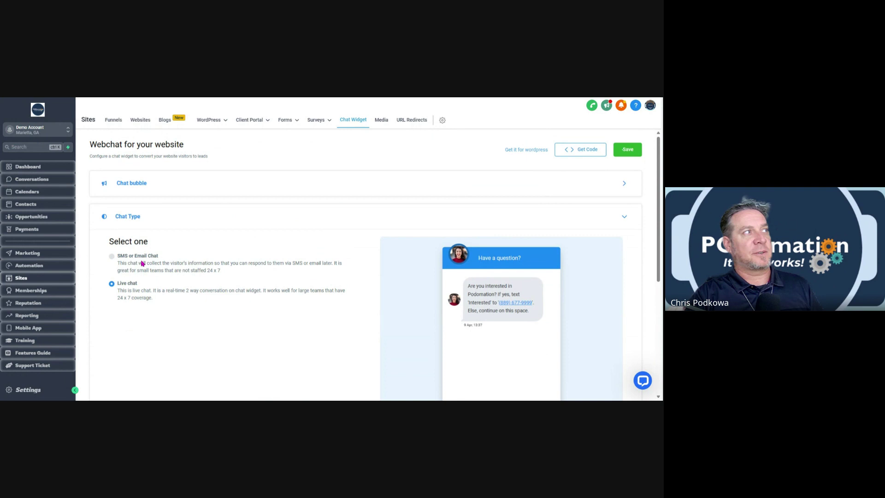
{"action": "left_click", "coordinate": [112, 256]}
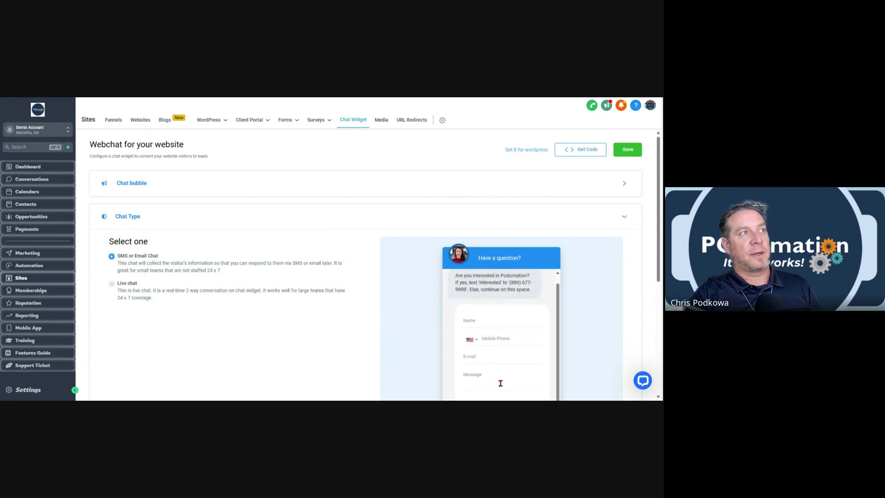
{"action": "scroll", "coordinate": [497, 355], "scroll_direction": "down", "scroll_amount": 1}
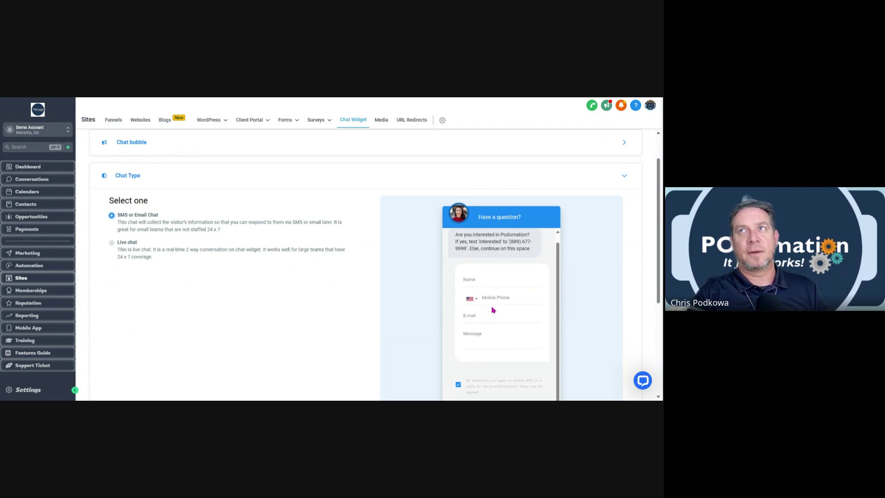
{"action": "left_click", "coordinate": [116, 246]}
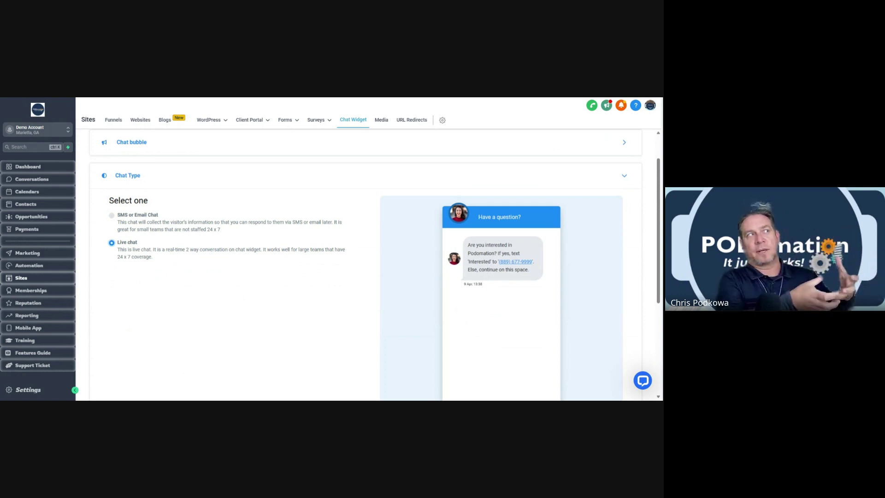
Expand Acknowledgement settings showing 'Thank You!' and 'Your chat has ended' messages.
{"action": "scroll", "coordinate": [203, 252], "scroll_direction": "down", "scroll_amount": 3}
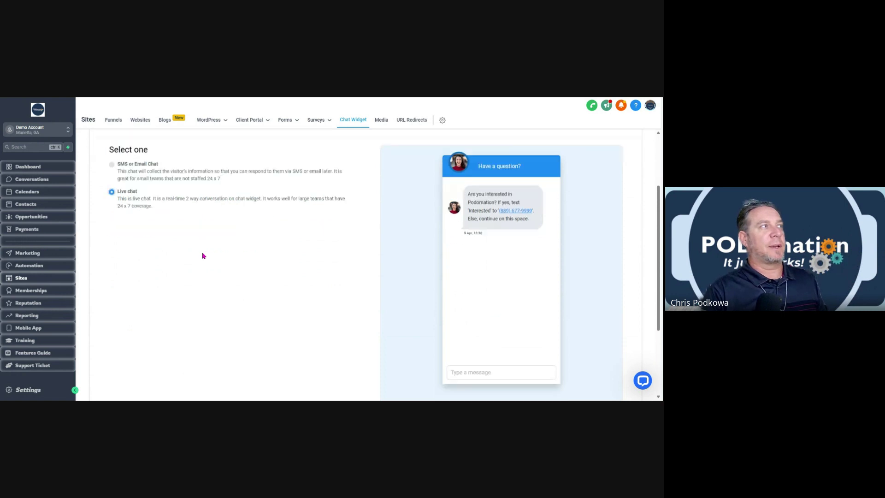
{"action": "scroll", "coordinate": [160, 198], "scroll_direction": "up", "scroll_amount": 1}
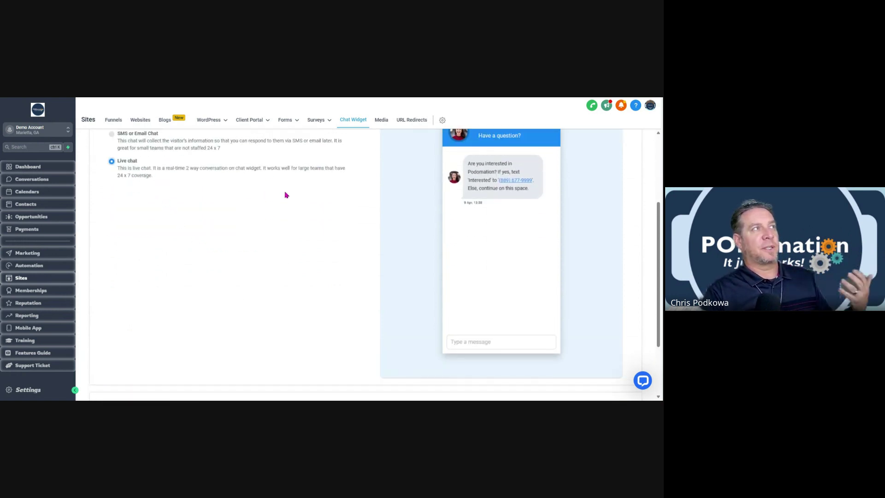
{"action": "scroll", "coordinate": [180, 193], "scroll_direction": "down", "scroll_amount": 2}
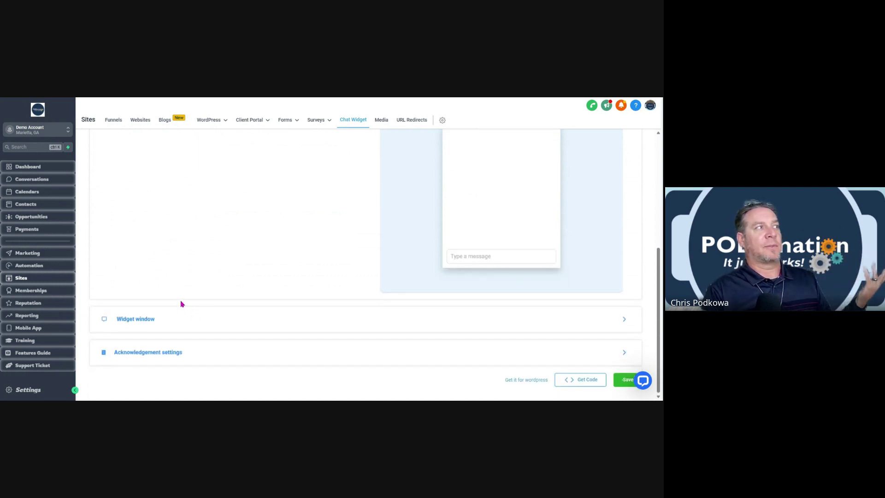
{"action": "left_click", "coordinate": [155, 352]}
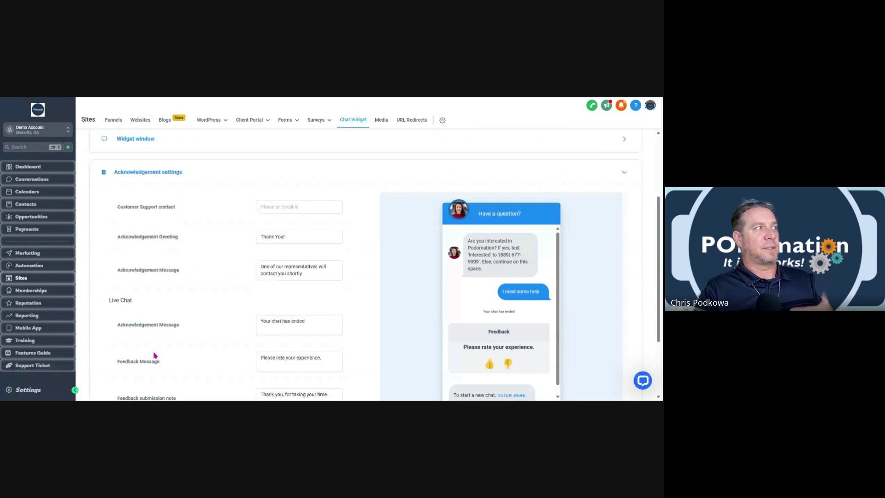
{"action": "scroll", "coordinate": [222, 347], "scroll_direction": "down", "scroll_amount": 2}
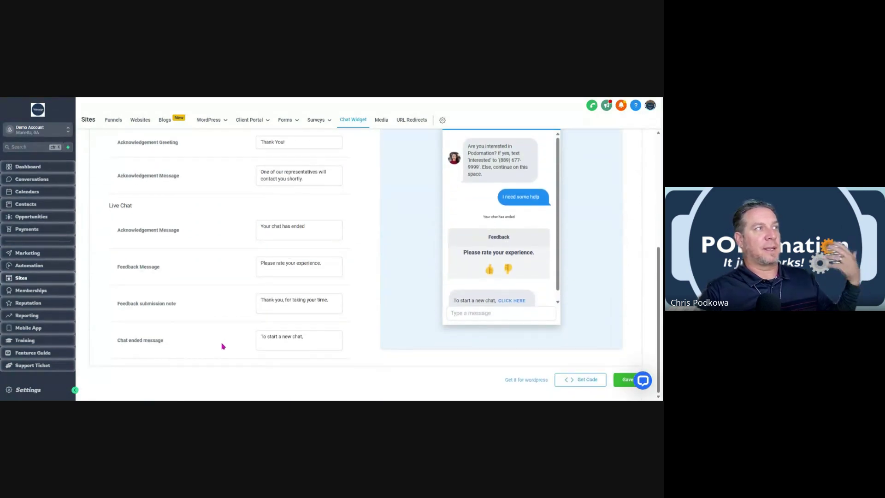
{"action": "scroll", "coordinate": [223, 345], "scroll_direction": "up", "scroll_amount": 3}
{"action": "scroll", "coordinate": [223, 341], "scroll_direction": "up", "scroll_amount": 1}
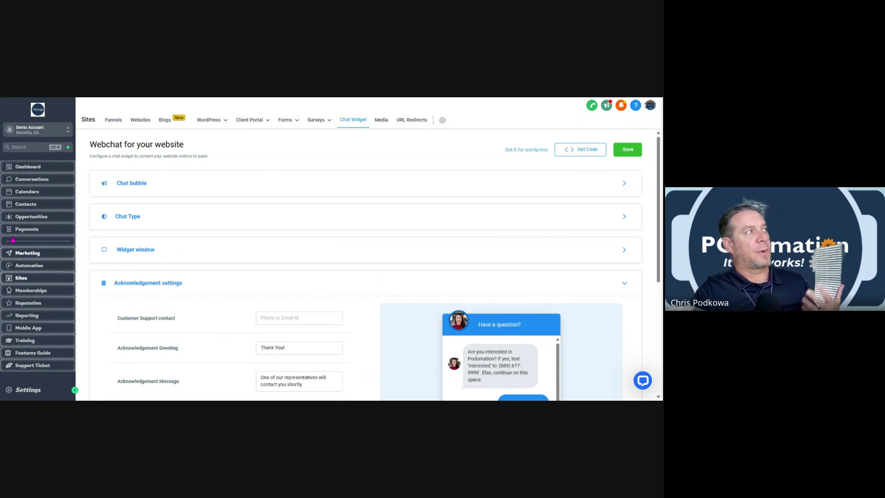
Open the Demo Account's Contacts smart list of 30 captured leads with their tags.
{"action": "left_click", "coordinate": [26, 205]}
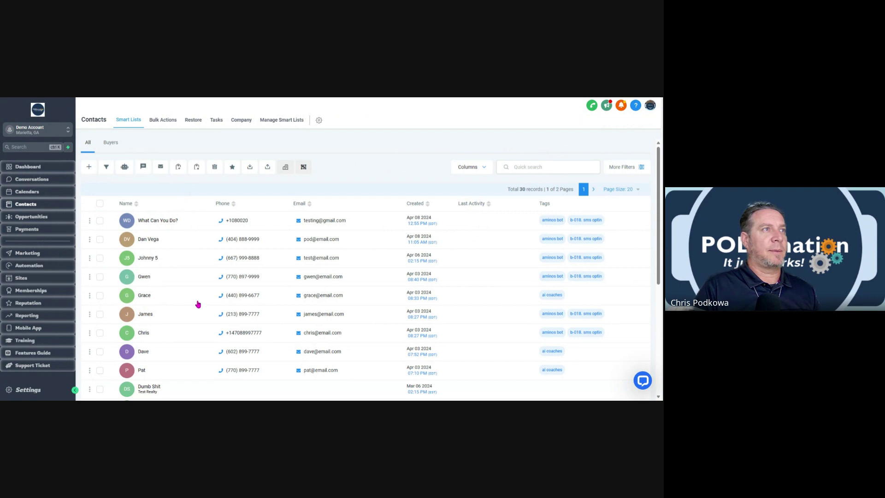
Scroll the contacts table, then view the 'Aminos Bot PODbot' Google Sheet of leads and transcripts.
{"action": "scroll", "coordinate": [284, 313], "scroll_direction": "down", "scroll_amount": 2}
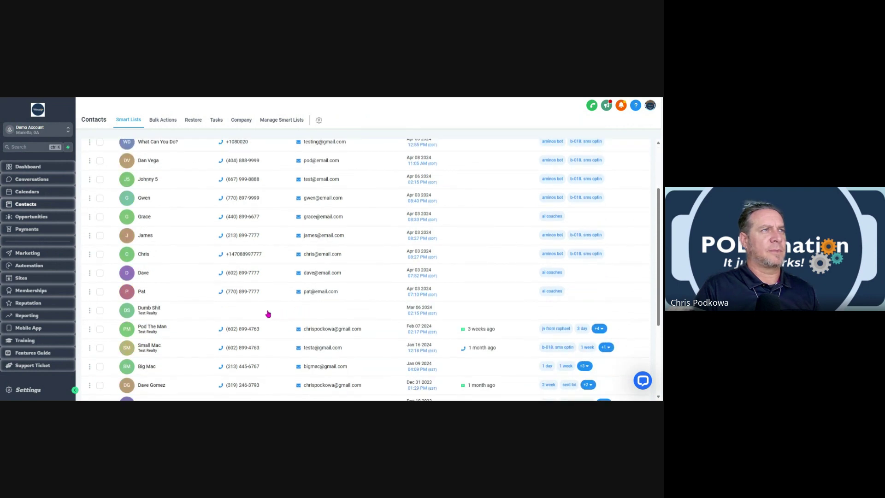
{"action": "scroll", "coordinate": [268, 314], "scroll_direction": "up", "scroll_amount": 3}
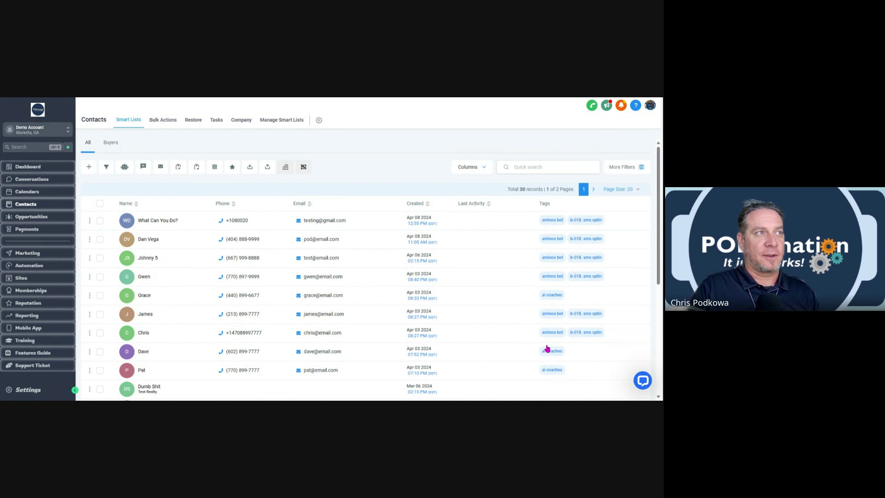
{"action": "scroll", "coordinate": [557, 324], "scroll_direction": "down", "scroll_amount": 2}
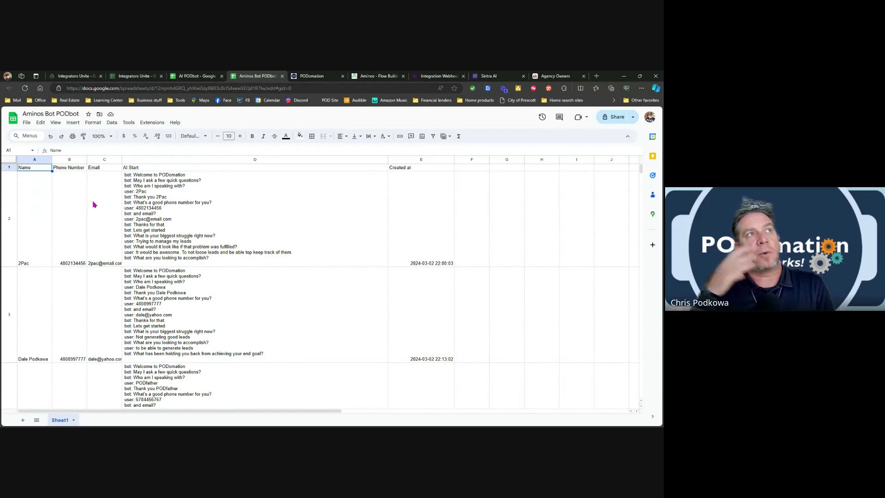
{"action": "mouse_move", "coordinate": [94, 205]}
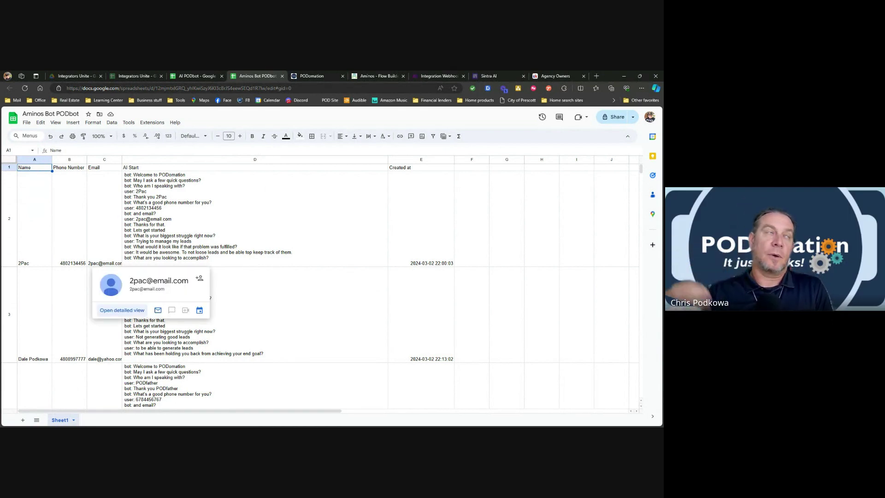
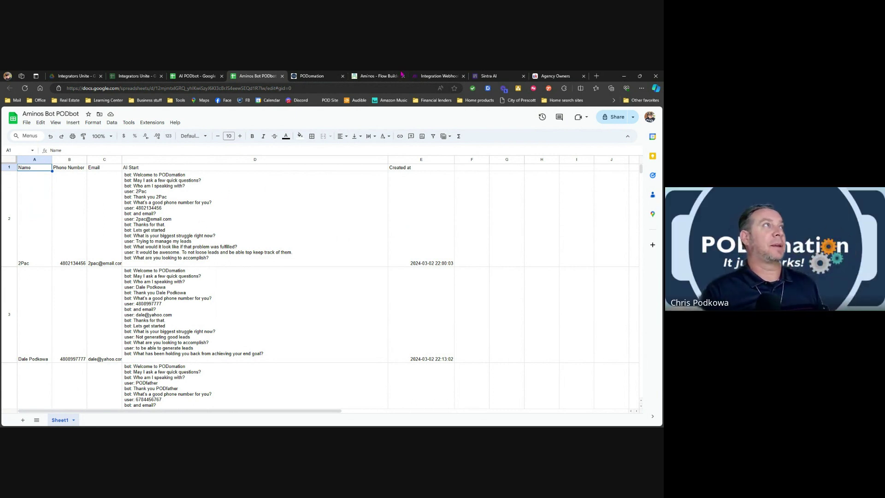
Switch from the Google Sheets bot log to the PODomation Contacts smart list of leads.
{"action": "left_click", "coordinate": [308, 76]}
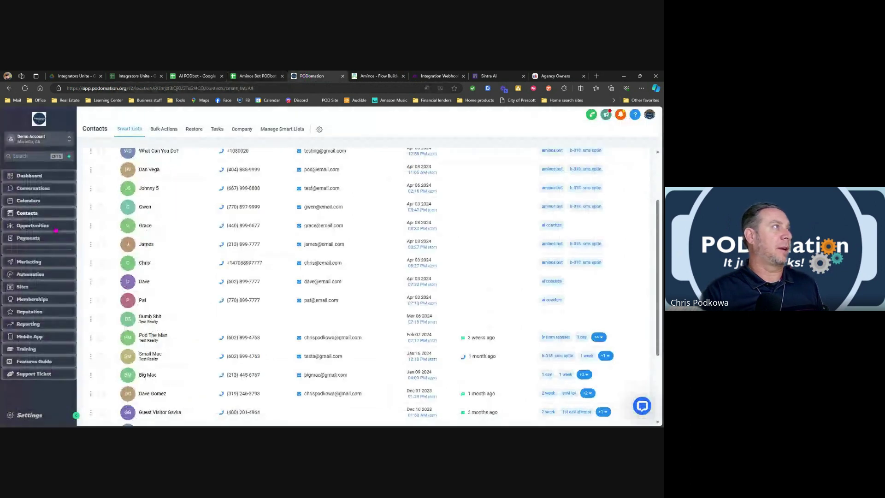
Open the Aminos Bot Lead workflow in the Test folder and view its Contact Tag trigger.
{"action": "left_click", "coordinate": [30, 274]}
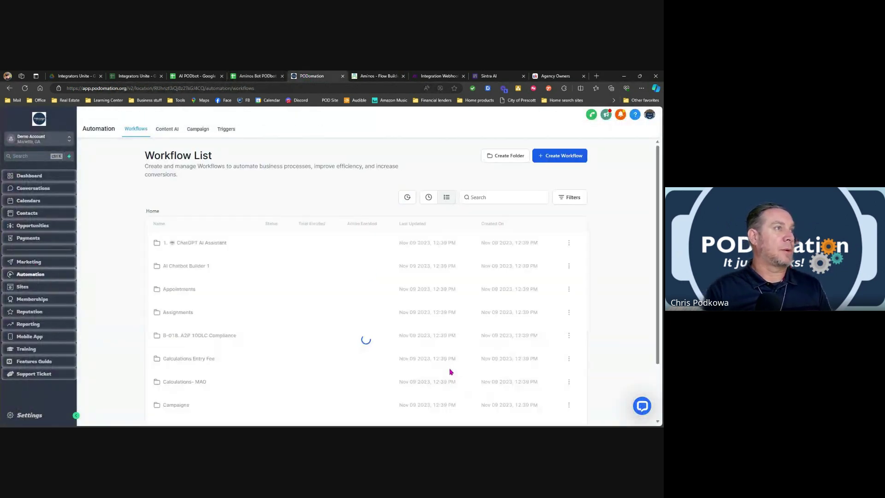
{"action": "scroll", "coordinate": [479, 390], "scroll_direction": "down", "scroll_amount": 3}
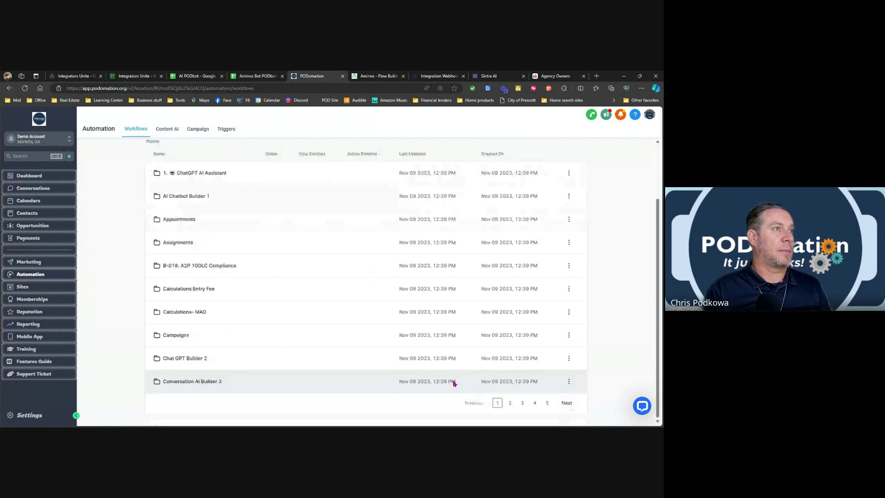
{"action": "left_click", "coordinate": [534, 404]}
{"action": "left_click", "coordinate": [185, 206]}
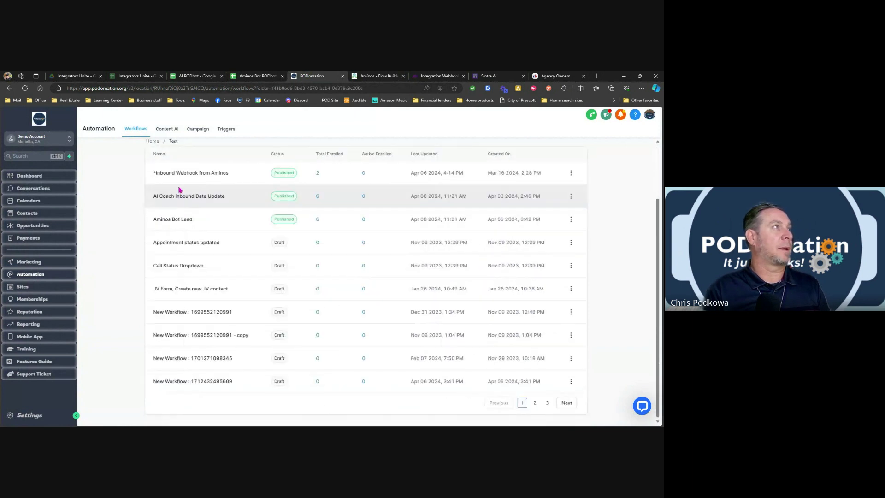
{"action": "left_click", "coordinate": [187, 223]}
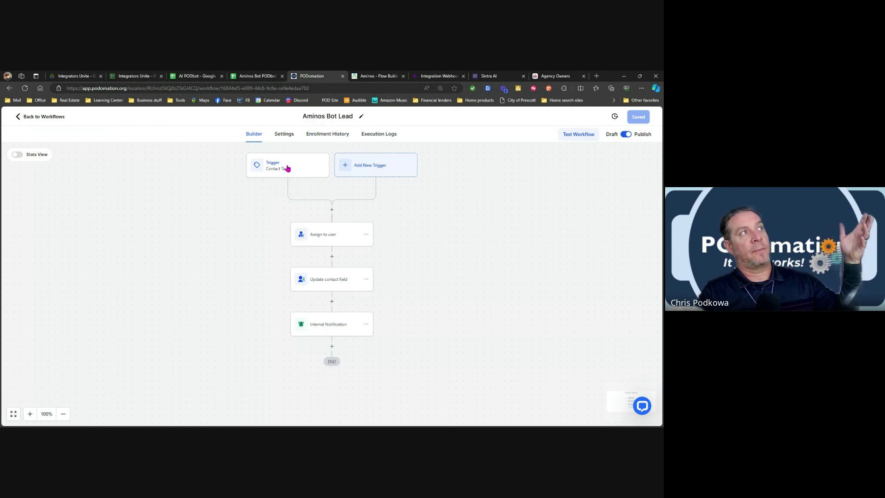
{"action": "left_click", "coordinate": [287, 168]}
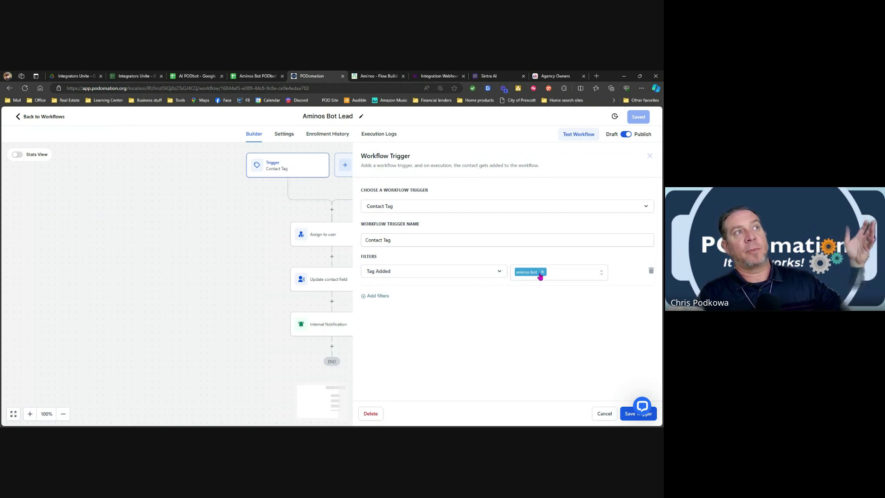
{"action": "left_click", "coordinate": [436, 76]}
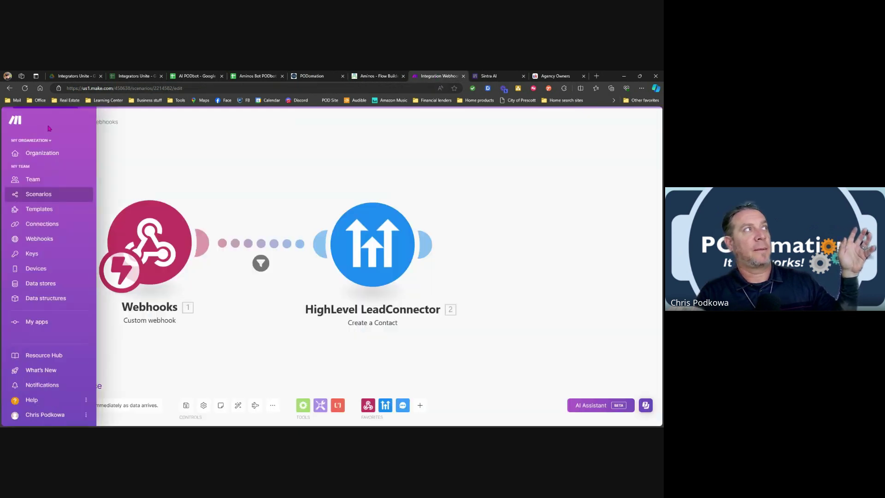
Open the Aminos PODbot with Make scenario's HighLevel LeadConnector Create a Contact module.
{"action": "left_click", "coordinate": [44, 123]}
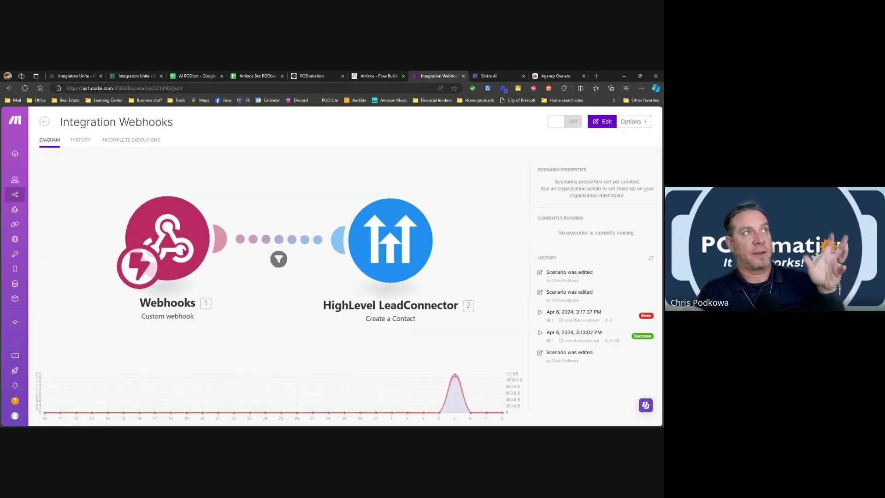
{"action": "left_click", "coordinate": [44, 122]}
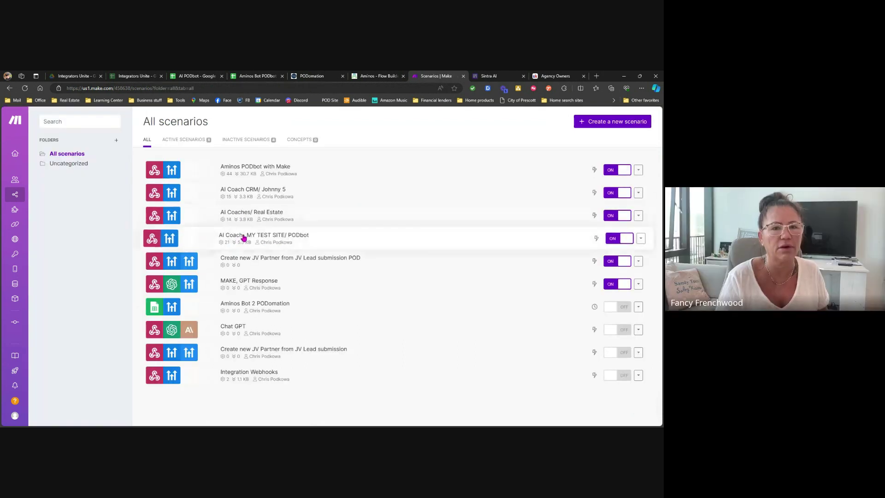
{"action": "left_click", "coordinate": [236, 178]}
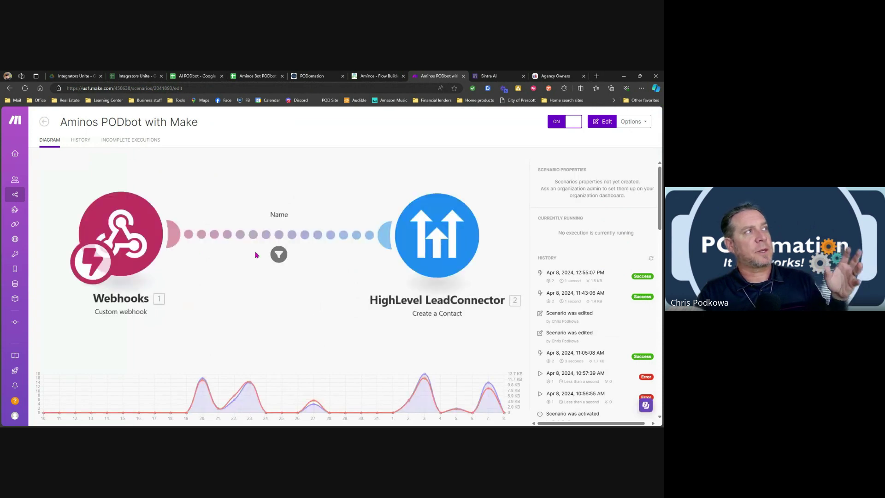
{"action": "left_click", "coordinate": [308, 290]}
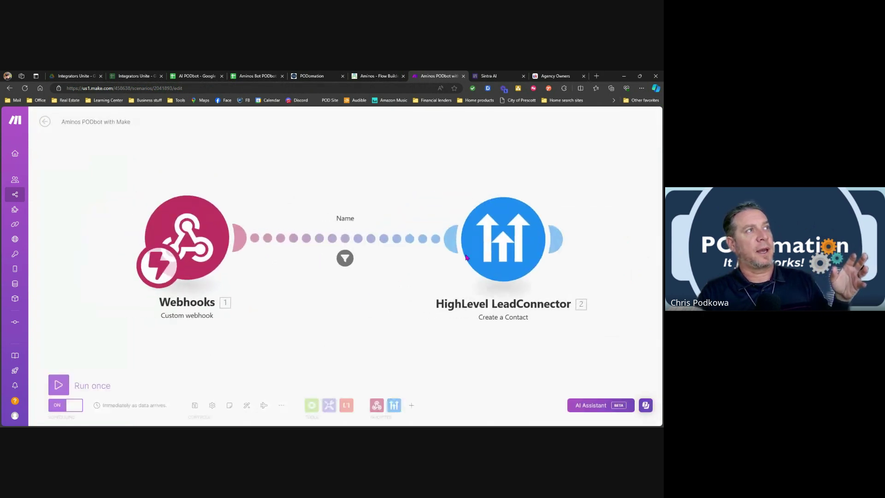
{"action": "left_click", "coordinate": [517, 249]}
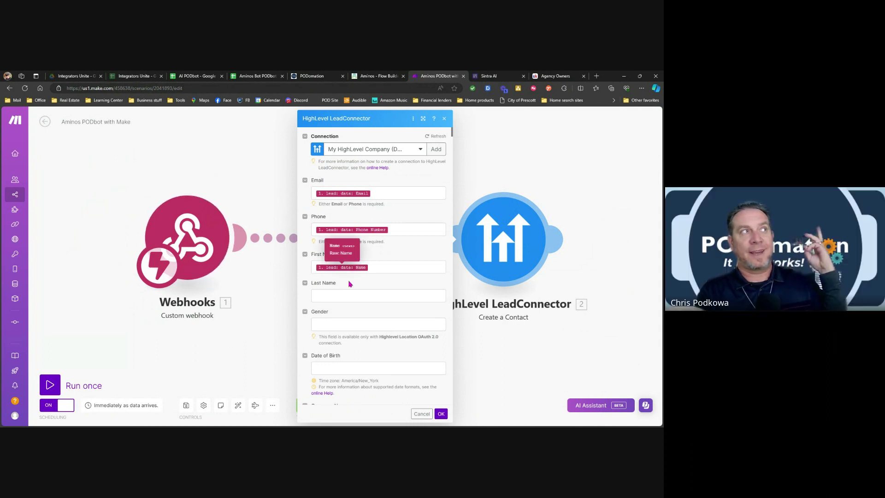
Scroll to the module's Tags field showing 'aminos bot', then return to the PODomation trigger.
{"action": "scroll", "coordinate": [346, 289], "scroll_direction": "down", "scroll_amount": 2}
{"action": "scroll", "coordinate": [346, 289], "scroll_direction": "down", "scroll_amount": 5}
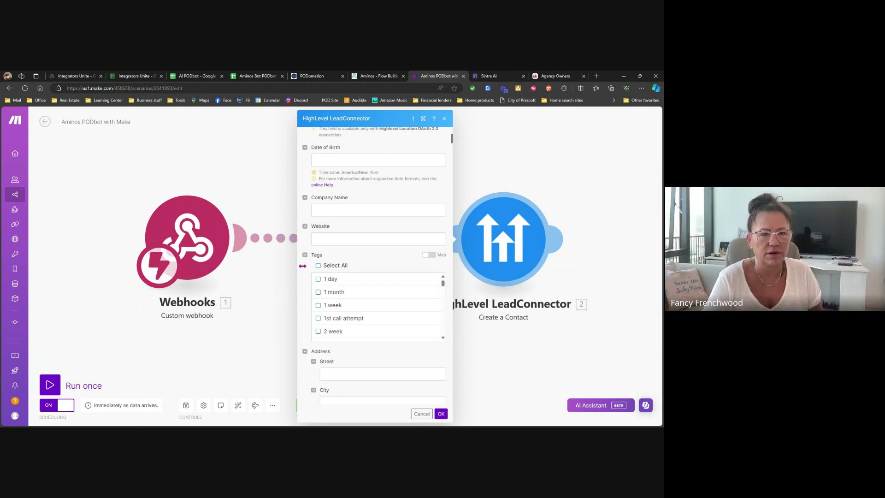
{"action": "scroll", "coordinate": [343, 255], "scroll_direction": "down", "scroll_amount": 4}
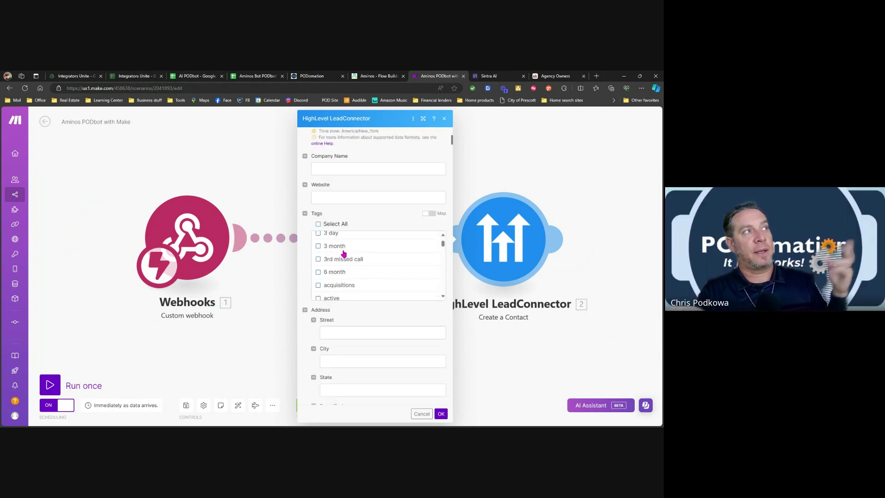
{"action": "scroll", "coordinate": [344, 254], "scroll_direction": "down", "scroll_amount": 3}
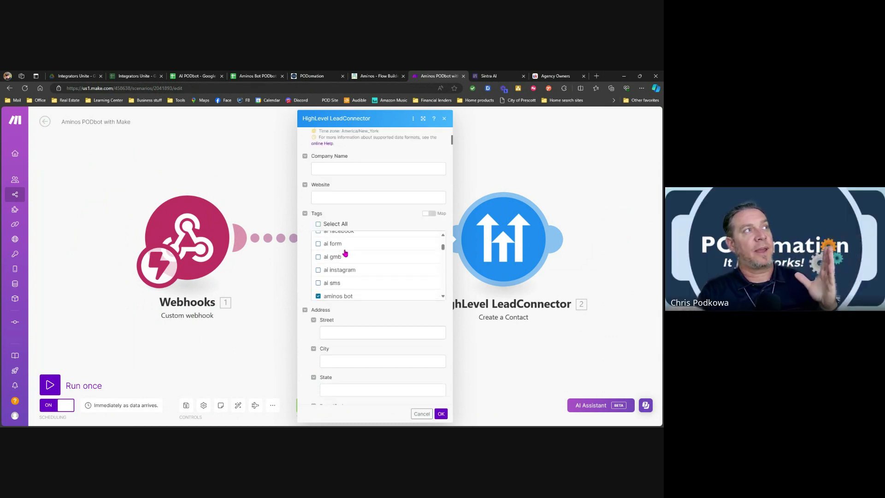
{"action": "scroll", "coordinate": [344, 262], "scroll_direction": "down", "scroll_amount": 1}
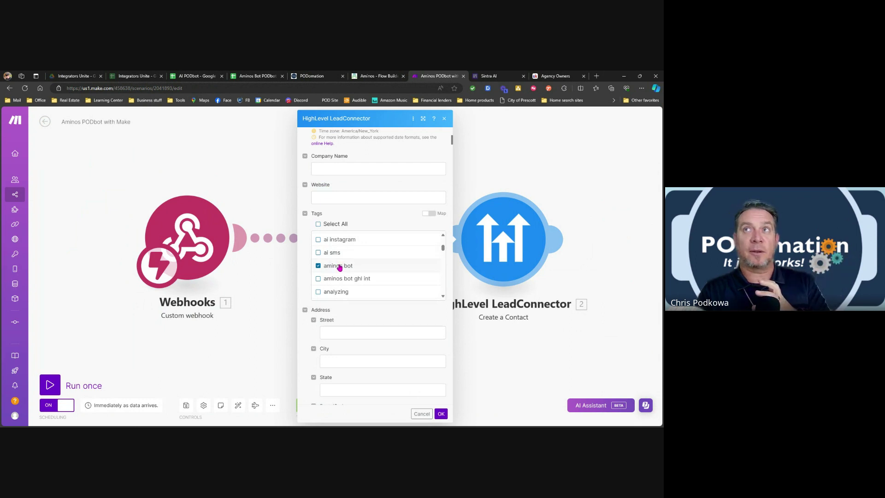
{"action": "left_click", "coordinate": [314, 80]}
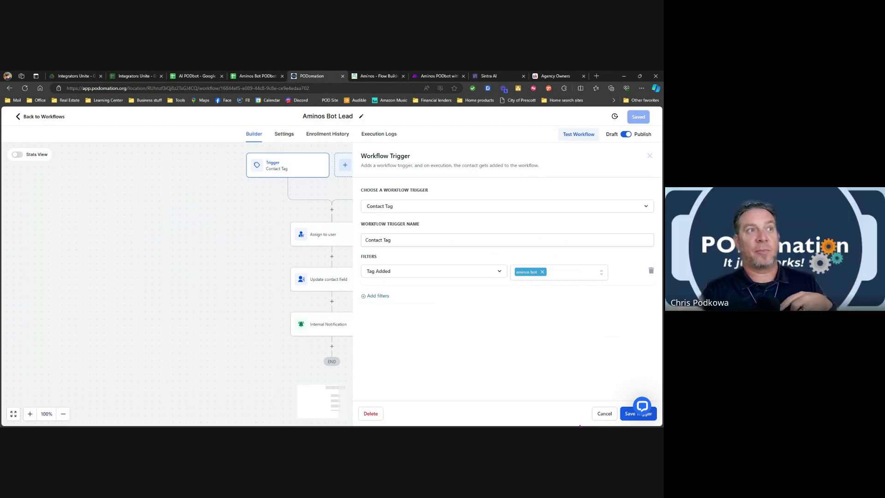
Review the Assign to user, Update contact field and 'New Aminos Bot Lead' notification steps.
{"action": "left_click", "coordinate": [604, 414]}
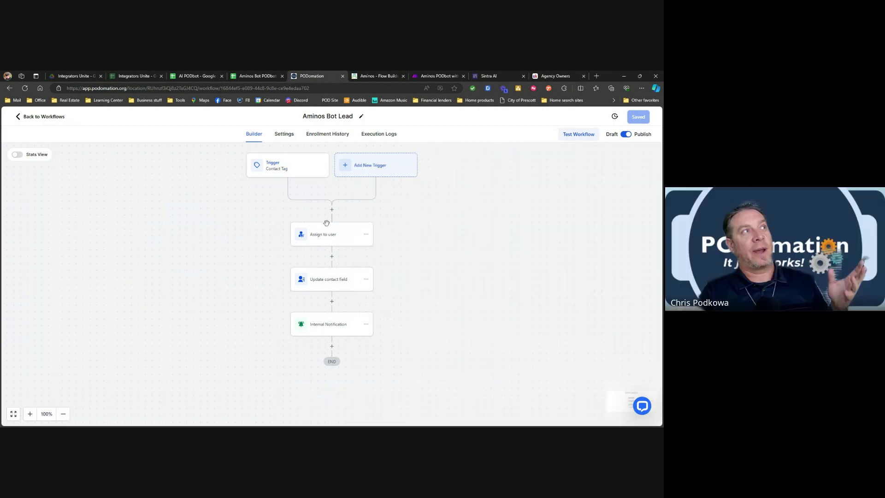
{"action": "left_click", "coordinate": [330, 239]}
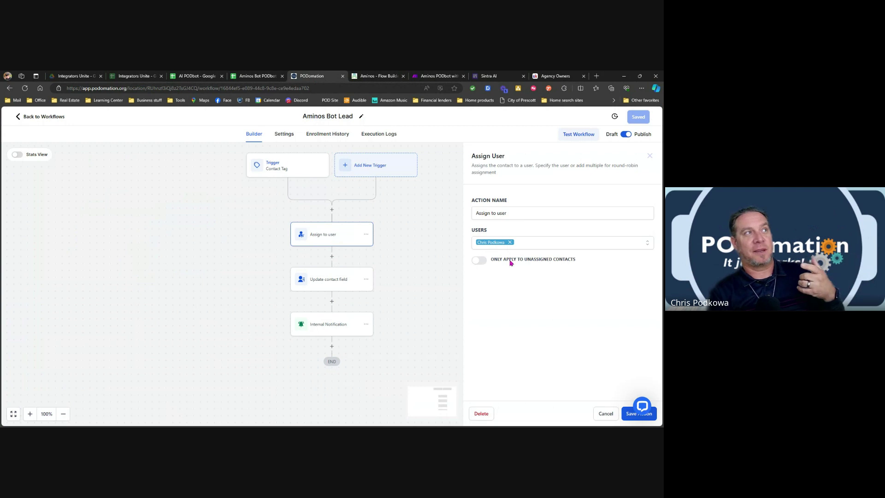
{"action": "left_click", "coordinate": [334, 283]}
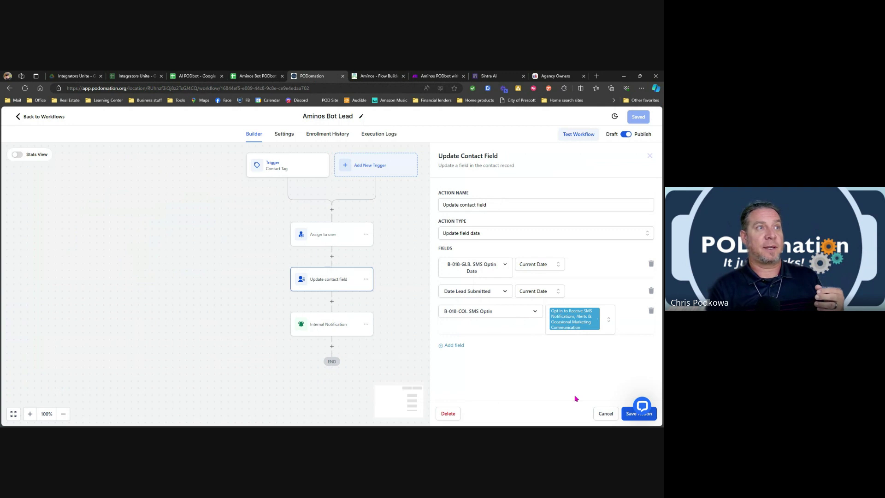
{"action": "left_click", "coordinate": [611, 414]}
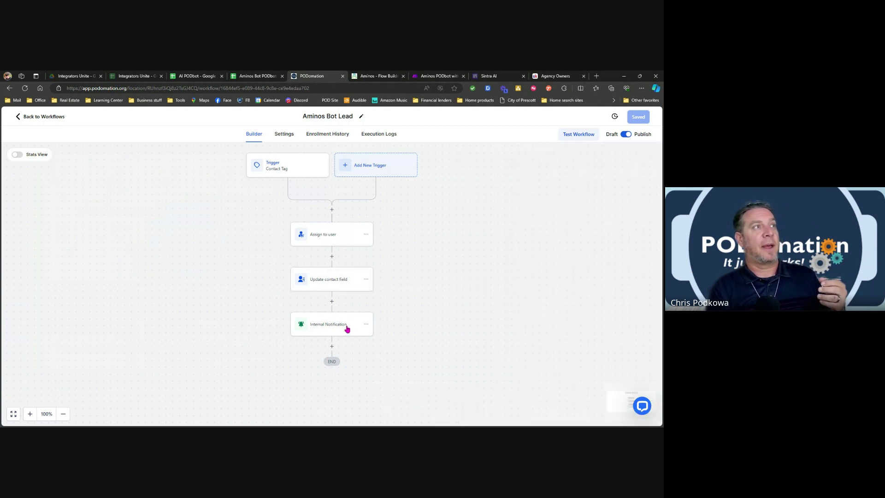
{"action": "left_click", "coordinate": [342, 327]}
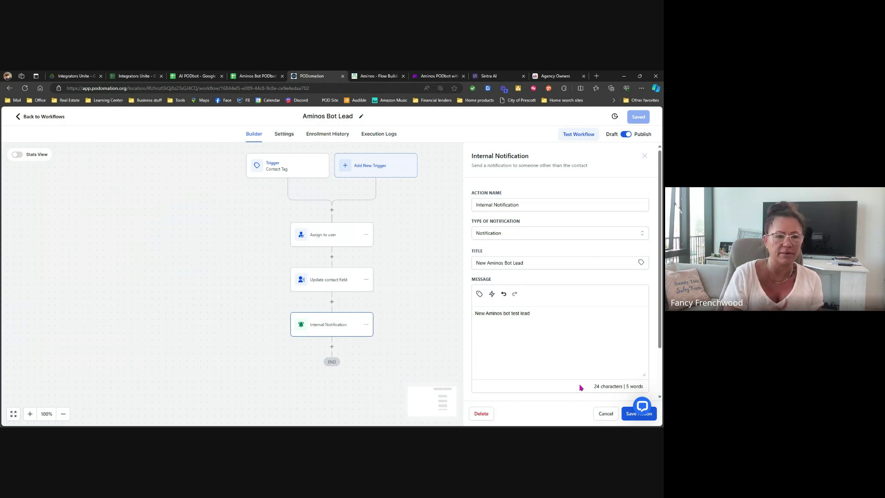
Delete all actions from Assign to user onward, leaving the Contact Tag trigger linked to END.
{"action": "left_click", "coordinate": [332, 210]}
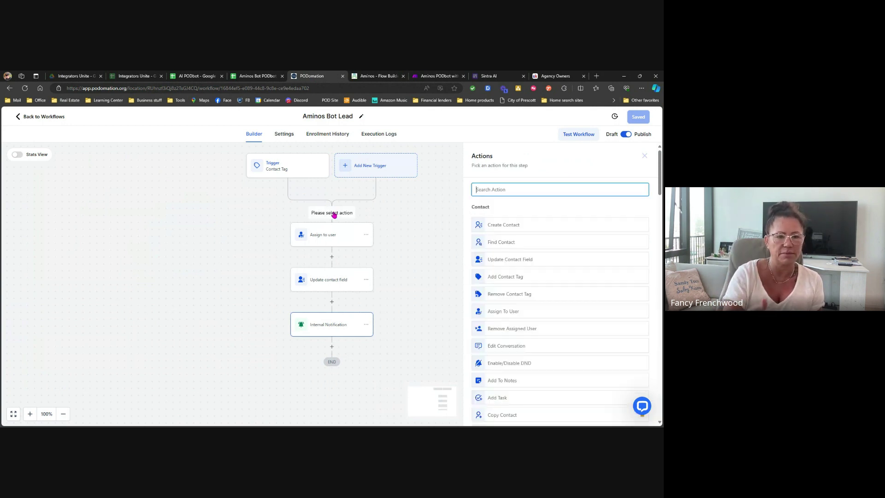
{"action": "left_click", "coordinate": [366, 236]}
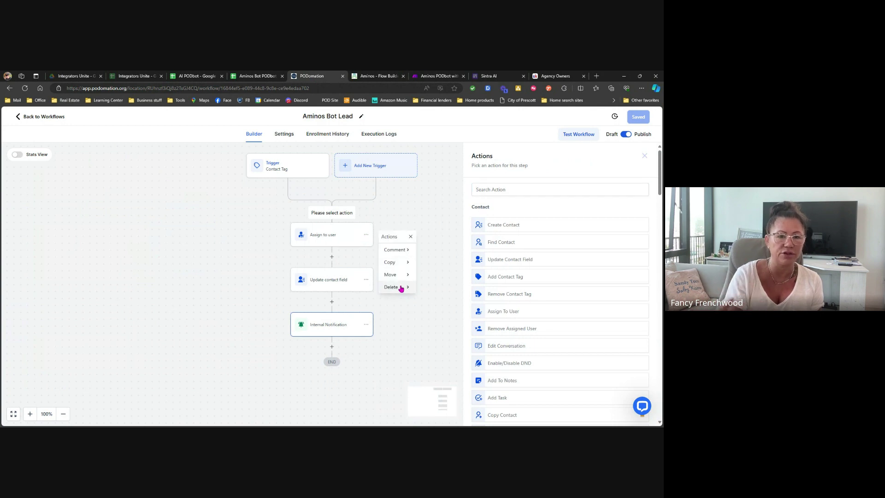
{"action": "mouse_move", "coordinate": [401, 288]}
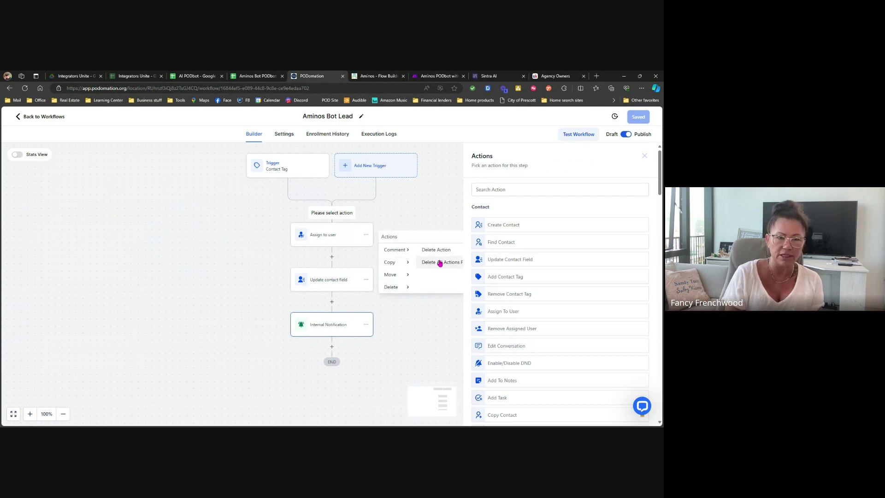
{"action": "left_click", "coordinate": [442, 262]}
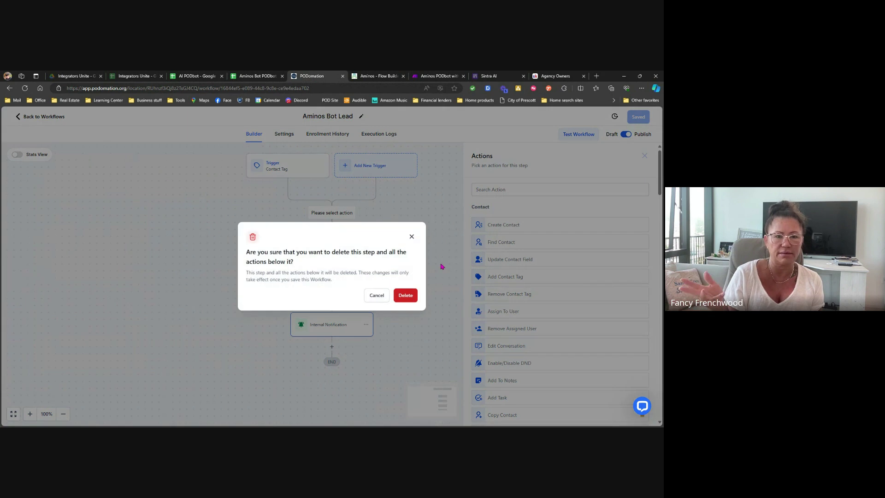
{"action": "left_click", "coordinate": [405, 295]}
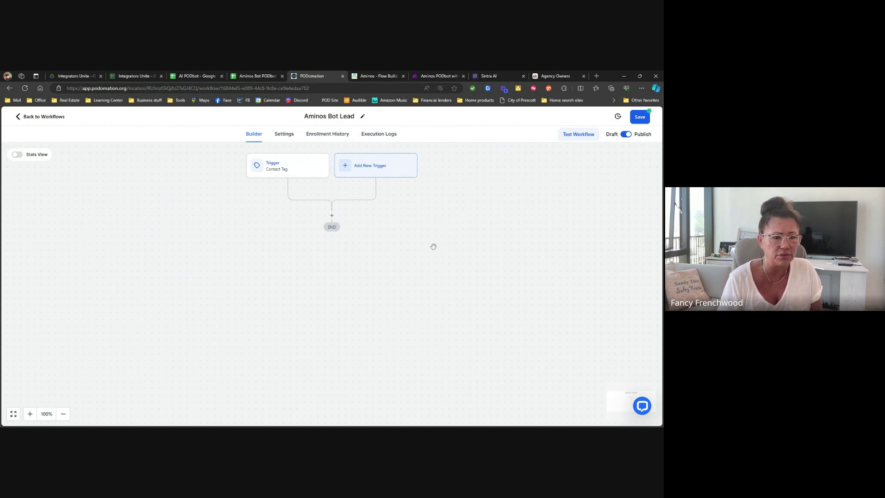
Open Aminos Bot 2 PODomation and view its Google Sheets Watch New Rows settings (Sheet1, limit 20).
{"action": "left_click", "coordinate": [434, 78]}
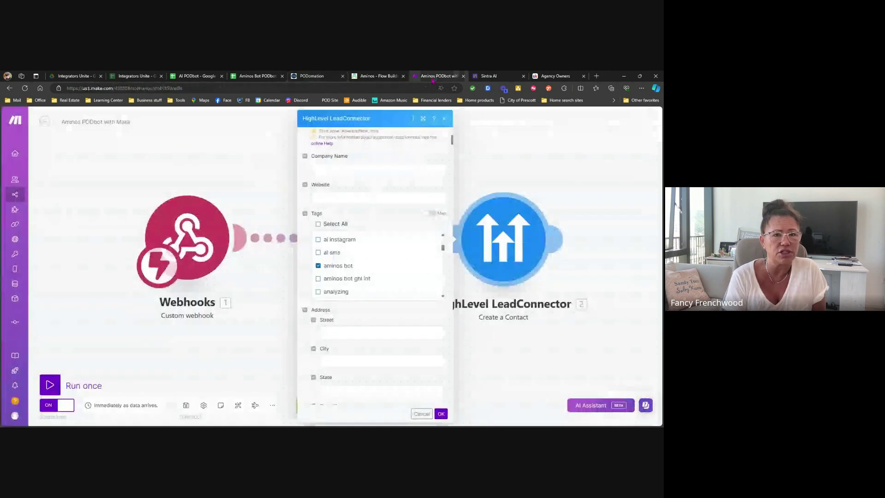
{"action": "left_click", "coordinate": [421, 414]}
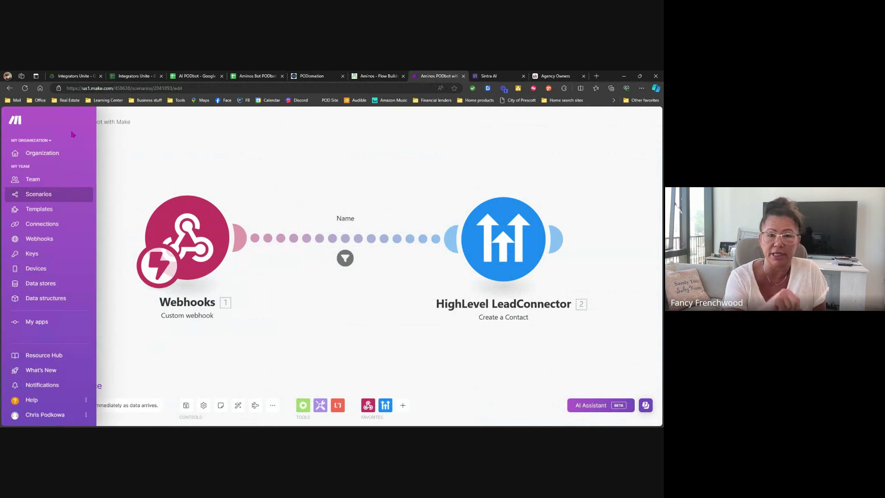
{"action": "left_click", "coordinate": [45, 123]}
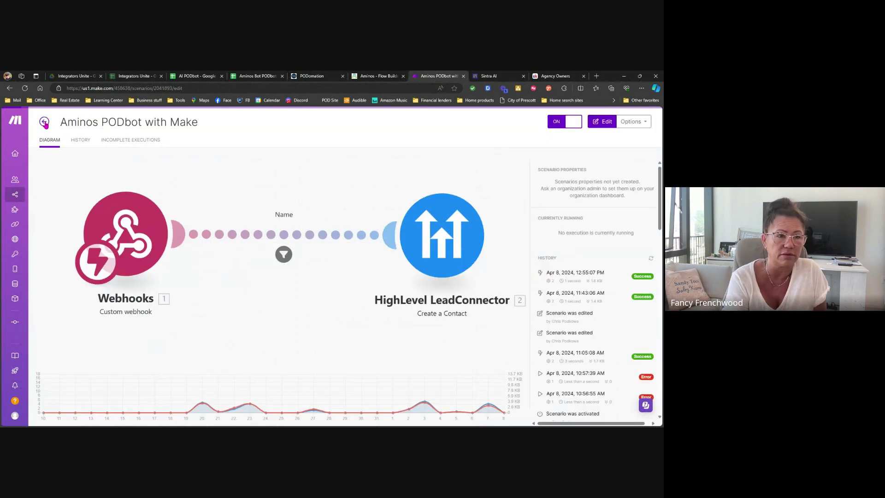
{"action": "left_click", "coordinate": [45, 124]}
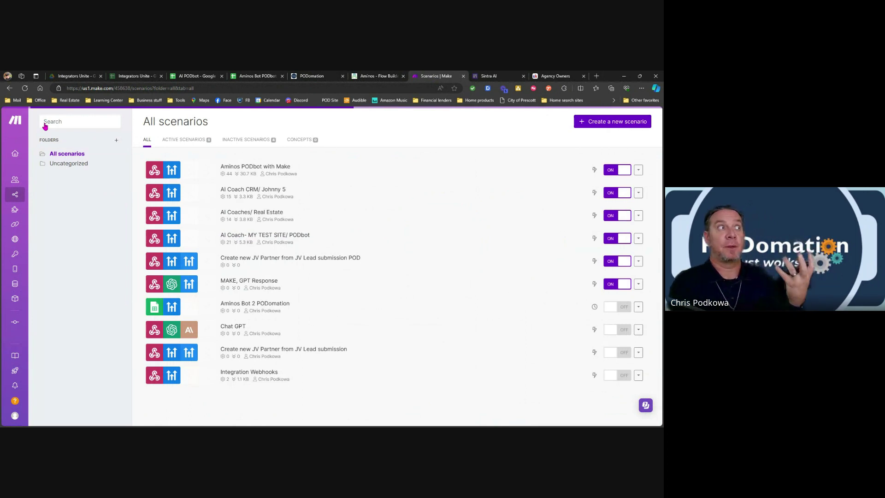
{"action": "left_click", "coordinate": [343, 312]}
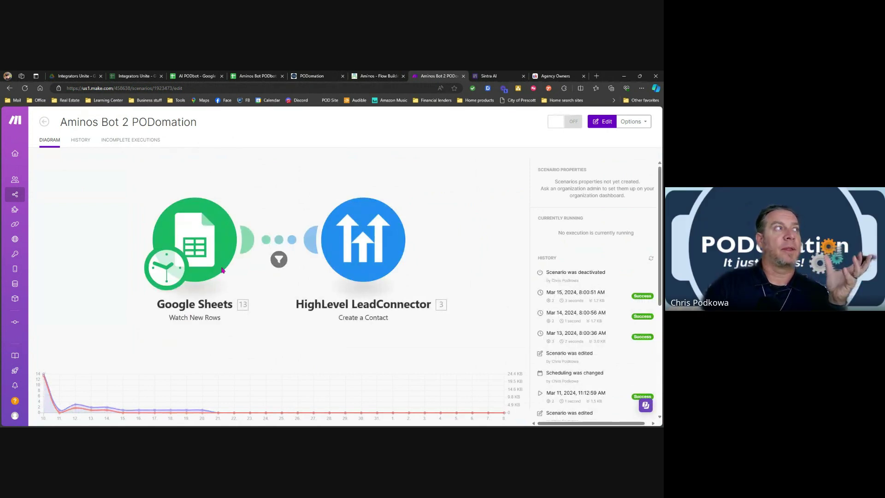
{"action": "left_click", "coordinate": [210, 238]}
{"action": "left_click", "coordinate": [221, 240]}
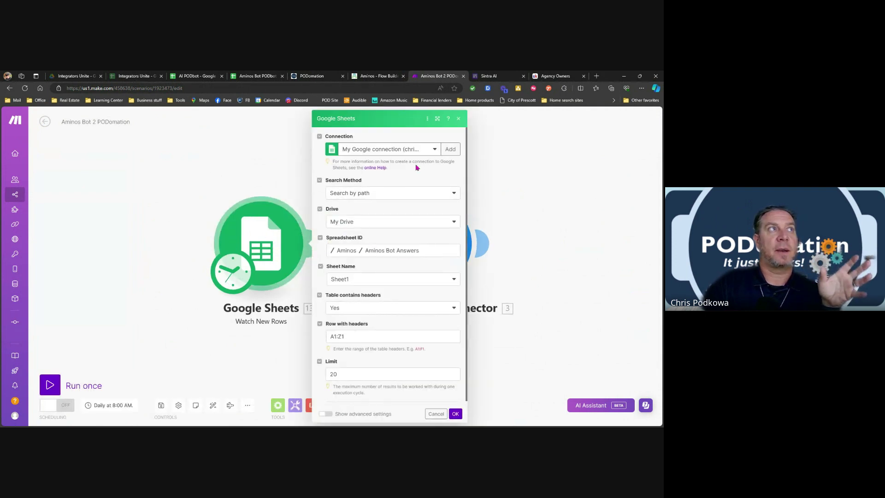
Cancel the Google Sheets Watch New Rows settings panel without changes.
{"action": "left_click", "coordinate": [459, 120]}
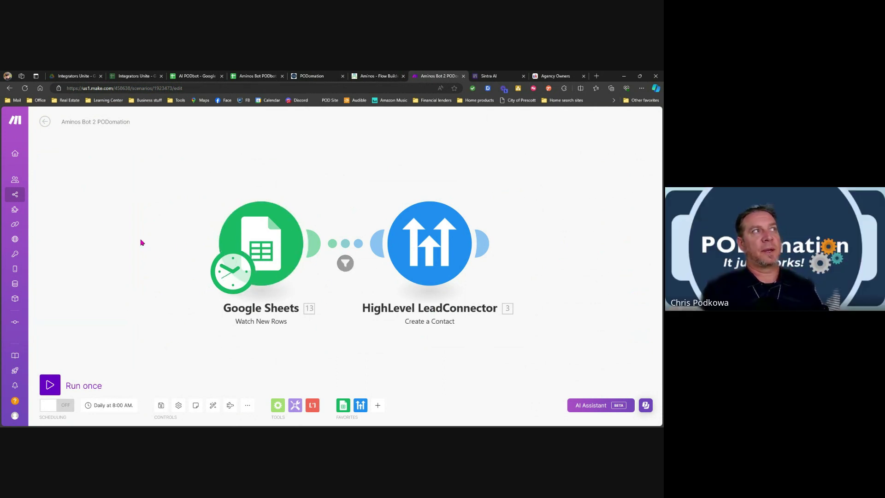
Go back from the Aminos Bot 2 PODomation editor to the All scenarios list.
{"action": "left_click", "coordinate": [44, 122]}
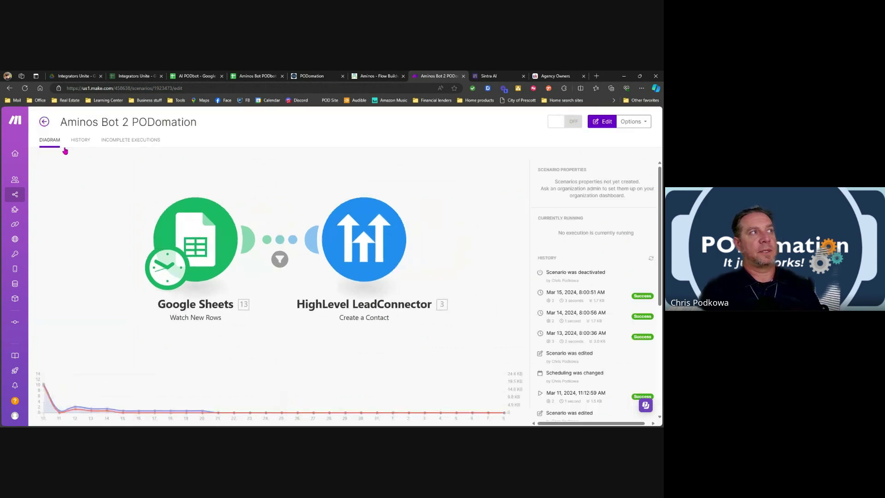
{"action": "left_click", "coordinate": [44, 122]}
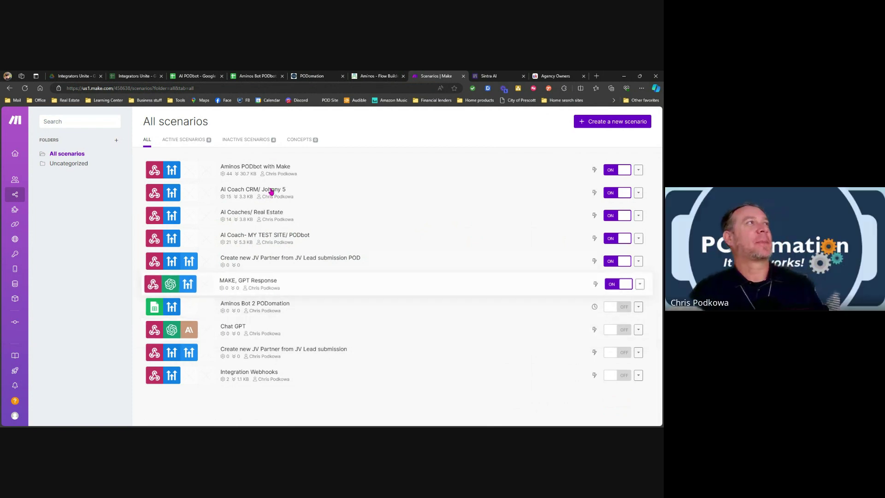
Start an Update Contact Field action after the Contact Tag trigger and add a field.
{"action": "left_click", "coordinate": [318, 77]}
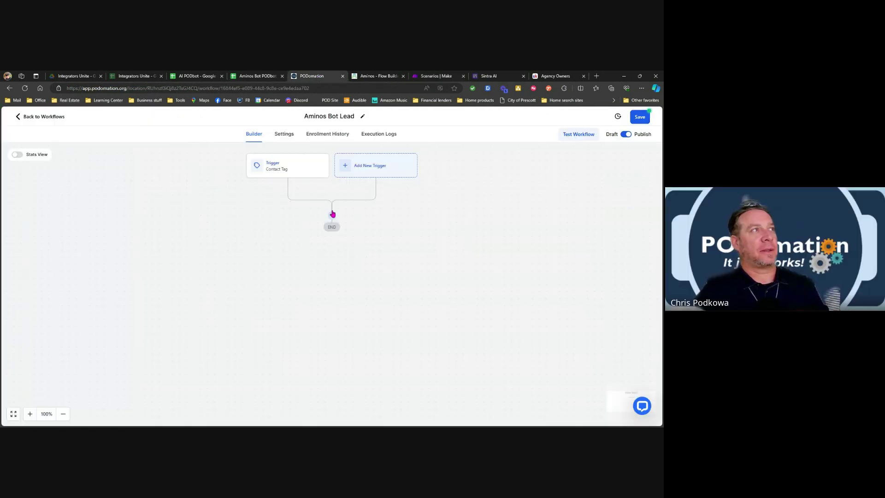
{"action": "left_click", "coordinate": [332, 216]}
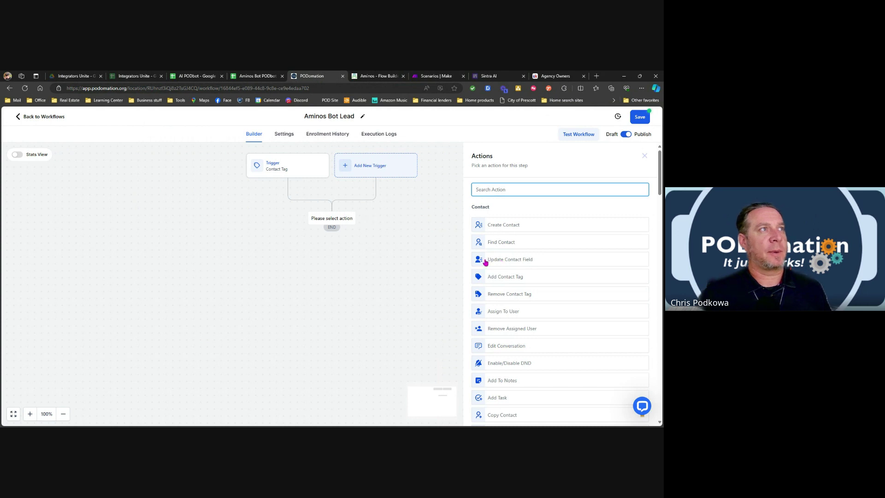
{"action": "left_click", "coordinate": [493, 259]}
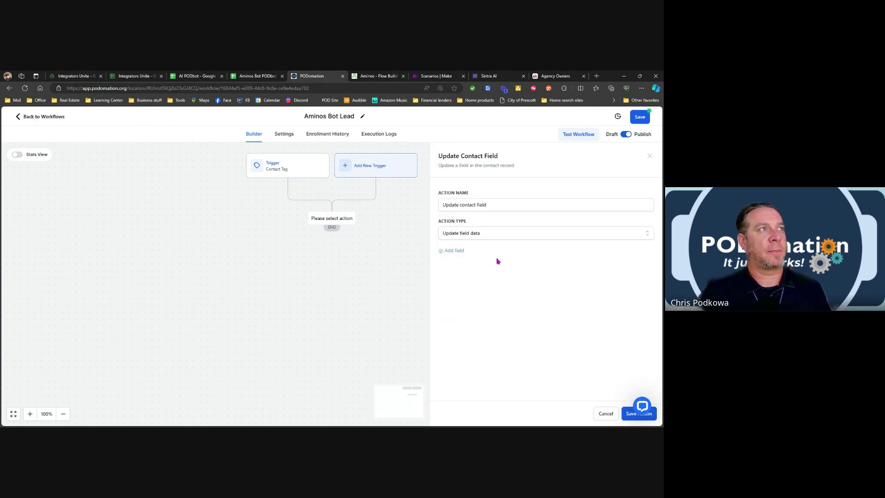
{"action": "left_click", "coordinate": [460, 251]}
{"action": "left_click", "coordinate": [470, 266]}
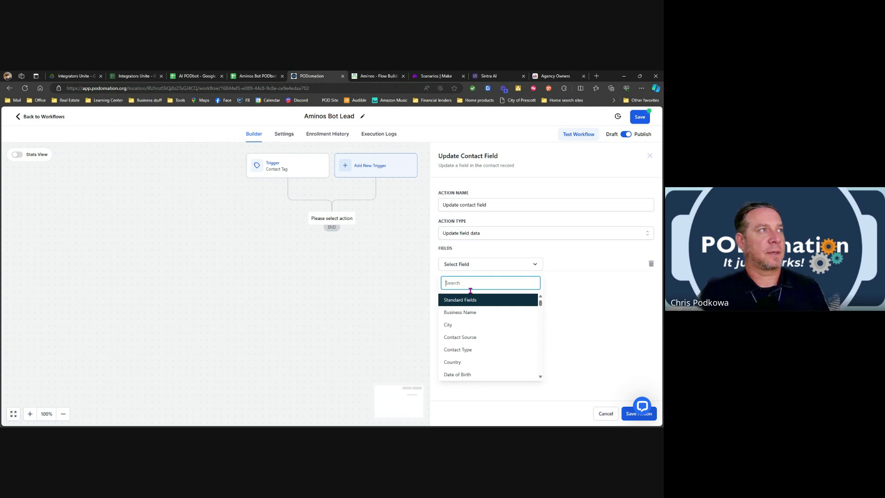
Choose the Bathroom field, set its value to 1, and save the action.
{"action": "scroll", "coordinate": [473, 332], "scroll_direction": "down", "scroll_amount": 5}
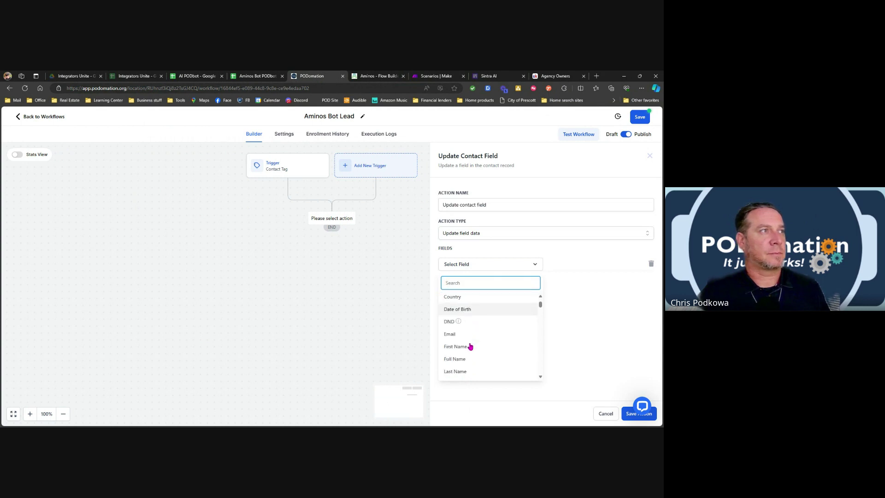
{"action": "scroll", "coordinate": [470, 346], "scroll_direction": "down", "scroll_amount": 4}
{"action": "scroll", "coordinate": [473, 347], "scroll_direction": "down", "scroll_amount": 1}
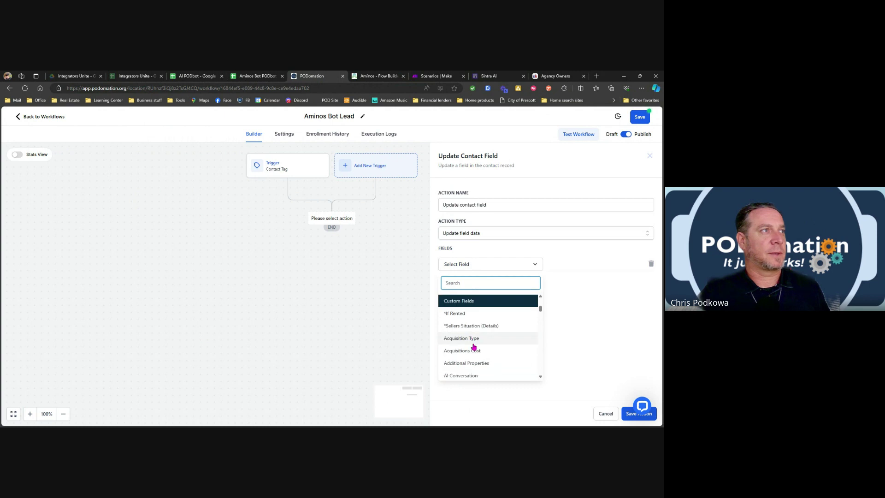
{"action": "scroll", "coordinate": [475, 345], "scroll_direction": "down", "scroll_amount": 3}
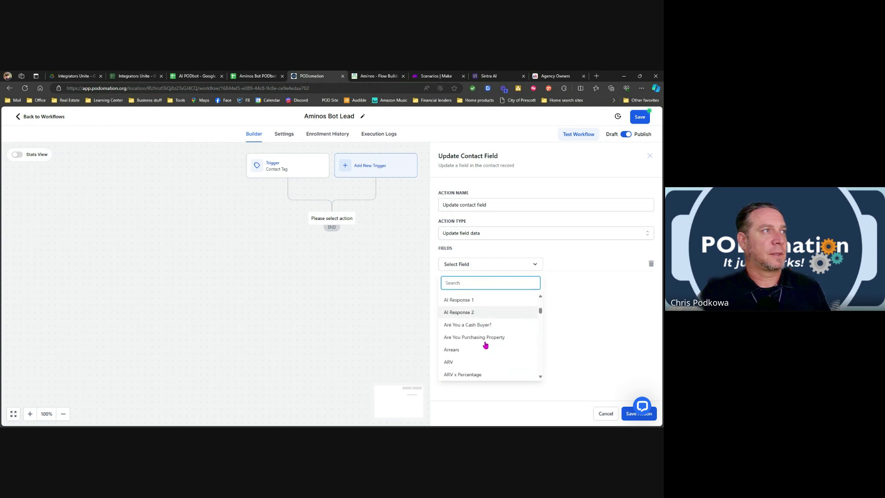
{"action": "scroll", "coordinate": [485, 345], "scroll_direction": "down", "scroll_amount": 5}
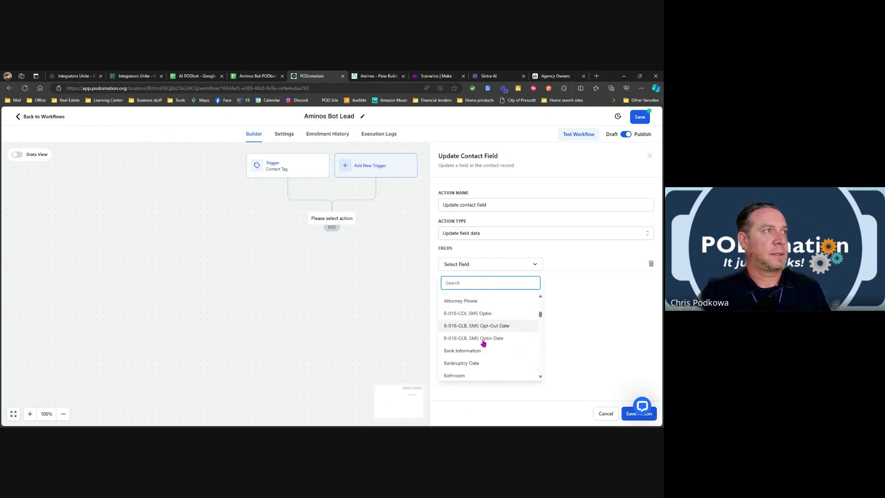
{"action": "scroll", "coordinate": [483, 343], "scroll_direction": "down", "scroll_amount": 3}
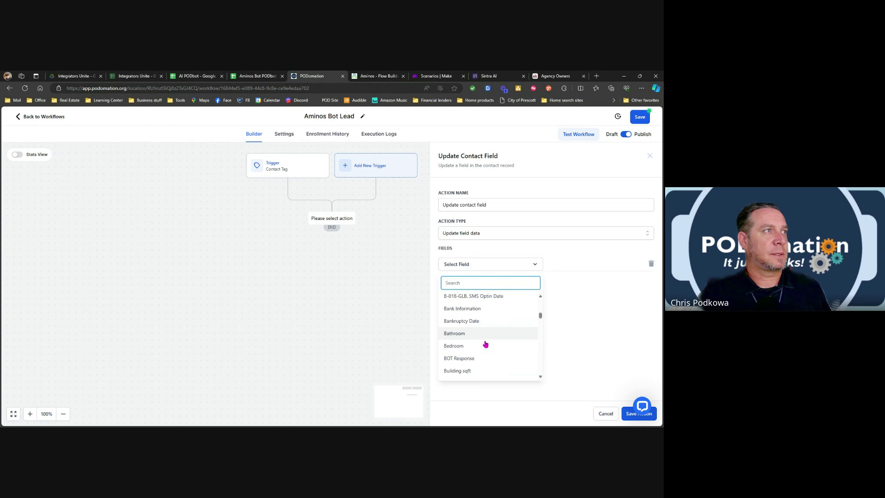
{"action": "left_click", "coordinate": [461, 335]}
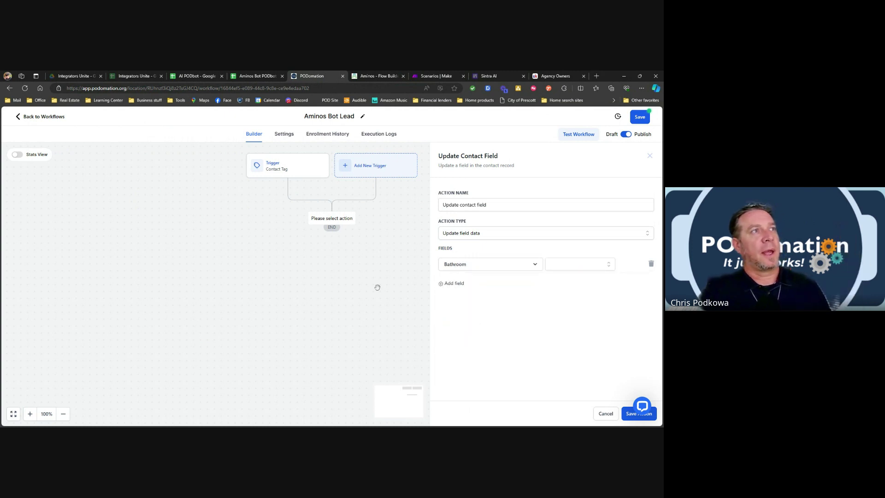
{"action": "left_click", "coordinate": [580, 265]}
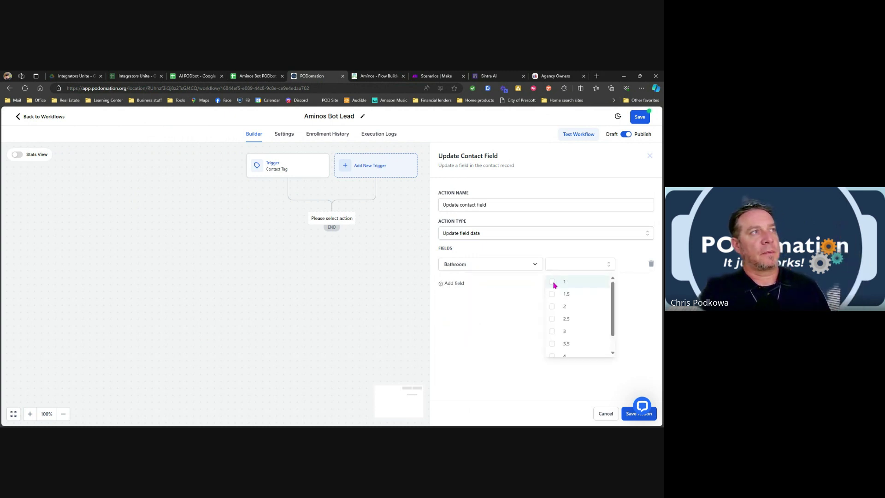
{"action": "left_click", "coordinate": [560, 274]}
{"action": "left_click", "coordinate": [563, 269]}
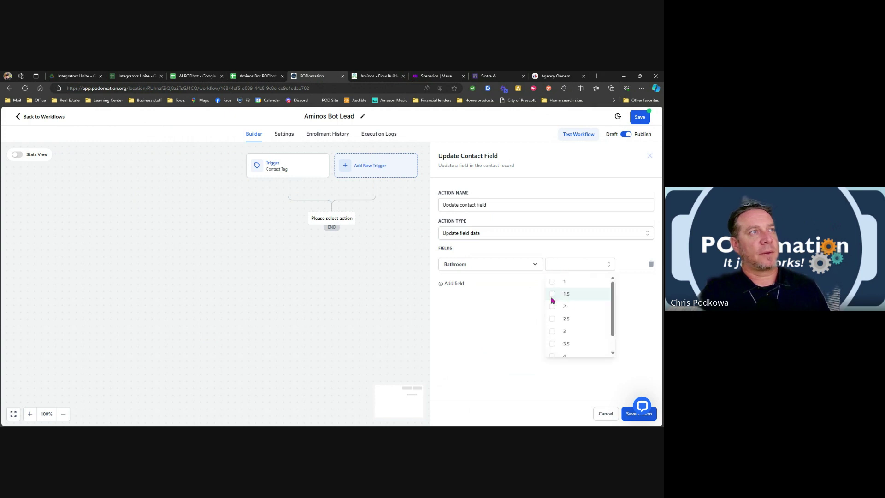
{"action": "left_click", "coordinate": [553, 280]}
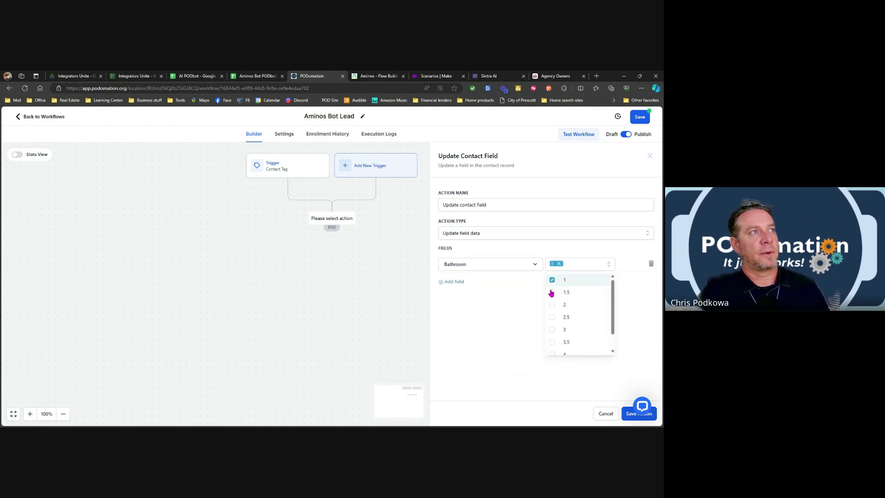
{"action": "left_click", "coordinate": [630, 415]}
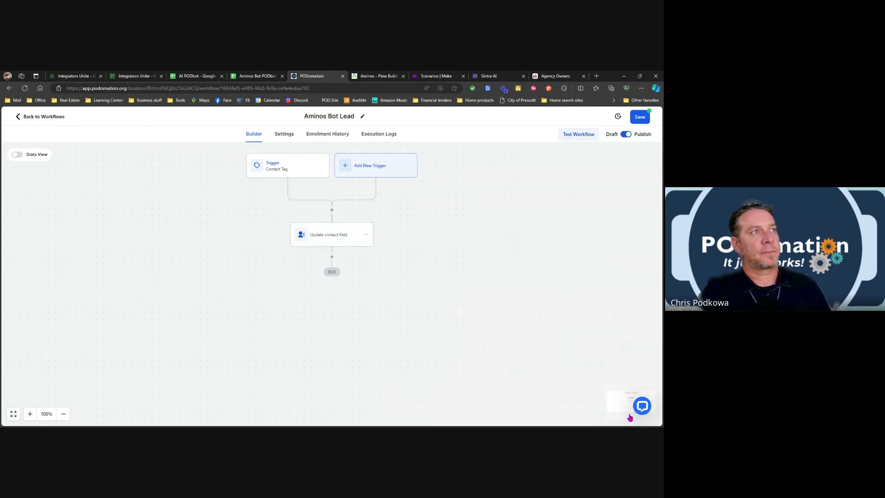
Insert an If / Else condition step after the Update contact field action.
{"action": "left_click", "coordinate": [332, 257]}
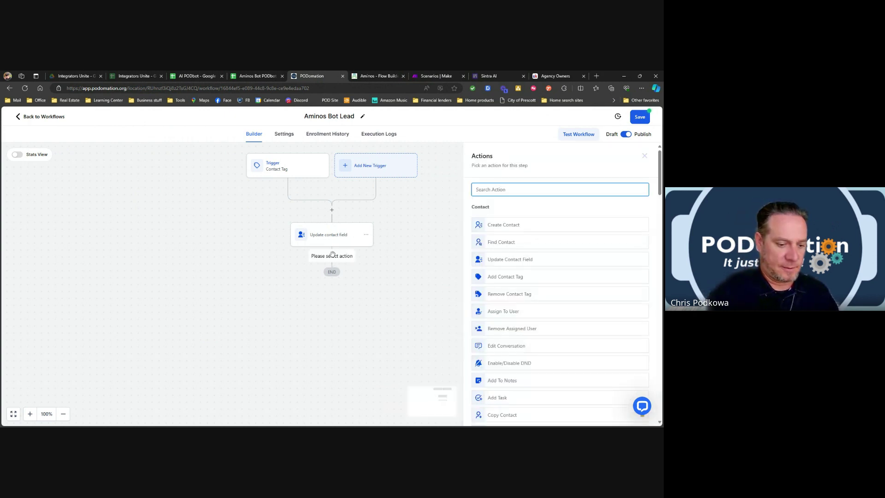
{"action": "type", "text": "if"}
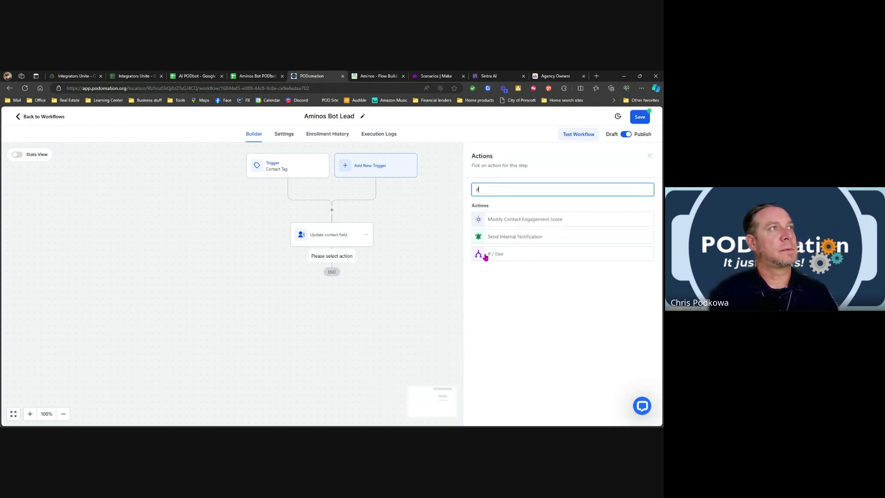
{"action": "left_click", "coordinate": [494, 254]}
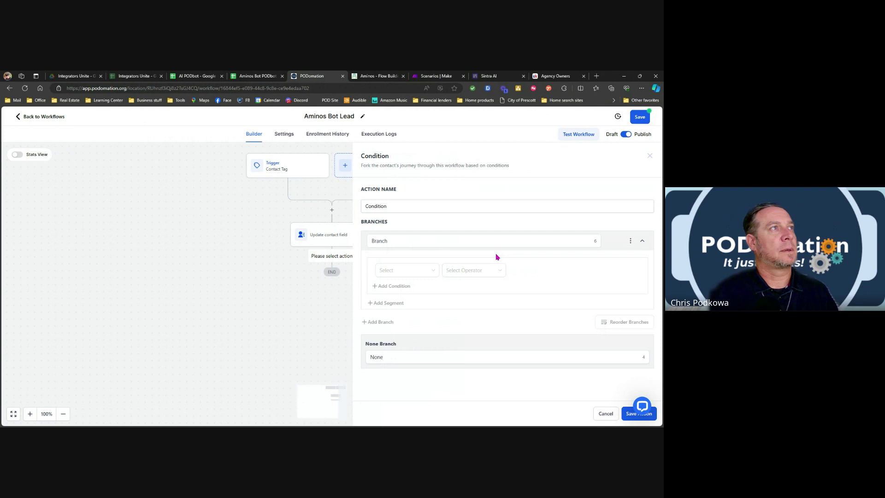
Set the condition to Bathroom Includes 1.5 and save it.
{"action": "left_click", "coordinate": [393, 272]}
{"action": "left_click", "coordinate": [395, 288]}
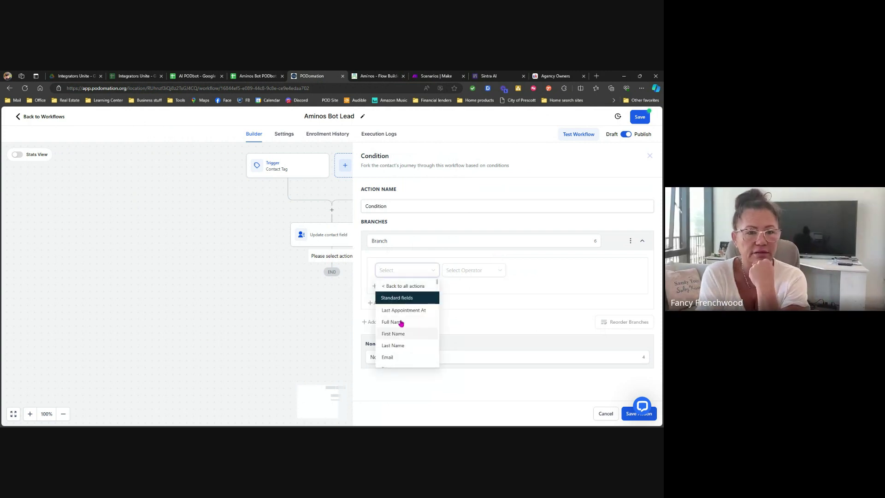
{"action": "scroll", "coordinate": [401, 324], "scroll_direction": "down", "scroll_amount": 5}
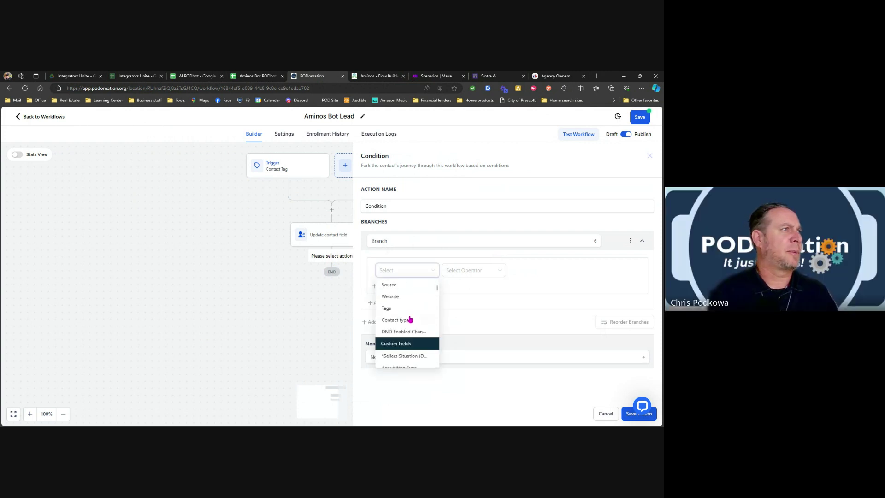
{"action": "scroll", "coordinate": [409, 319], "scroll_direction": "down", "scroll_amount": 5}
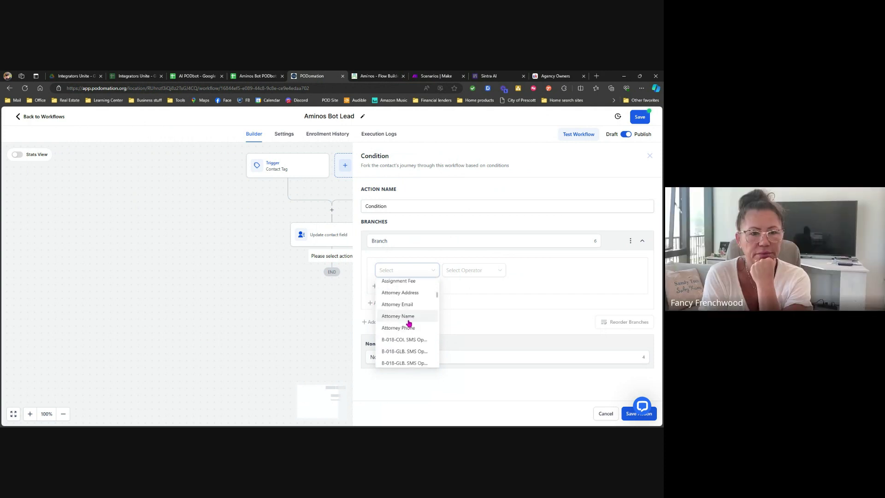
{"action": "scroll", "coordinate": [409, 323], "scroll_direction": "down", "scroll_amount": 5}
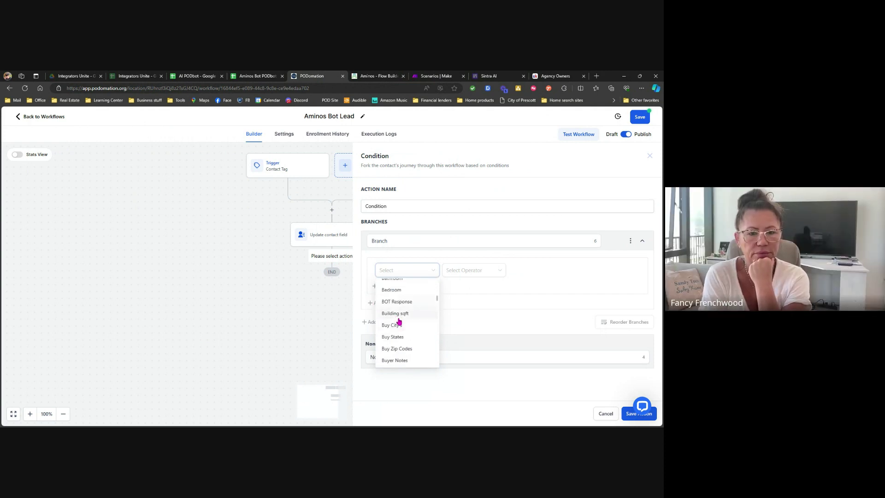
{"action": "scroll", "coordinate": [399, 321], "scroll_direction": "up", "scroll_amount": 1}
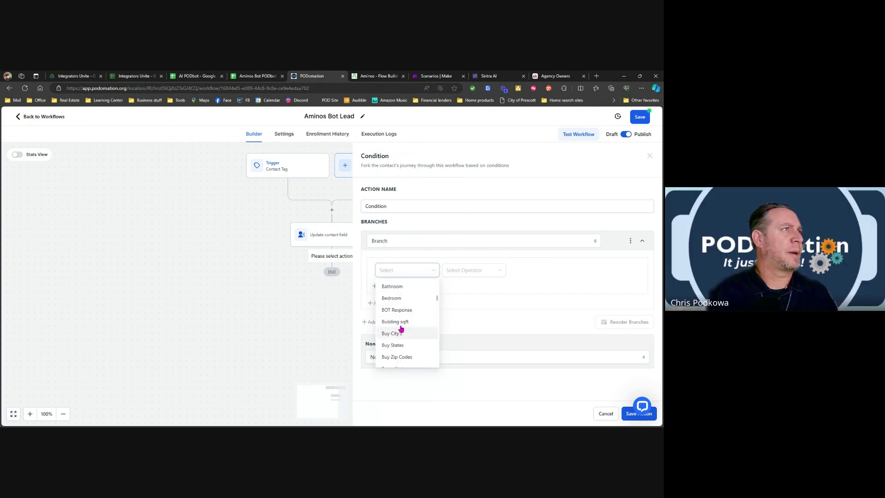
{"action": "left_click", "coordinate": [396, 293]}
{"action": "left_click", "coordinate": [474, 272]}
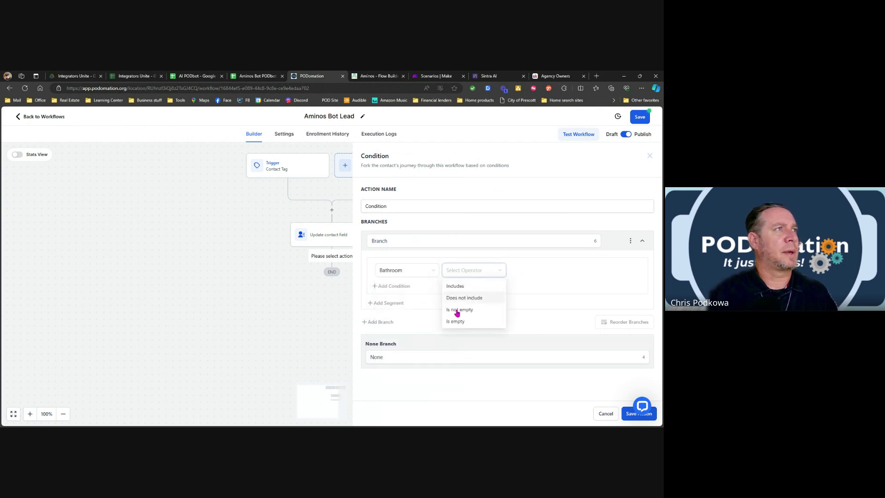
{"action": "left_click", "coordinate": [461, 286]}
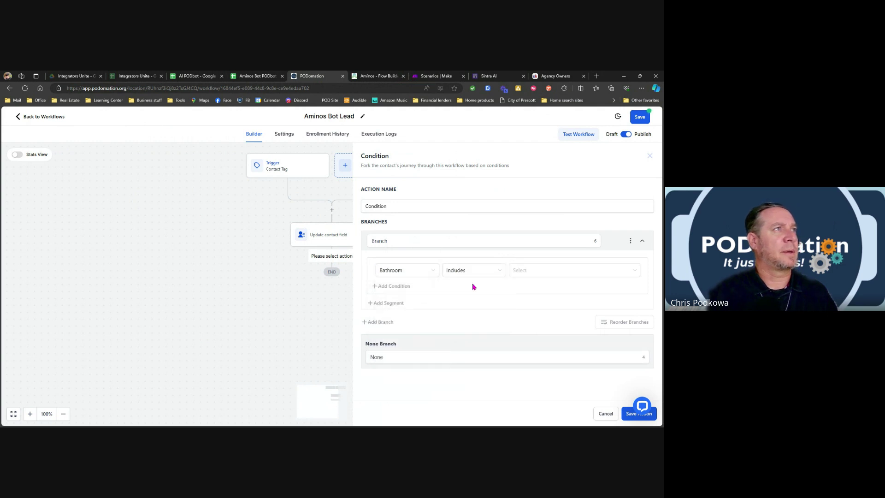
{"action": "left_click", "coordinate": [535, 271]}
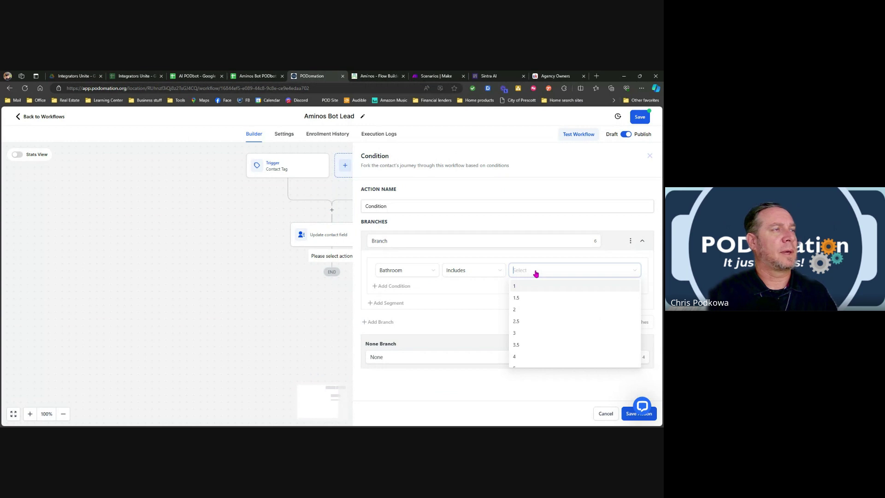
{"action": "left_click", "coordinate": [516, 299]}
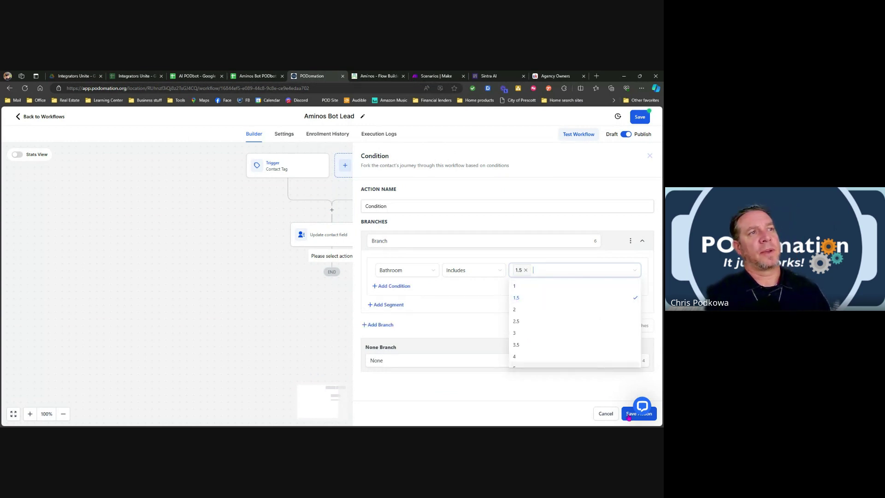
{"action": "left_click", "coordinate": [629, 417]}
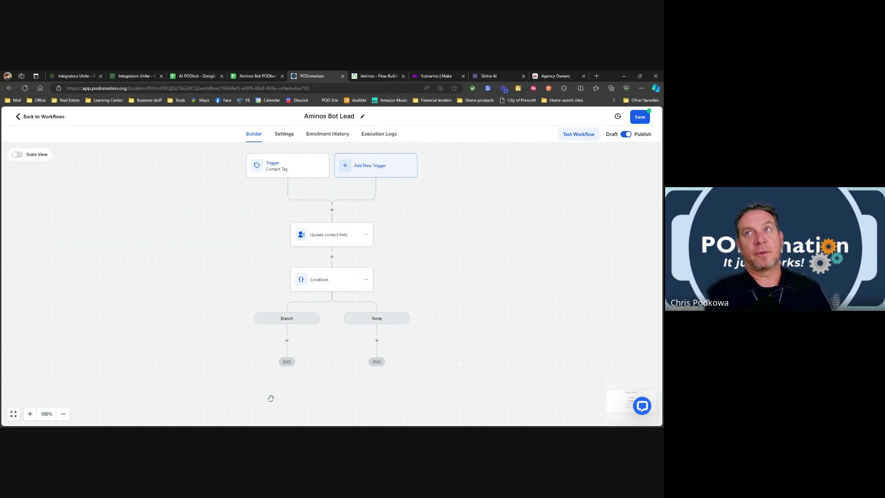
Select the condition's Branch path, glance at Make's scenarios, then return to the Aminos Bot Lead workflow.
{"action": "left_click", "coordinate": [286, 318]}
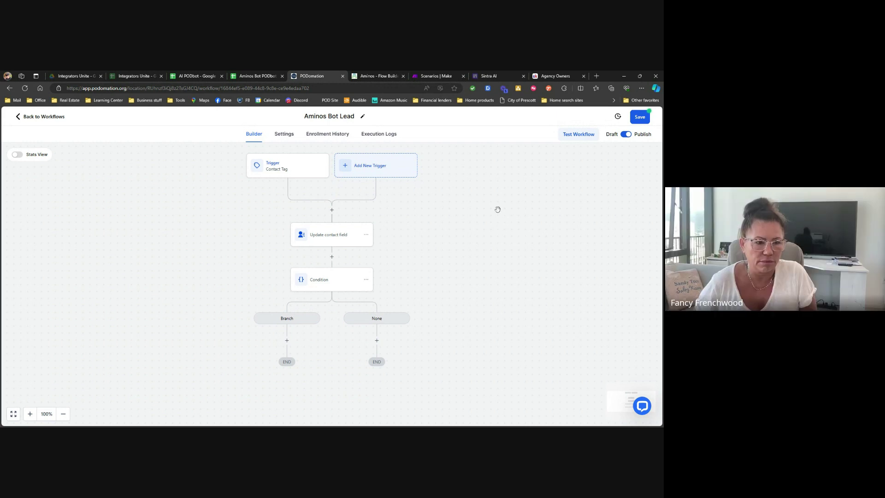
{"action": "left_click", "coordinate": [433, 77]}
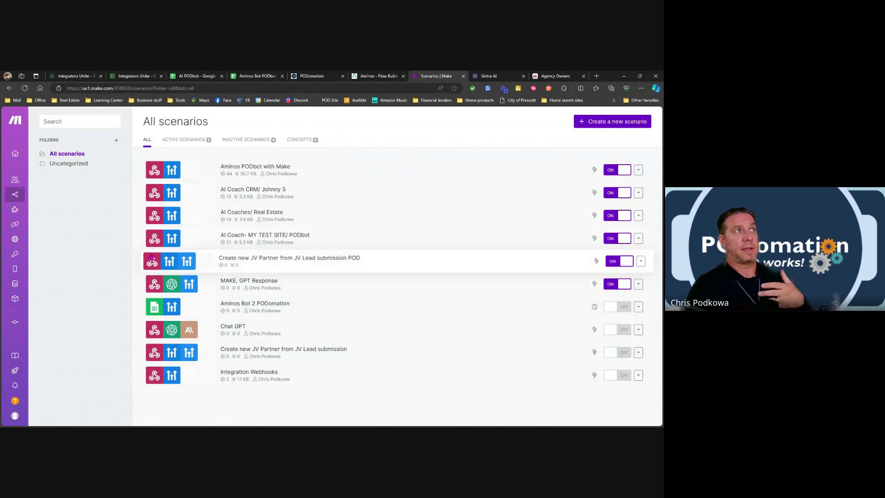
{"action": "left_click", "coordinate": [314, 79]}
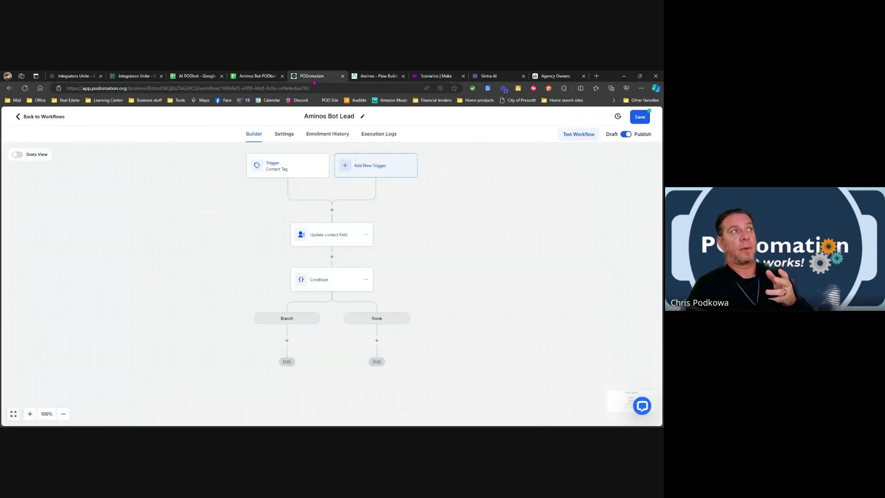
Exit the Aminos Bot Lead builder, discarding unsaved changes, back to the Test folder's workflow list.
{"action": "left_click", "coordinate": [44, 116]}
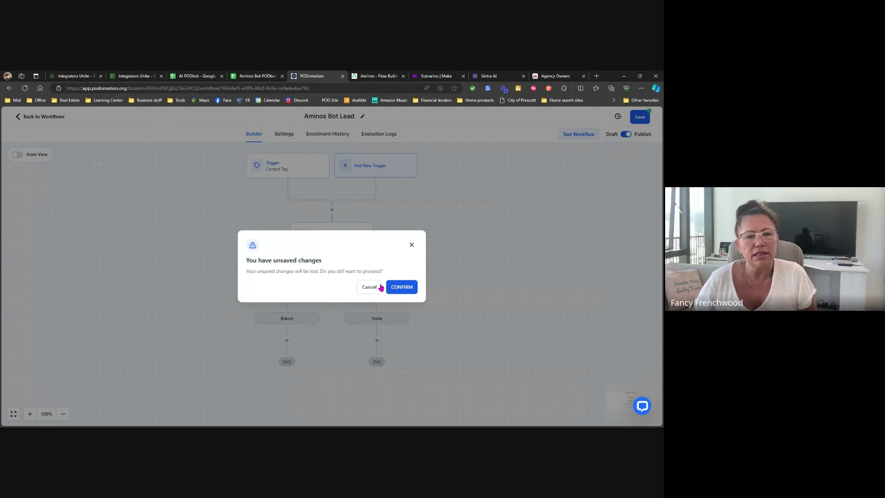
{"action": "left_click", "coordinate": [404, 288]}
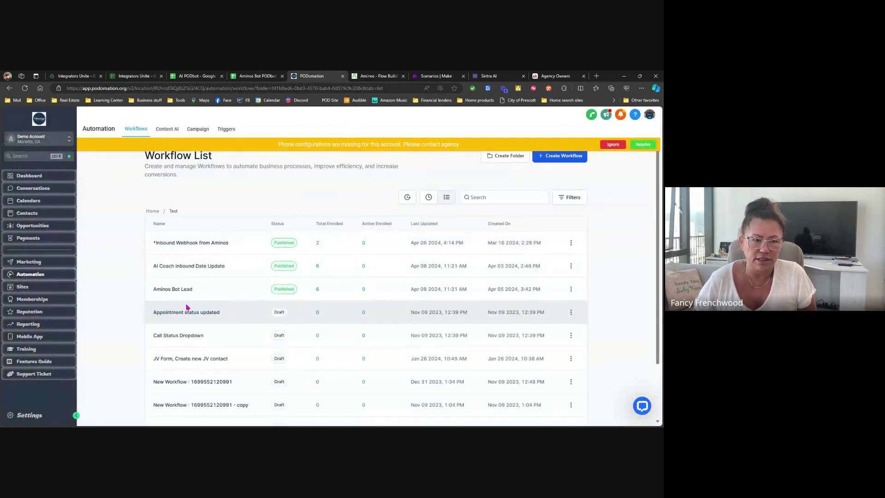
Review the Inbound Webhook from Aminos workflow, then switch to Make's All scenarios list.
{"action": "left_click", "coordinate": [203, 243]}
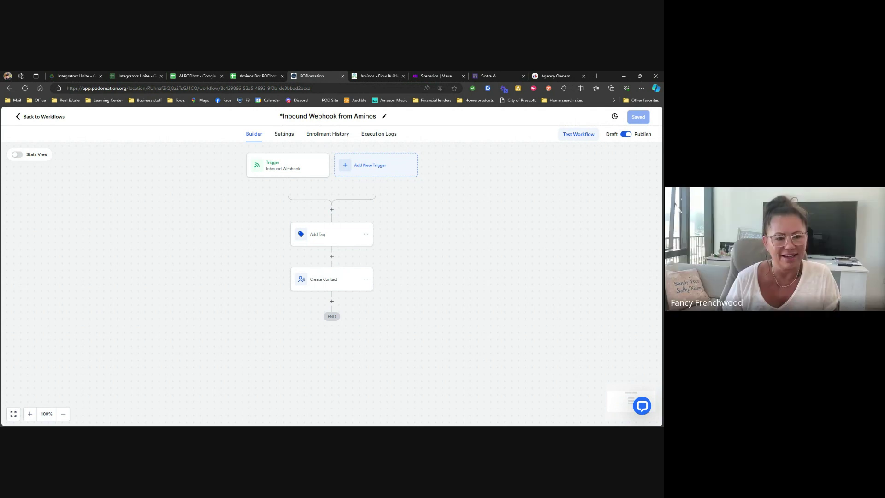
{"action": "left_click", "coordinate": [436, 75]}
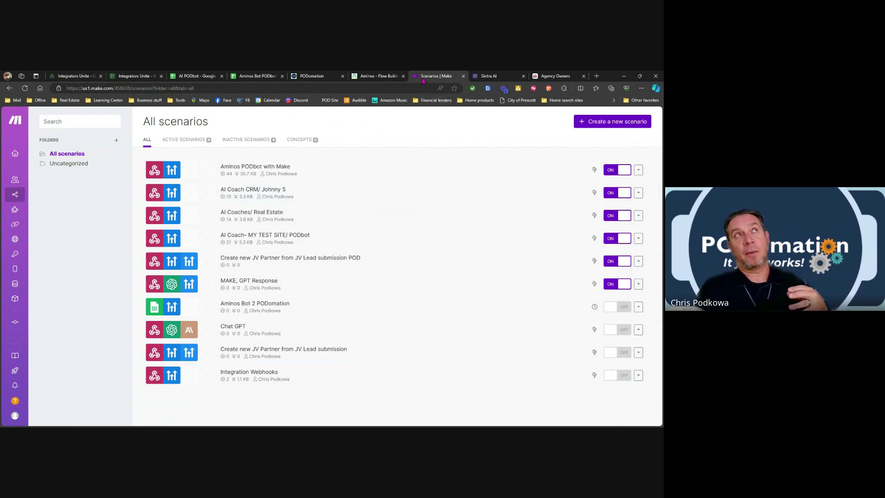
Show Make's organization subscription plans, with Core at $10.59/month as the current plan.
{"action": "left_click", "coordinate": [596, 75]}
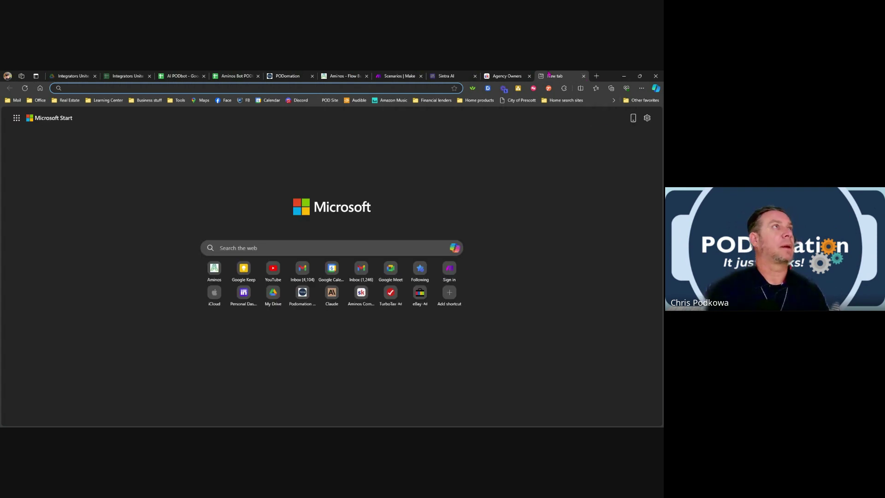
{"action": "left_click", "coordinate": [404, 78]}
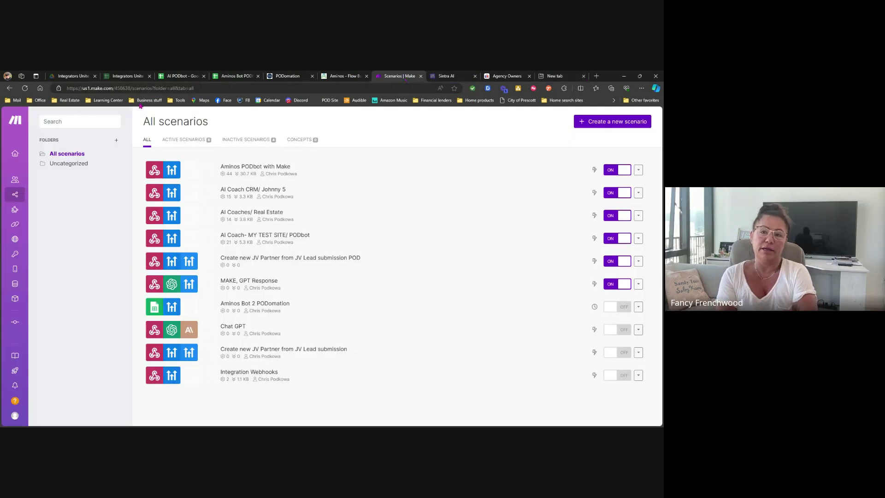
{"action": "left_click", "coordinate": [18, 157]}
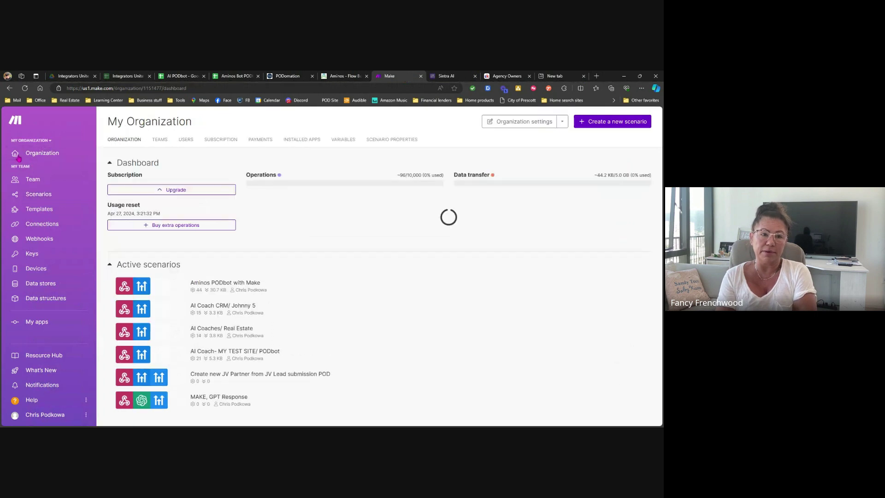
{"action": "left_click", "coordinate": [226, 140]}
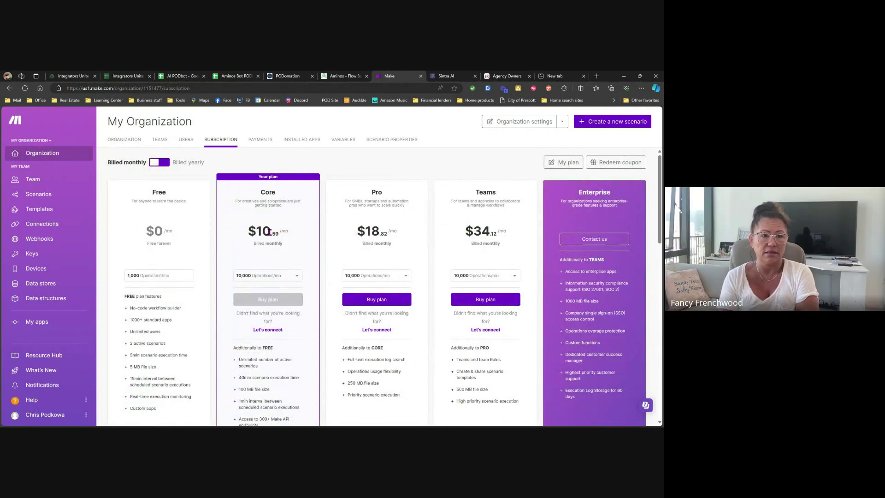
{"action": "scroll", "coordinate": [276, 242], "scroll_direction": "down", "scroll_amount": 1}
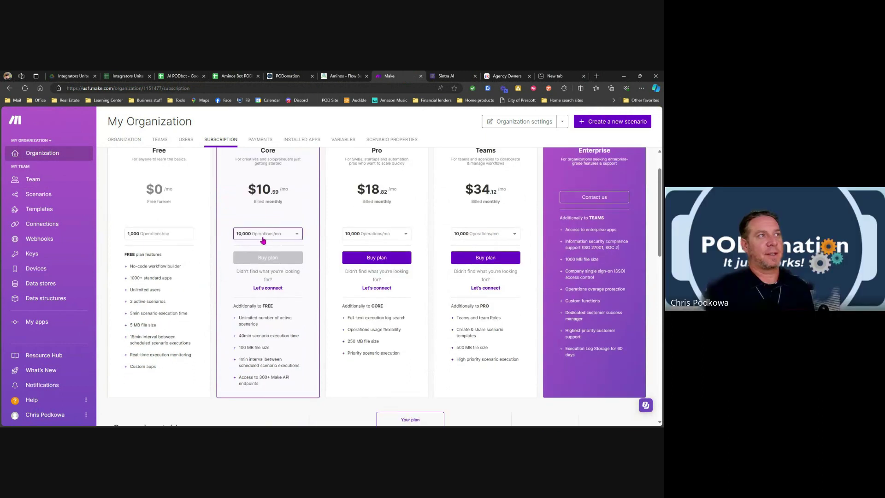
{"action": "left_click", "coordinate": [267, 237]}
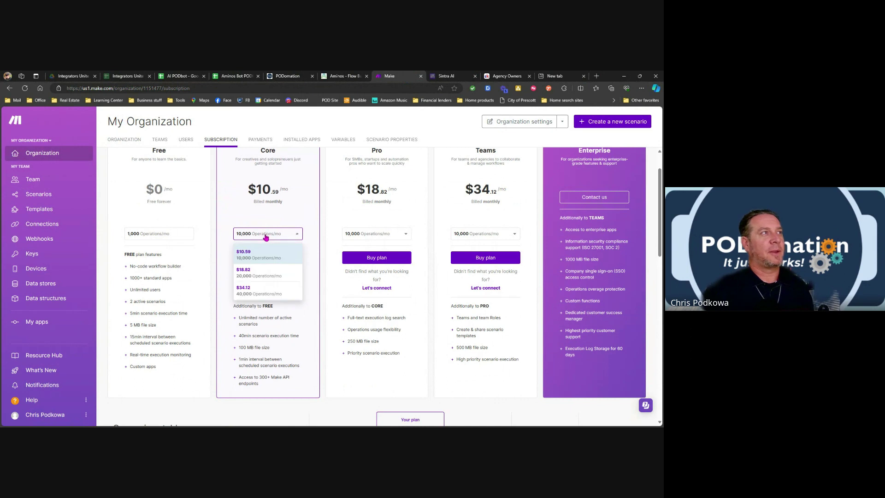
{"action": "left_click", "coordinate": [266, 276]}
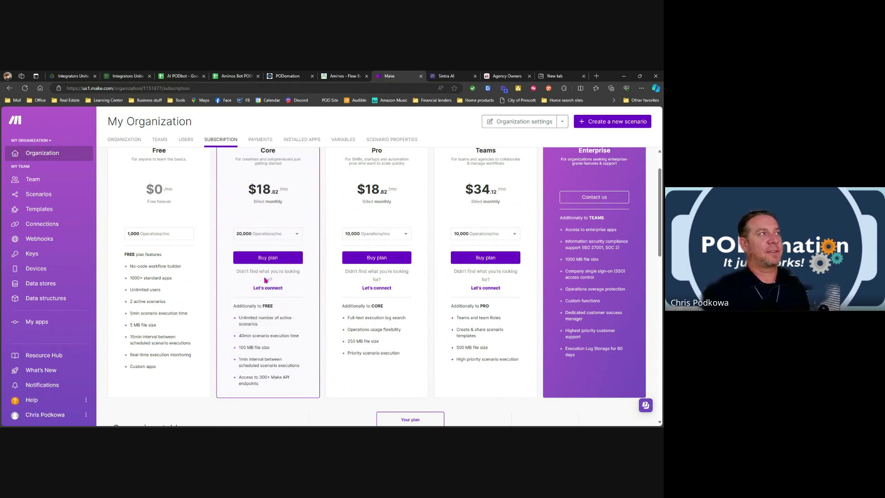
{"action": "left_click", "coordinate": [258, 234]}
{"action": "left_click", "coordinate": [257, 251]}
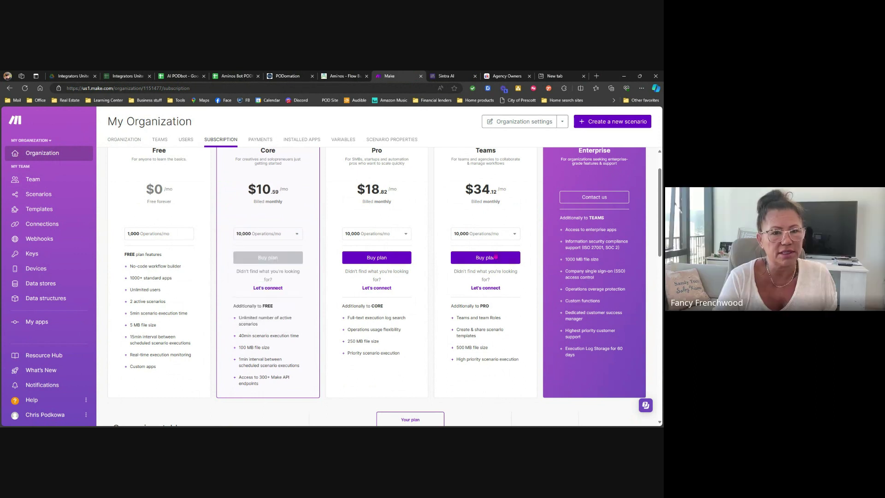
{"action": "scroll", "coordinate": [317, 281], "scroll_direction": "up", "scroll_amount": 2}
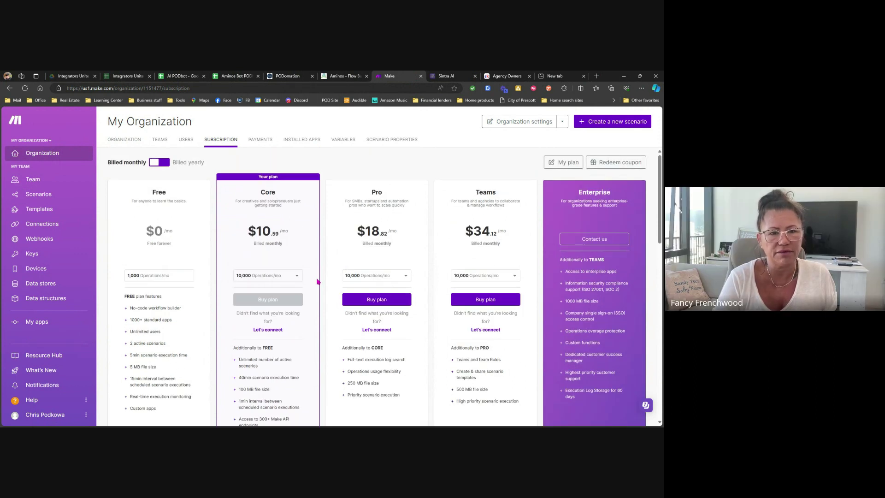
{"action": "left_click", "coordinate": [281, 275]}
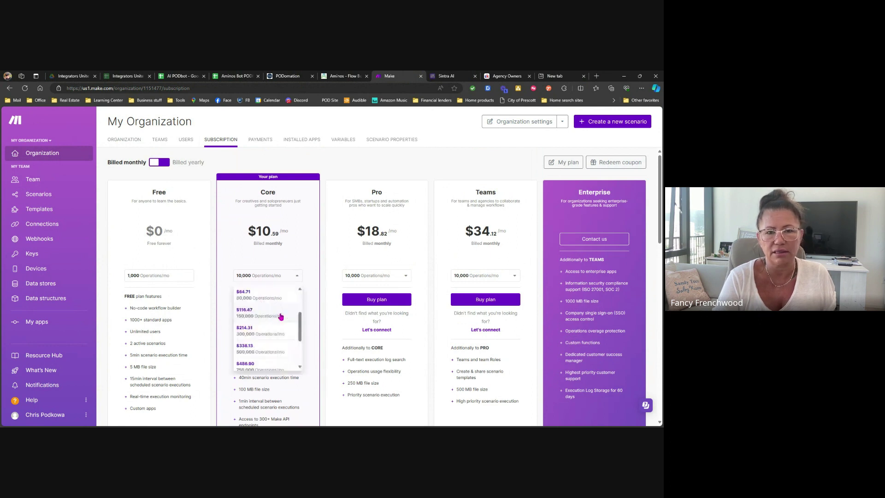
{"action": "scroll", "coordinate": [277, 318], "scroll_direction": "down", "scroll_amount": 6}
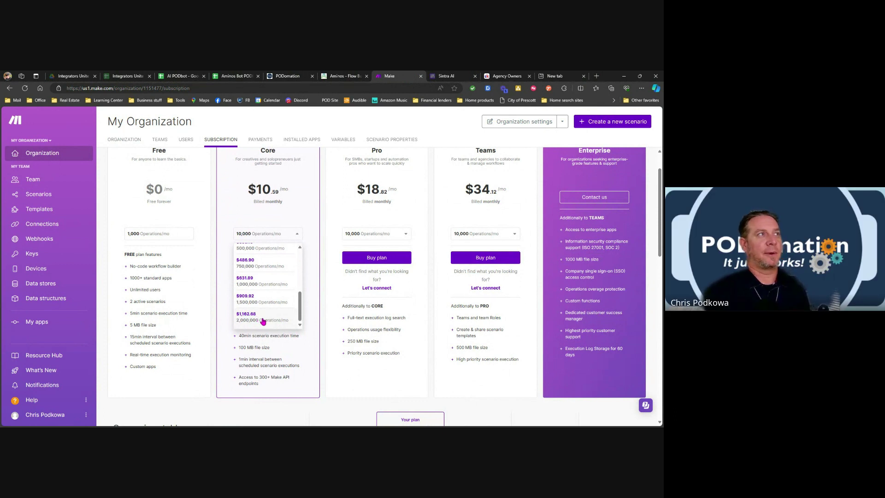
{"action": "scroll", "coordinate": [263, 318], "scroll_direction": "up", "scroll_amount": 5}
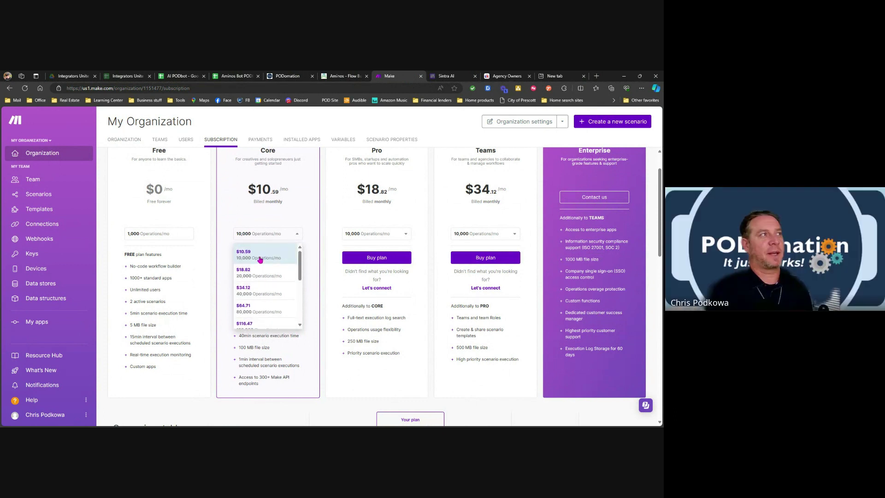
{"action": "left_click", "coordinate": [260, 260]}
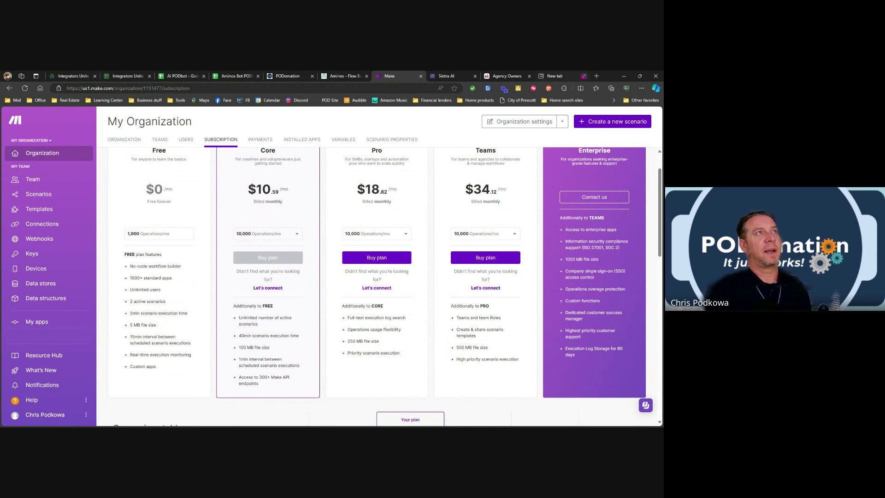
Go to zapier.com in the new tab and open its Plans & Pricing page.
{"action": "left_click", "coordinate": [567, 77]}
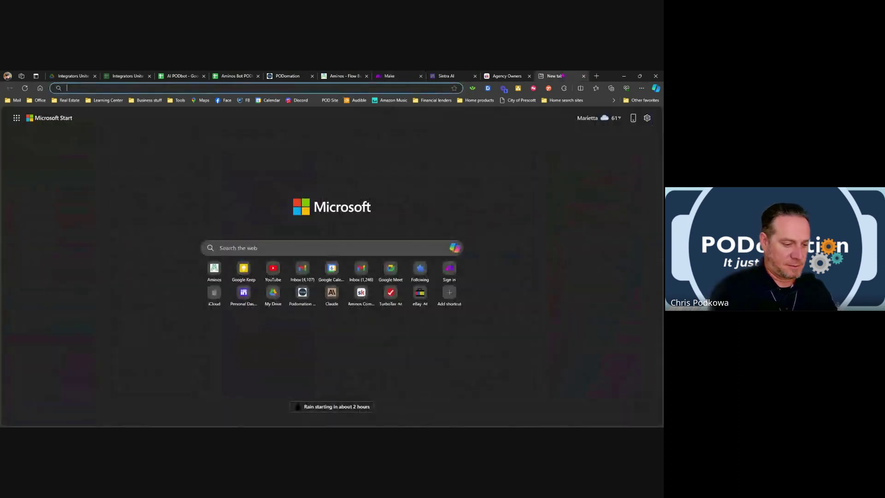
{"action": "type", "text": "zapier"}
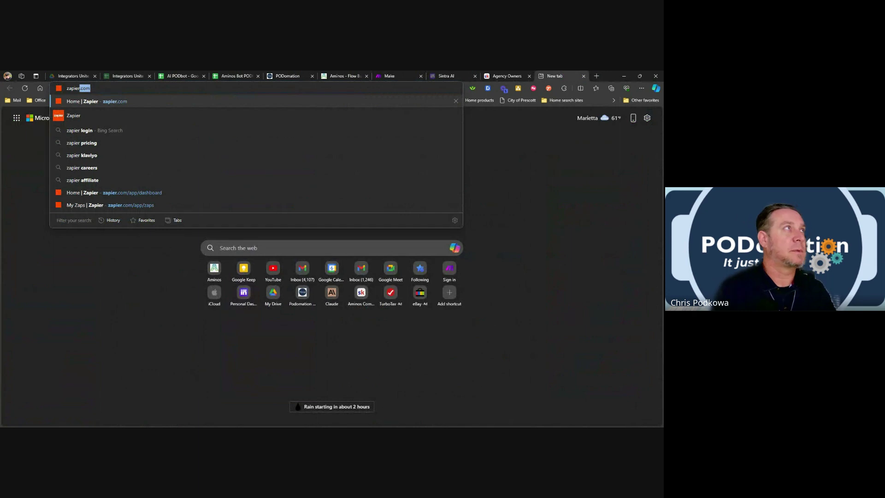
{"action": "key", "text": "Return"}
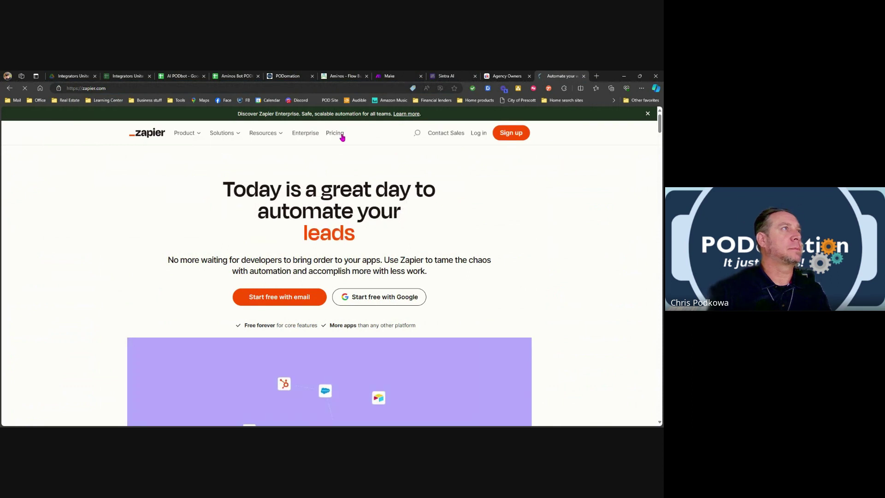
{"action": "left_click", "coordinate": [335, 133]}
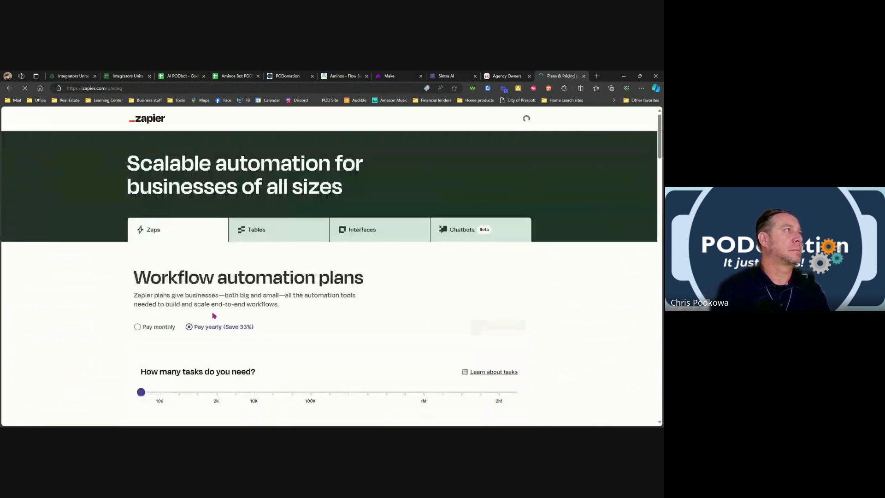
Browse the Free, Professional, Team and Enterprise plans, previewing the Professional free trial before returning.
{"action": "scroll", "coordinate": [207, 305], "scroll_direction": "down", "scroll_amount": 4}
{"action": "scroll", "coordinate": [281, 198], "scroll_direction": "down", "scroll_amount": 2}
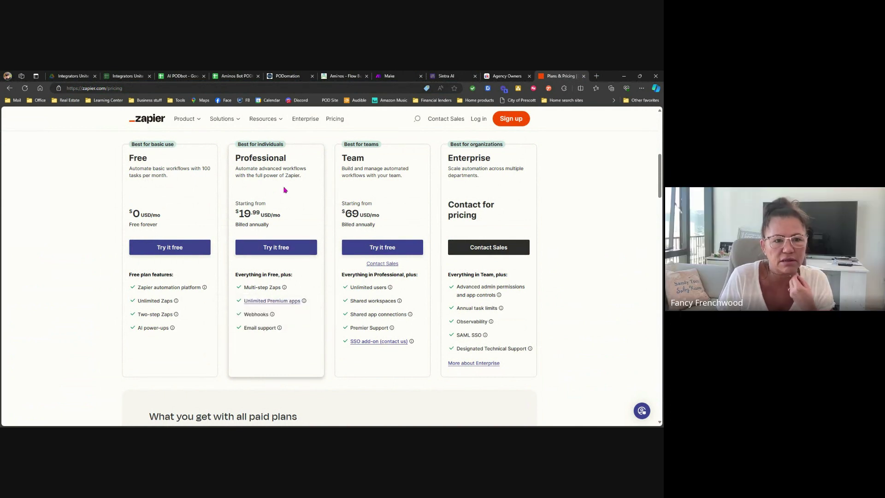
{"action": "scroll", "coordinate": [275, 205], "scroll_direction": "down", "scroll_amount": 7}
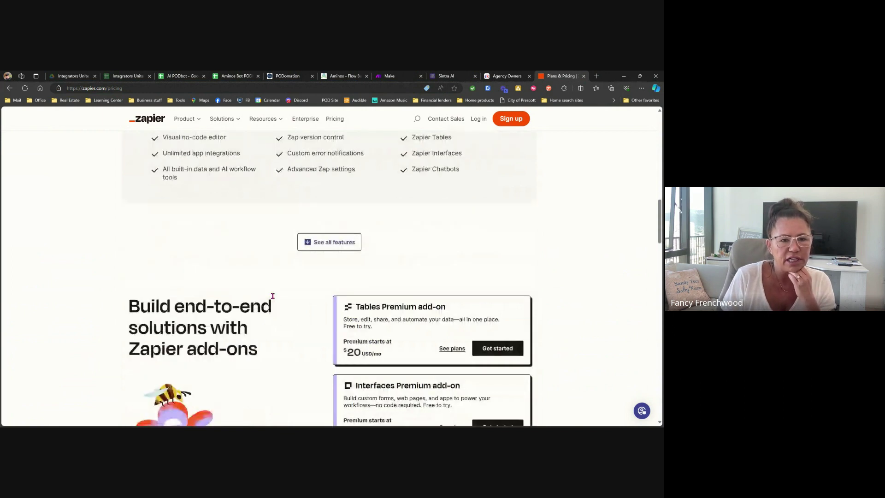
{"action": "scroll", "coordinate": [273, 296], "scroll_direction": "down", "scroll_amount": 4}
{"action": "scroll", "coordinate": [274, 297], "scroll_direction": "up", "scroll_amount": 2}
{"action": "scroll", "coordinate": [275, 296], "scroll_direction": "up", "scroll_amount": 7}
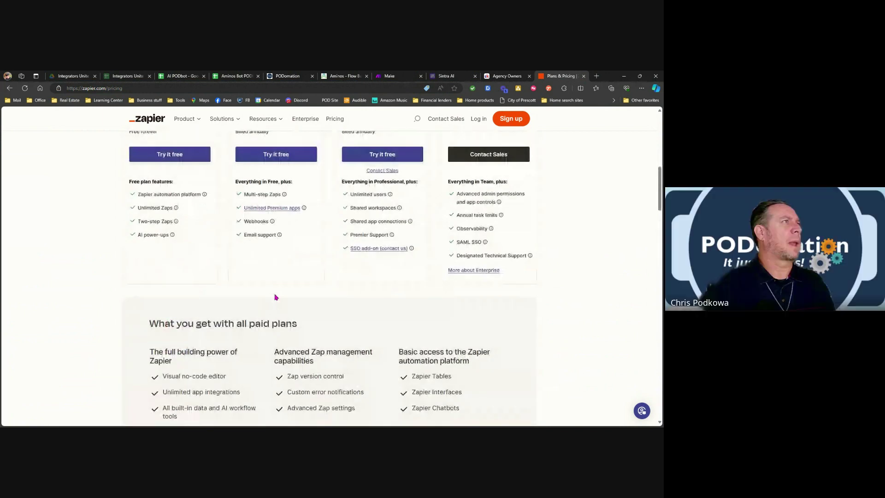
{"action": "scroll", "coordinate": [275, 297], "scroll_direction": "up", "scroll_amount": 2}
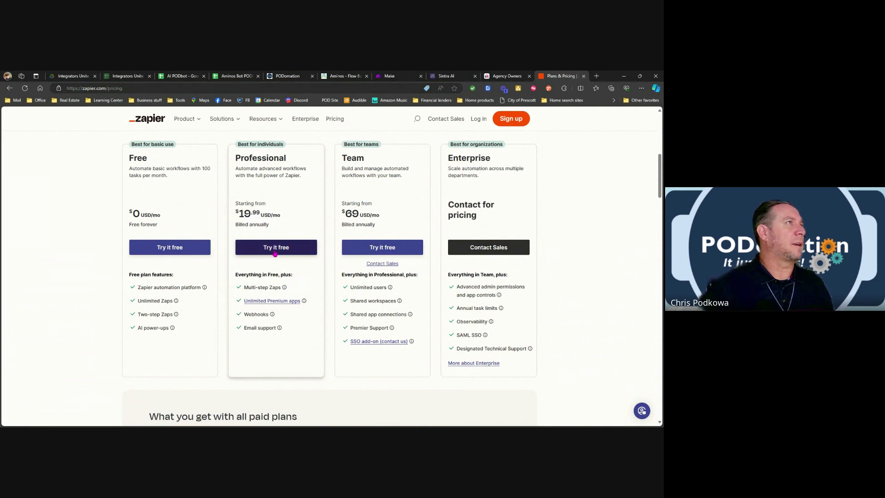
{"action": "left_click", "coordinate": [276, 253]}
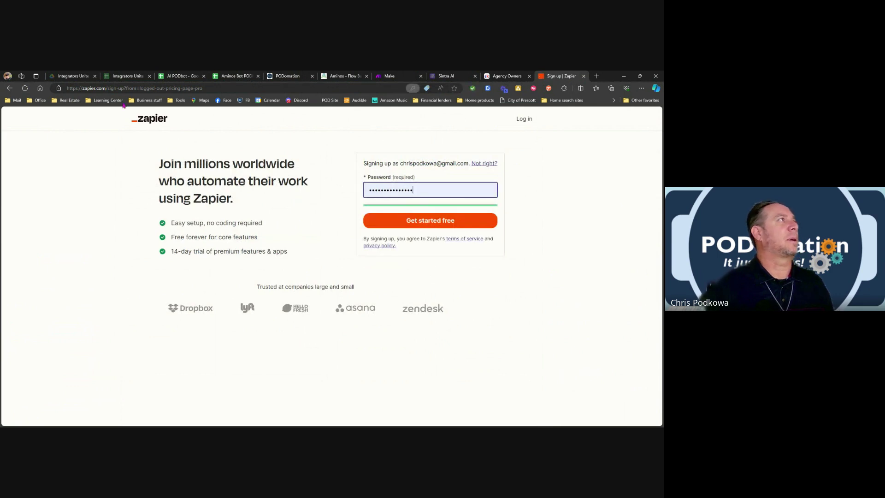
{"action": "left_click", "coordinate": [9, 88]}
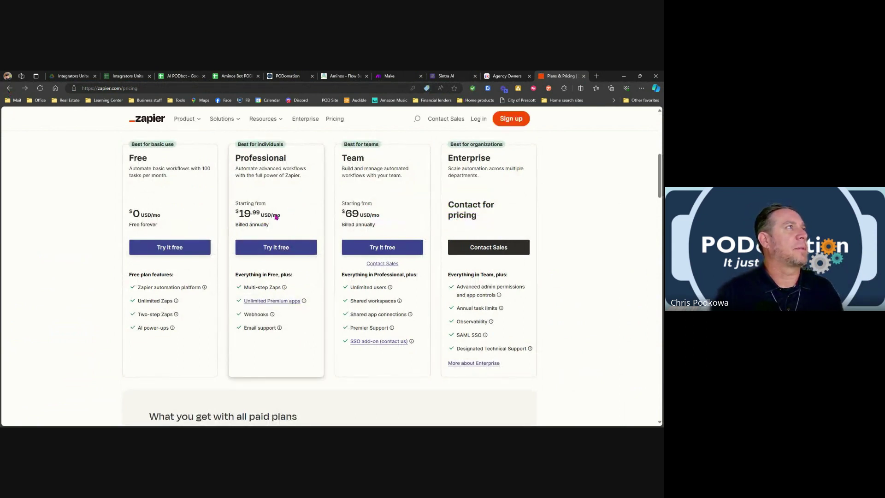
{"action": "scroll", "coordinate": [275, 217], "scroll_direction": "up", "scroll_amount": 1}
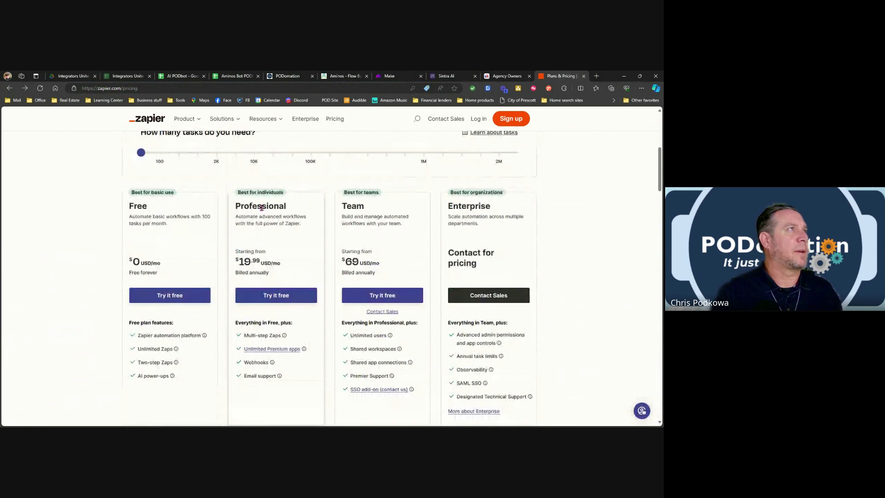
Set Zapier's task slider to 10,000/month, pricing Professional at $129 and Team at $169, comparing with Make.
{"action": "left_click_drag", "start_coordinate": [141, 152], "coordinate": [159, 154]}
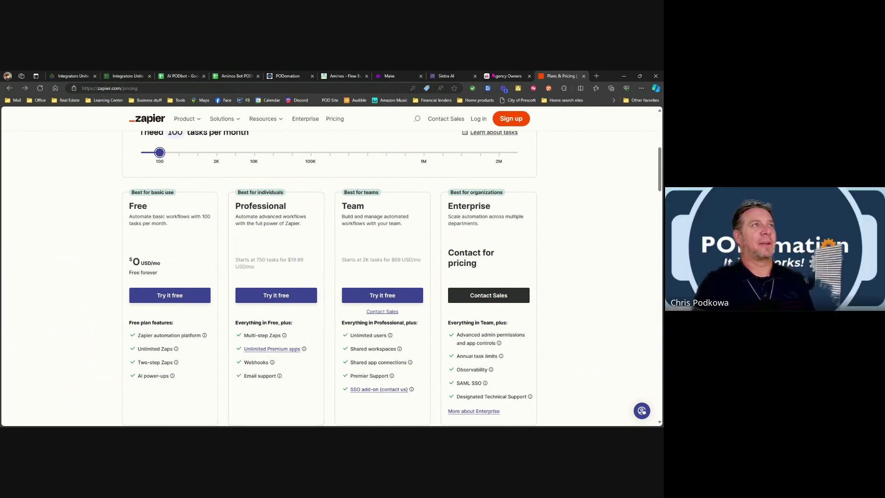
{"action": "left_click", "coordinate": [393, 76]}
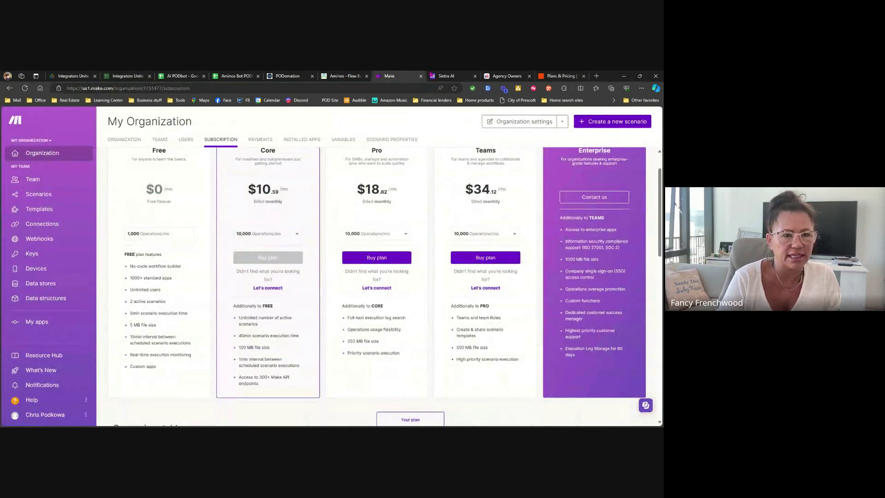
{"action": "left_click", "coordinate": [558, 77]}
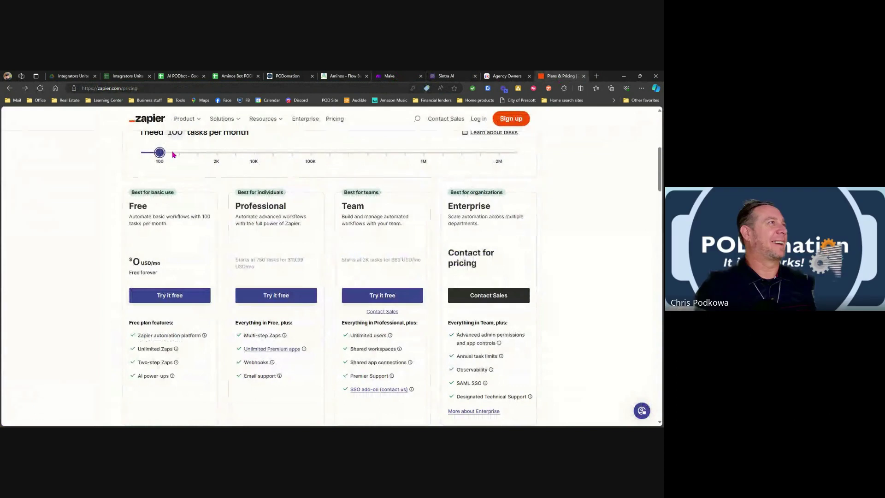
{"action": "left_click_drag", "start_coordinate": [160, 153], "coordinate": [253, 154]}
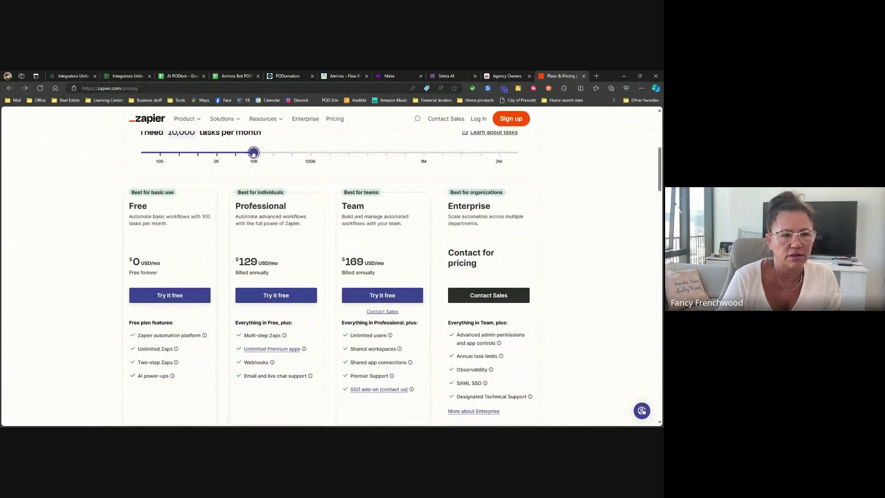
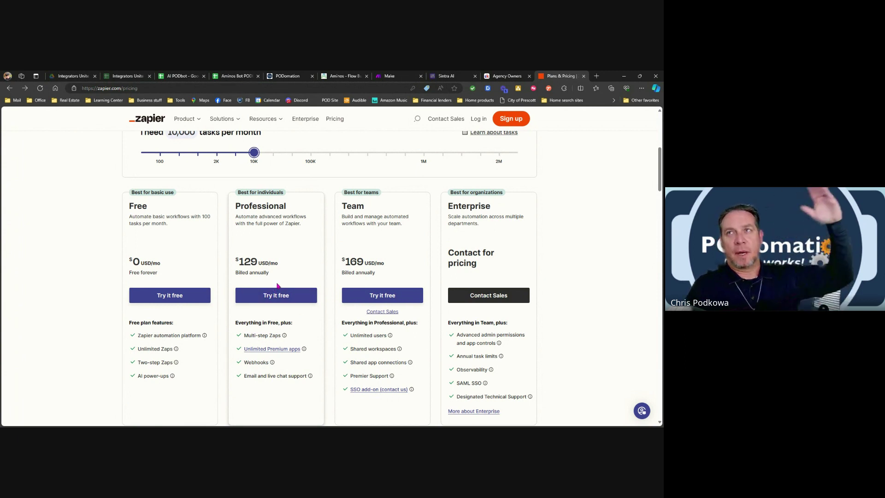
In Make, glance at the MAKE, GPT Response scenario, then open the Chat GPT scenario.
{"action": "left_click", "coordinate": [390, 76]}
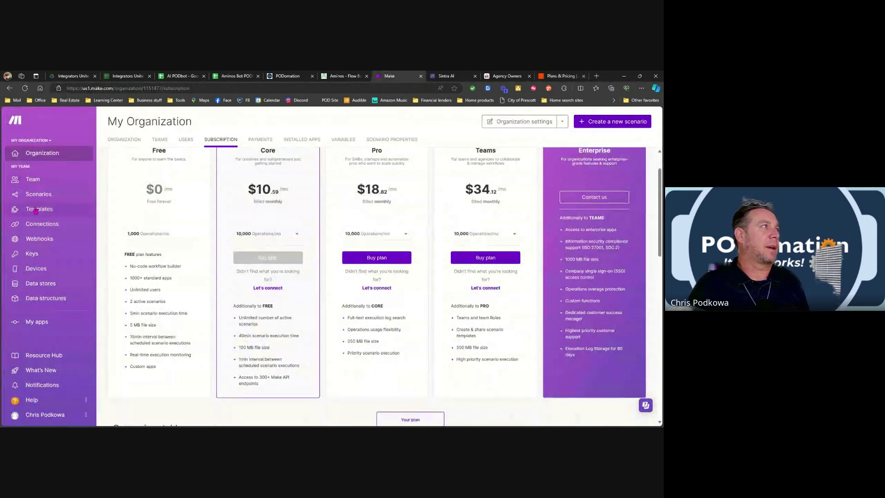
{"action": "left_click", "coordinate": [39, 194]}
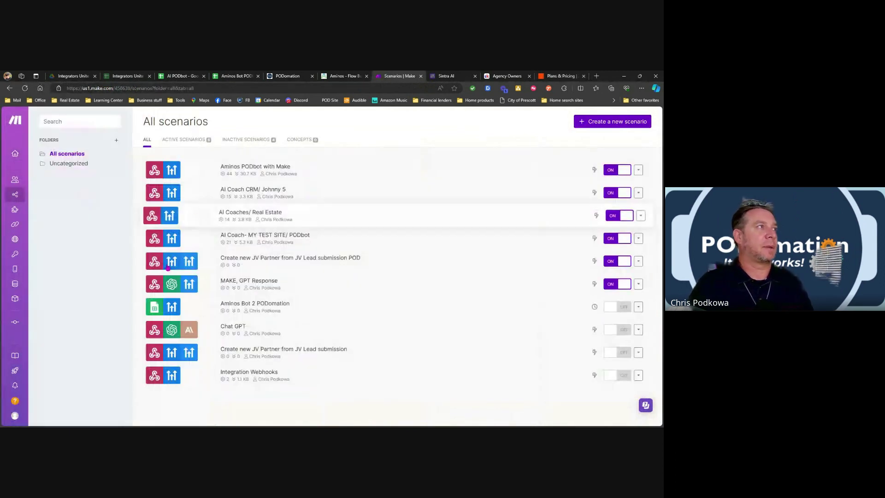
{"action": "left_click", "coordinate": [247, 289]}
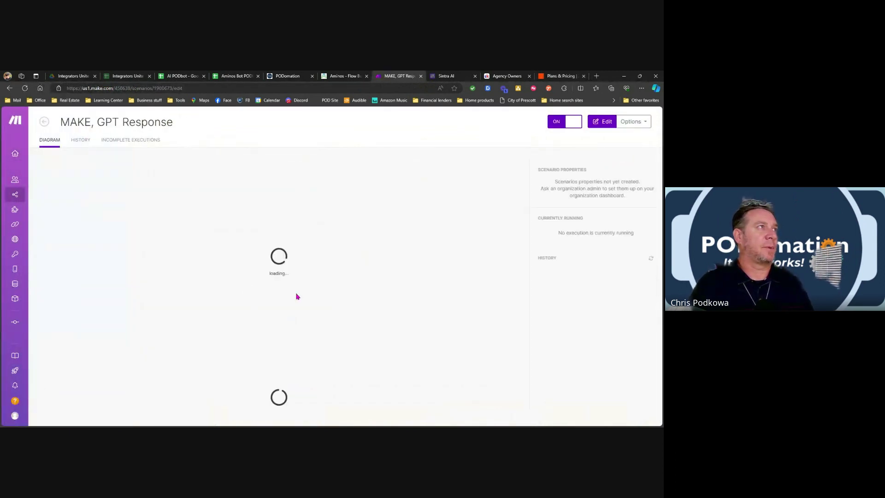
{"action": "left_click", "coordinate": [45, 127]}
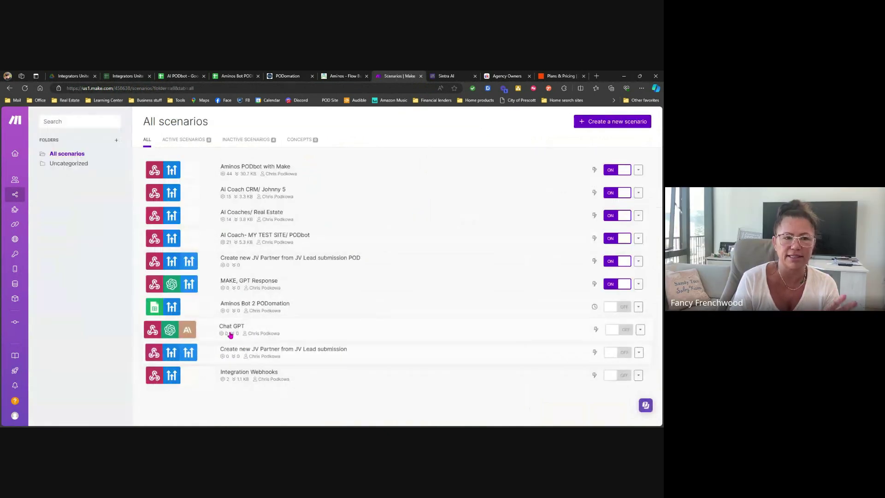
{"action": "left_click", "coordinate": [230, 334]}
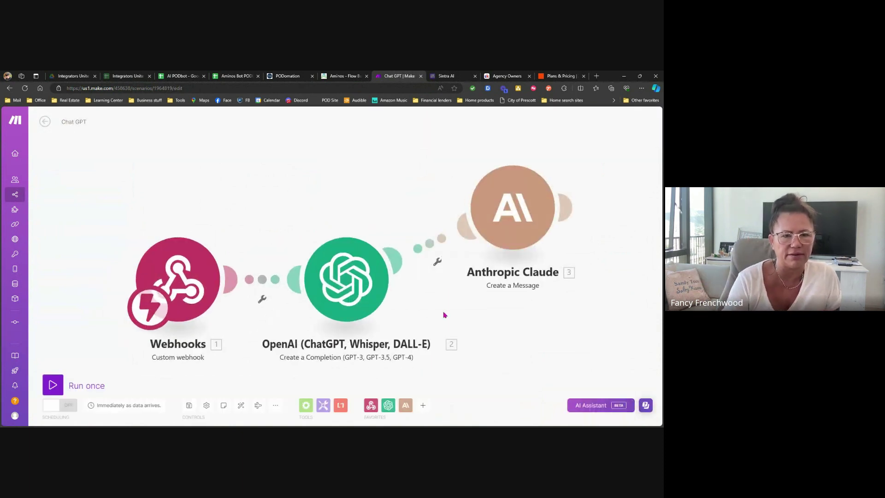
Add a Flow Control Repeater module and place it at the canvas top right.
{"action": "left_click", "coordinate": [403, 405]}
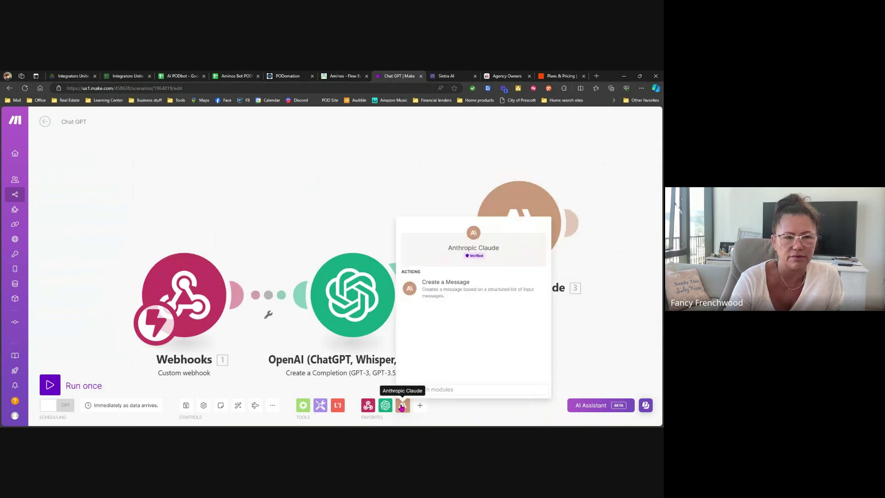
{"action": "left_click", "coordinate": [420, 405]}
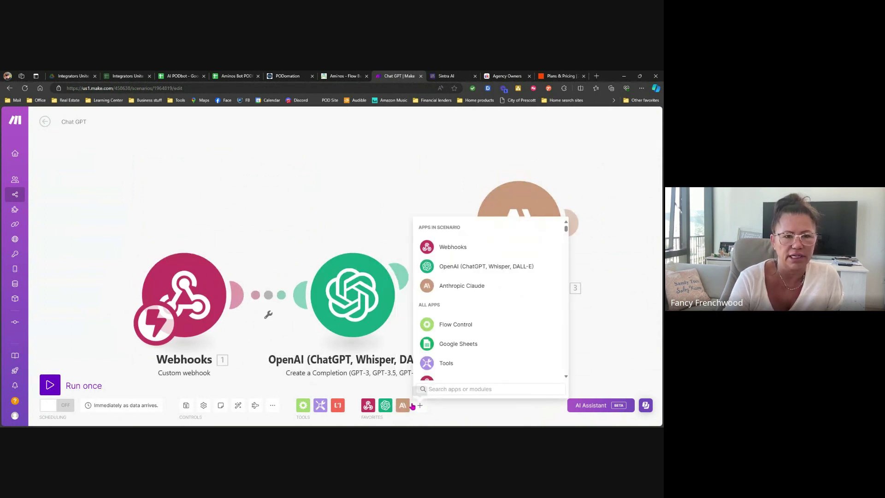
{"action": "left_click", "coordinate": [427, 326]}
{"action": "left_click", "coordinate": [337, 287]}
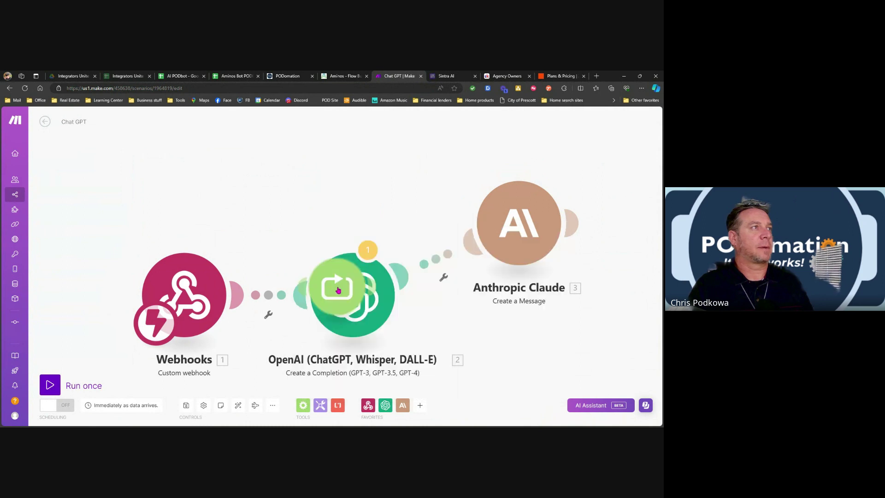
{"action": "left_click_drag", "start_coordinate": [339, 278], "coordinate": [609, 161]}
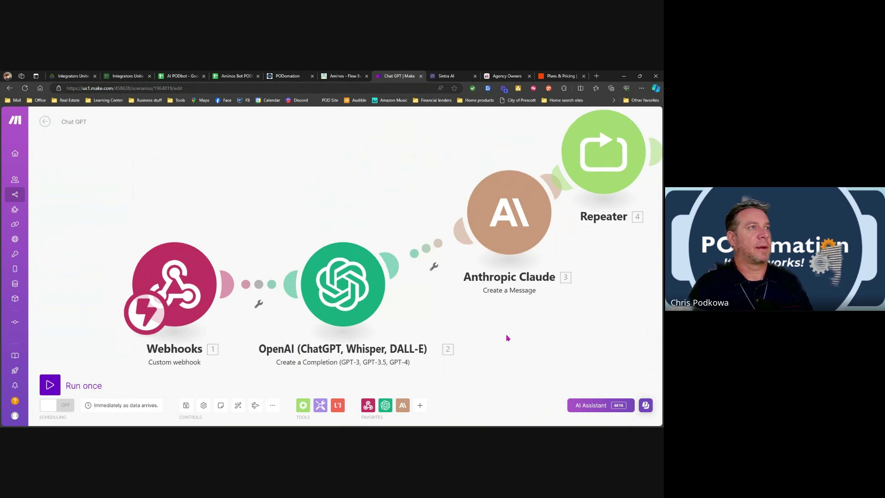
{"action": "scroll", "coordinate": [477, 322], "scroll_direction": "down", "scroll_amount": 2}
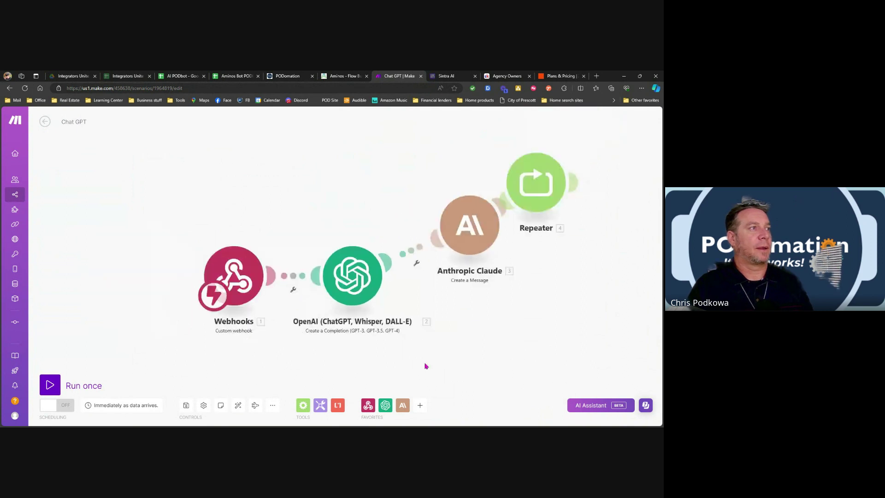
Add a Tools Get variable module beside Anthropic Claude, moving Claude above OpenAI and Tools.
{"action": "left_click", "coordinate": [420, 405]}
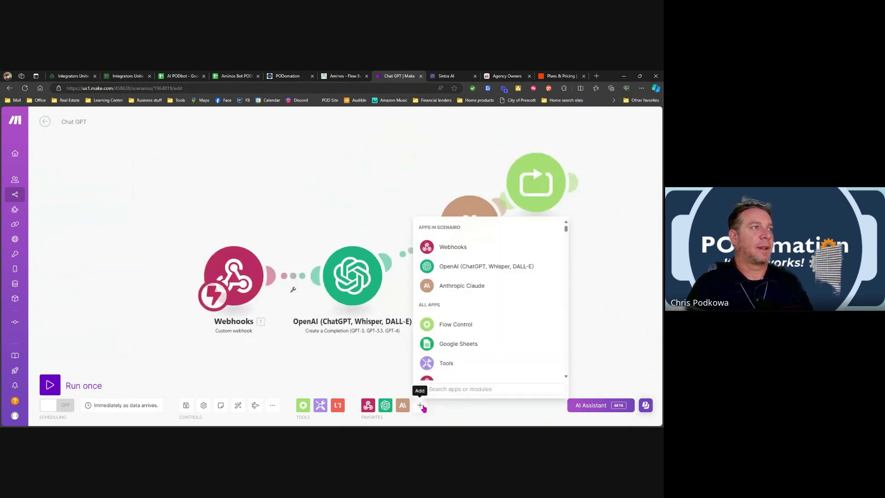
{"action": "left_click", "coordinate": [446, 362]}
{"action": "left_click", "coordinate": [383, 337]}
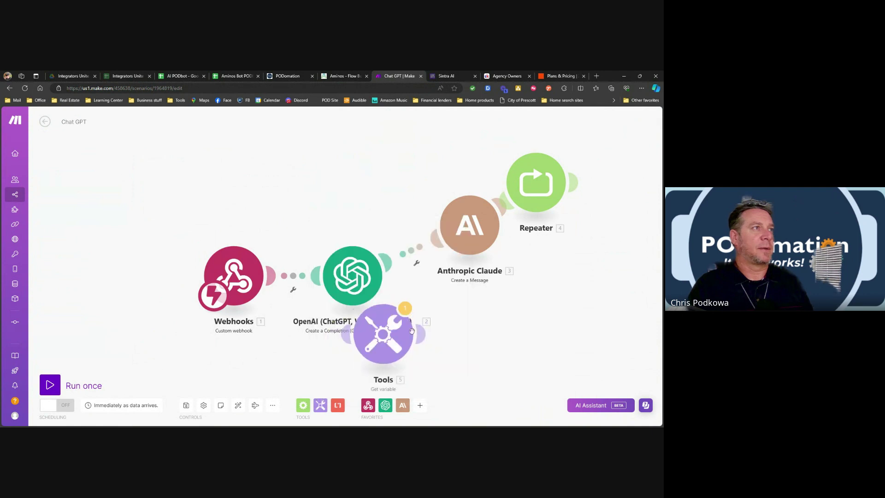
{"action": "left_click_drag", "start_coordinate": [383, 334], "coordinate": [425, 305]}
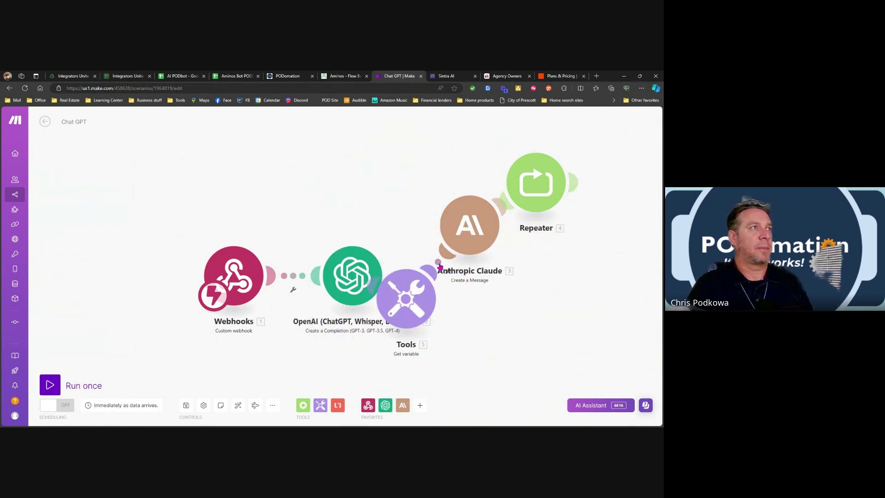
{"action": "mouse_move", "coordinate": [456, 238]}
{"action": "left_mouse_down"}
{"action": "mouse_move", "coordinate": [471, 209]}
{"action": "mouse_move", "coordinate": [431, 186]}
{"action": "mouse_move", "coordinate": [359, 166]}
{"action": "left_mouse_up"}
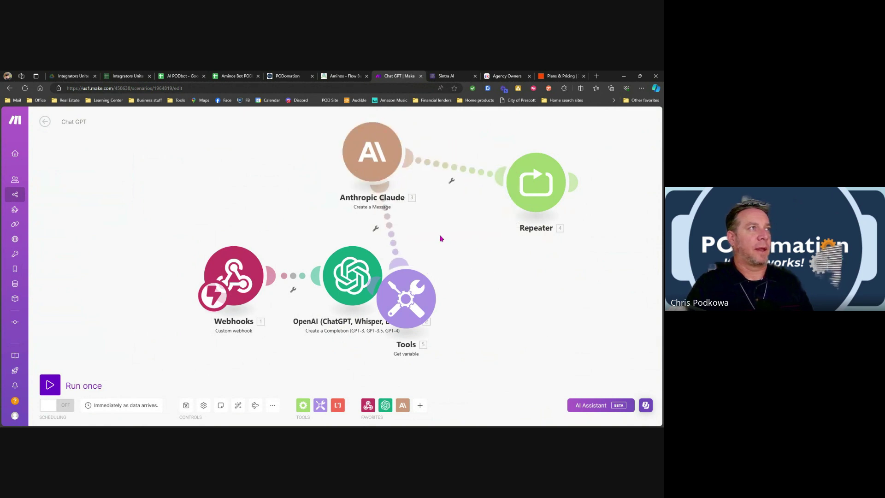
Inspect the Tools and Webhooks module options and settings without changing anything.
{"action": "right_click", "coordinate": [420, 300]}
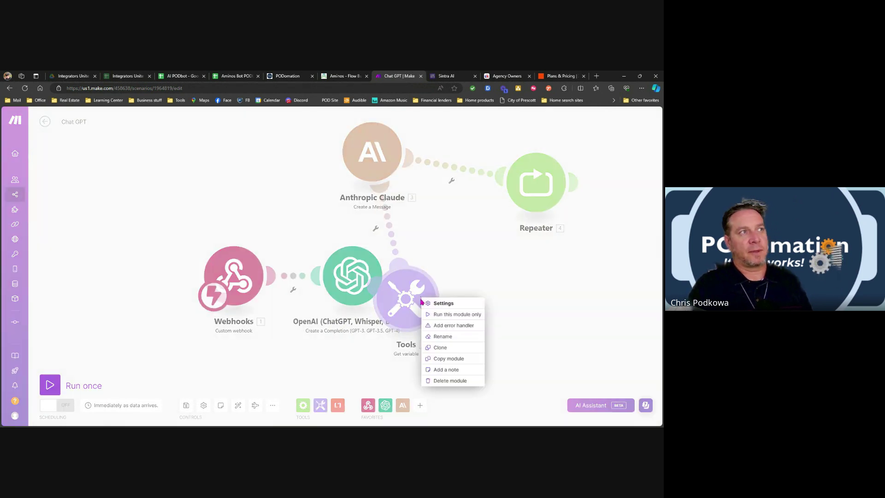
{"action": "left_click", "coordinate": [493, 299]}
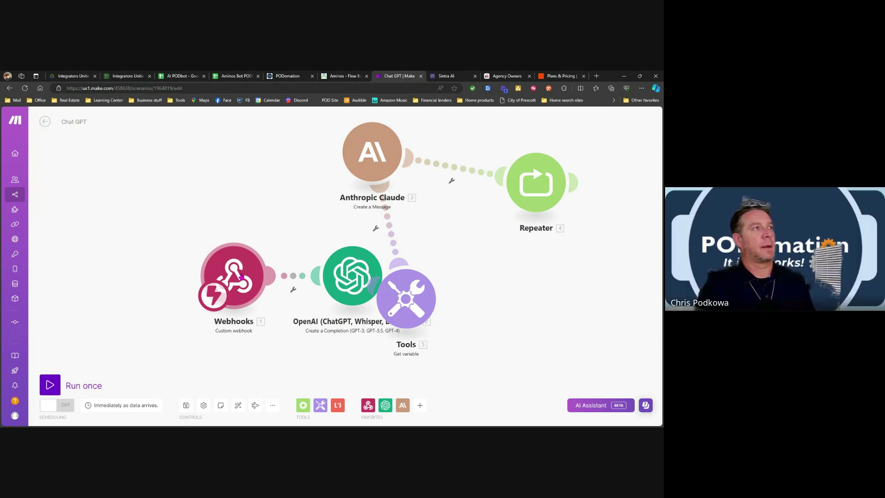
{"action": "left_click", "coordinate": [241, 276]}
{"action": "right_click", "coordinate": [240, 277]}
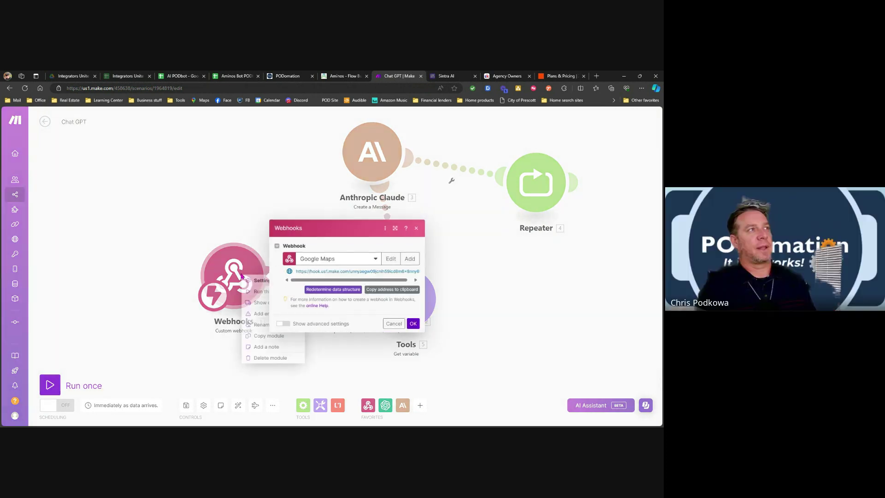
{"action": "left_click", "coordinate": [416, 228]}
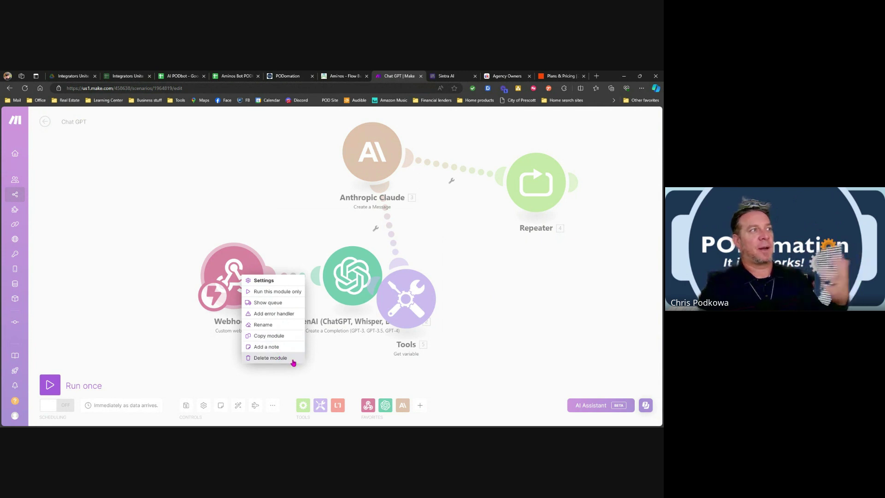
{"action": "left_click", "coordinate": [471, 286]}
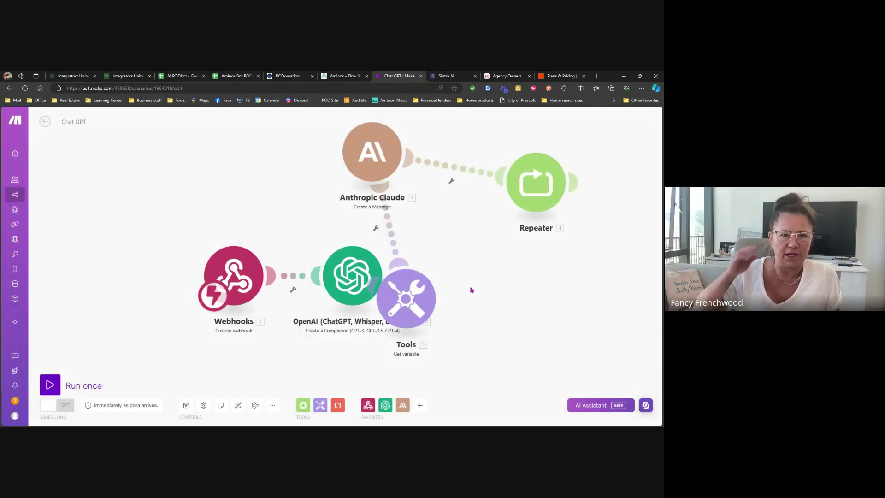
Move Webhooks further left and place the OpenAI module above it.
{"action": "left_click_drag", "start_coordinate": [237, 284], "coordinate": [147, 304]}
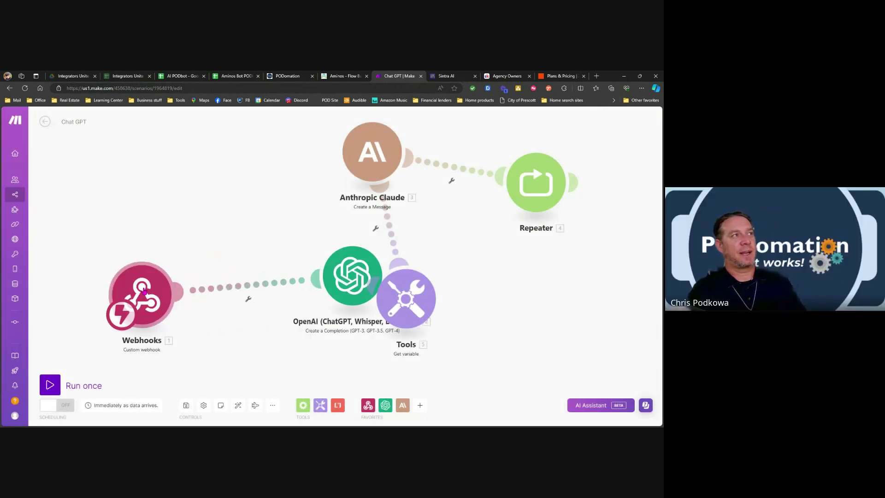
{"action": "scroll", "coordinate": [191, 254], "scroll_direction": "down", "scroll_amount": 3}
{"action": "left_click_drag", "start_coordinate": [273, 266], "coordinate": [135, 200]}
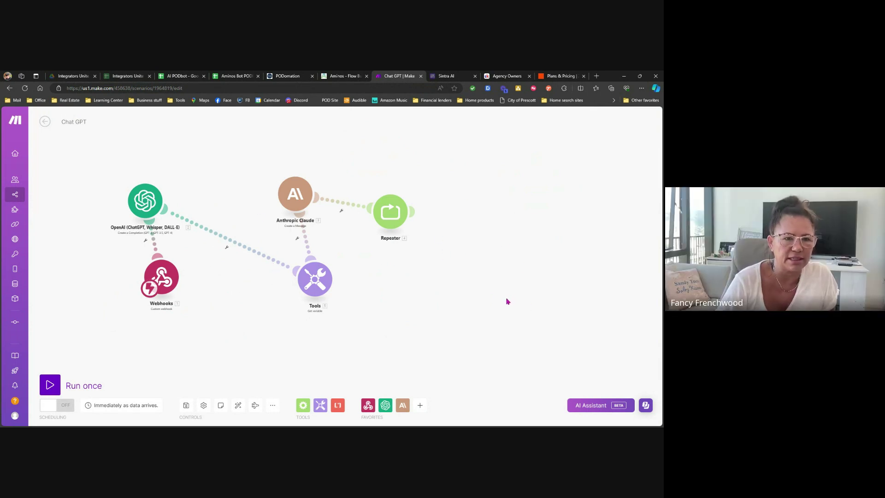
Check the Repeater's settings show 3 repeats, closing them unchanged.
{"action": "right_click", "coordinate": [397, 216]}
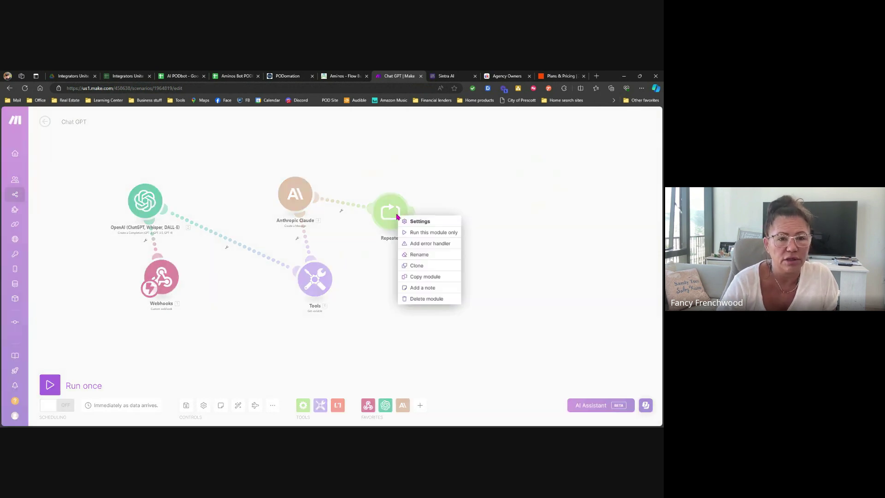
{"action": "key", "text": "Escape"}
{"action": "left_click", "coordinate": [396, 216]}
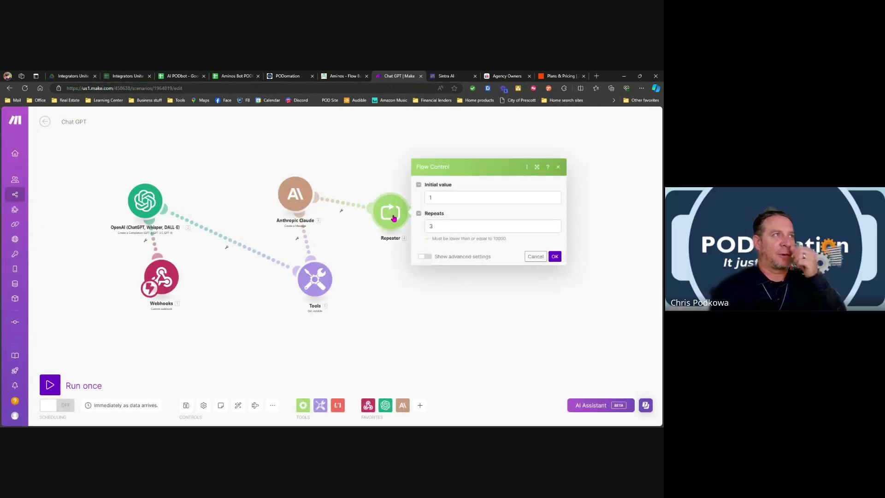
{"action": "left_click", "coordinate": [558, 168]}
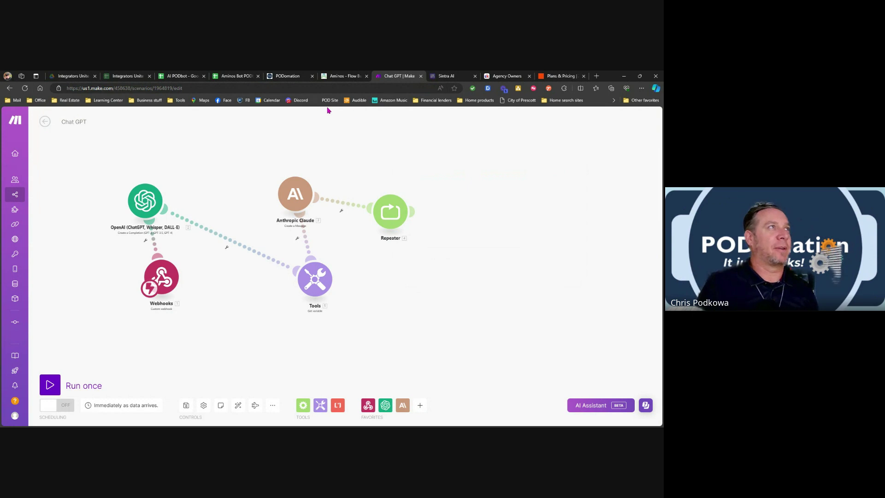
View PODomation's Inbound Webhook from Aminos workflow, then switch to the Aminos flow builder.
{"action": "left_click", "coordinate": [288, 77]}
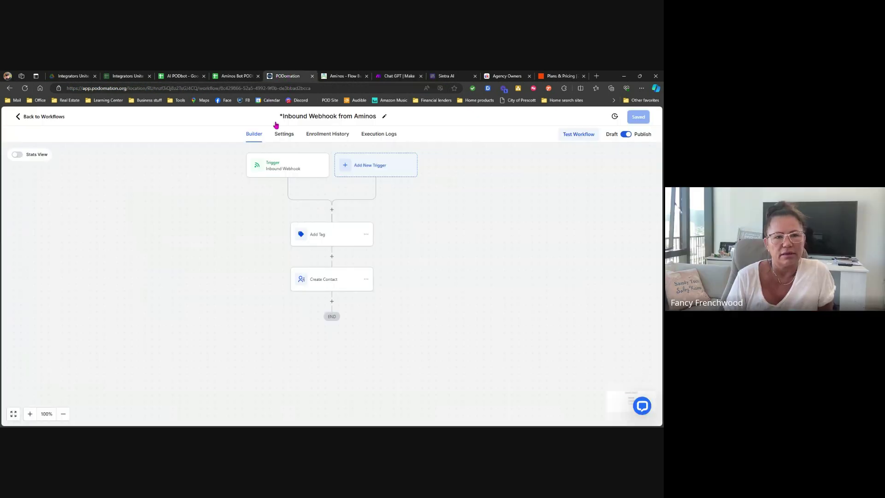
{"action": "left_click", "coordinate": [343, 76]}
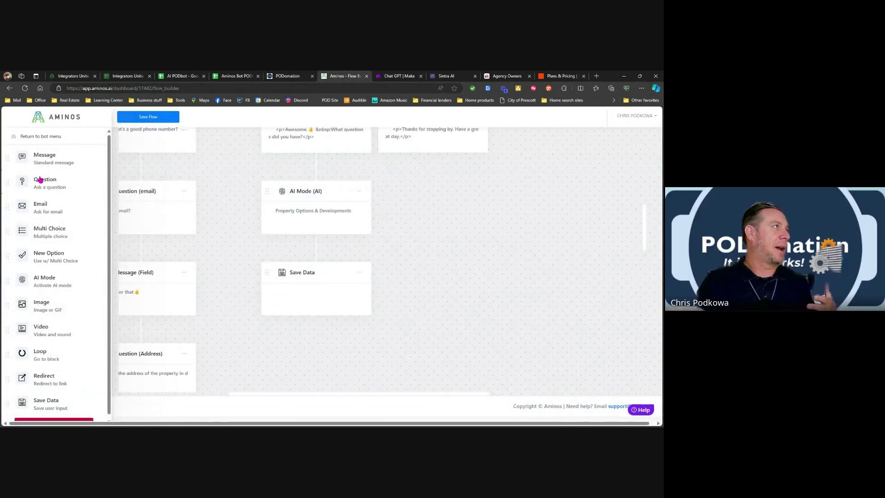
Open the bot's settings and inspect the Google App Script URL and Google Sheet ID.
{"action": "left_click", "coordinate": [53, 137]}
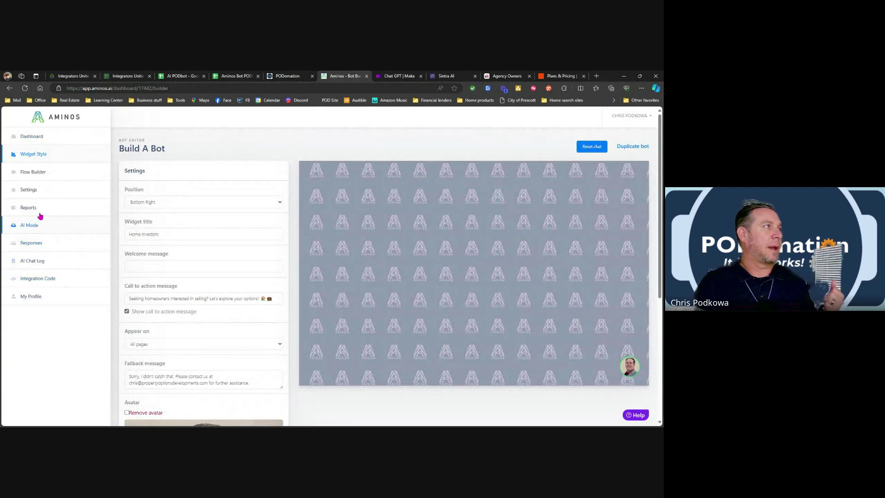
{"action": "left_click", "coordinate": [30, 190]}
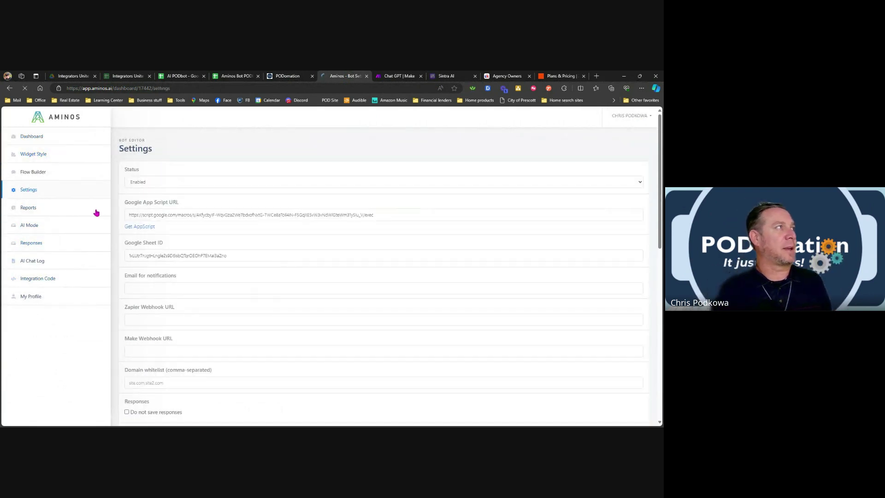
{"action": "left_click", "coordinate": [157, 216]}
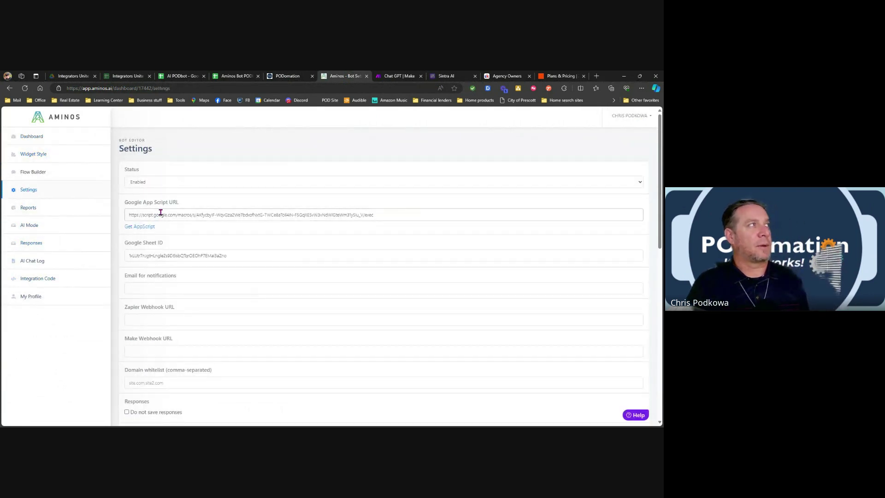
{"action": "left_click", "coordinate": [152, 260]}
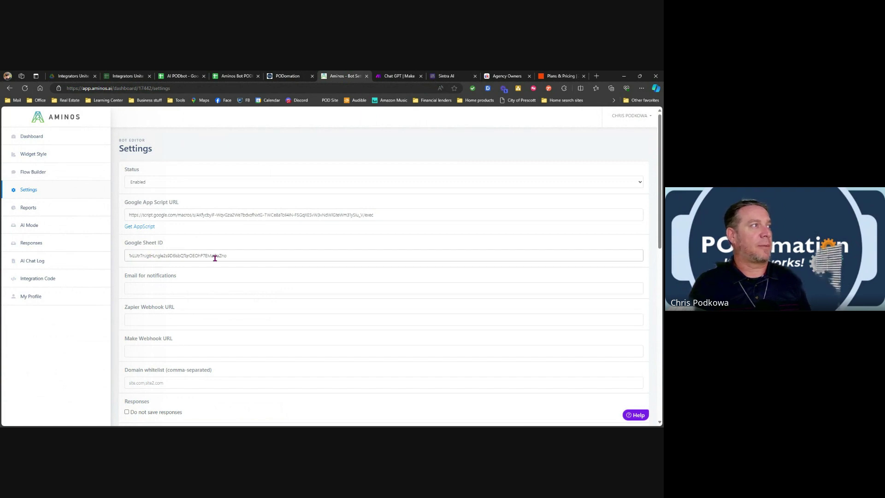
{"action": "scroll", "coordinate": [214, 258], "scroll_direction": "down", "scroll_amount": 3}
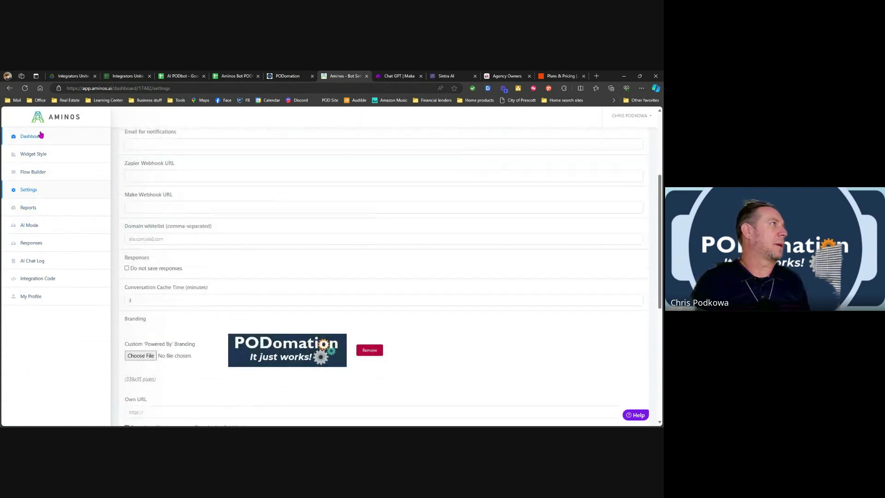
Return to the Bots Overview dashboard and scroll through the eight bots.
{"action": "left_click", "coordinate": [39, 138]}
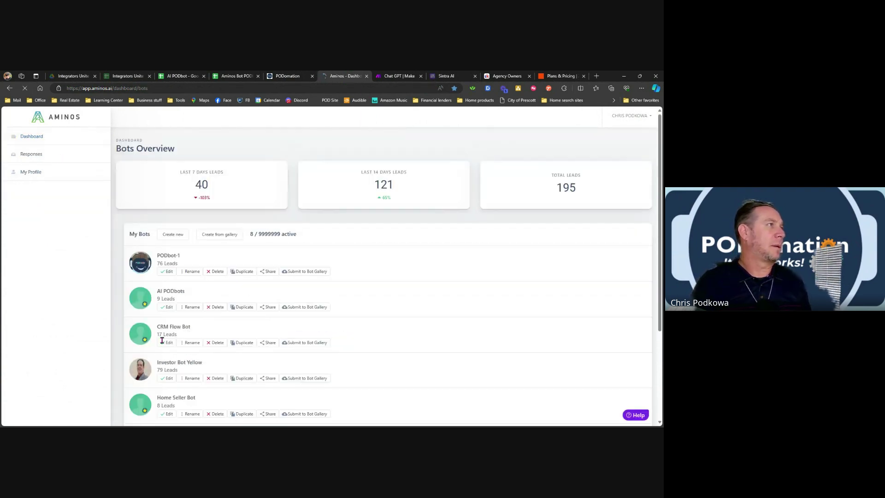
{"action": "scroll", "coordinate": [173, 390], "scroll_direction": "down", "scroll_amount": 2}
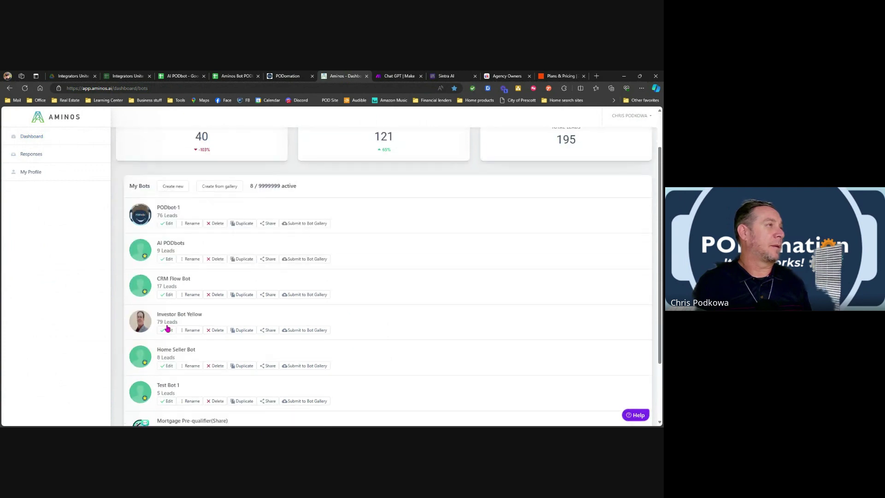
{"action": "scroll", "coordinate": [183, 381], "scroll_direction": "down", "scroll_amount": 1}
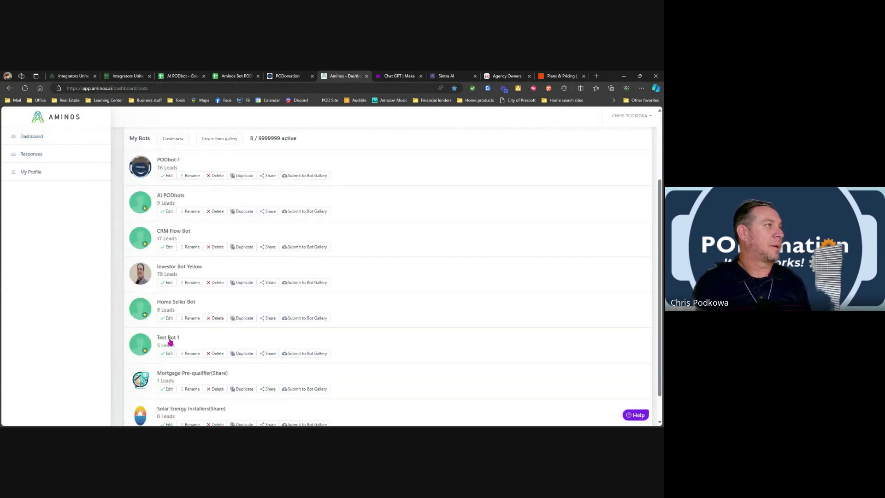
Review Test Bot 1's integration settings and another bot's, returning to the bot list.
{"action": "left_click", "coordinate": [170, 340]}
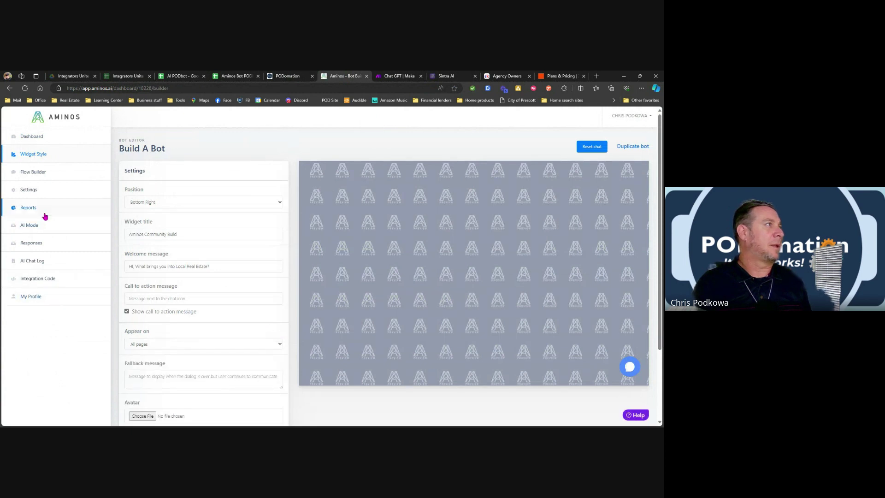
{"action": "left_click", "coordinate": [42, 196]}
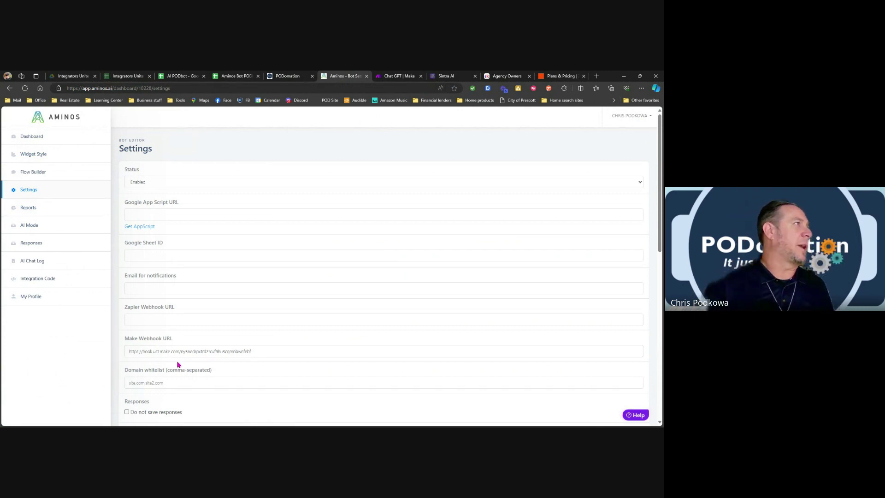
{"action": "left_click", "coordinate": [31, 140]}
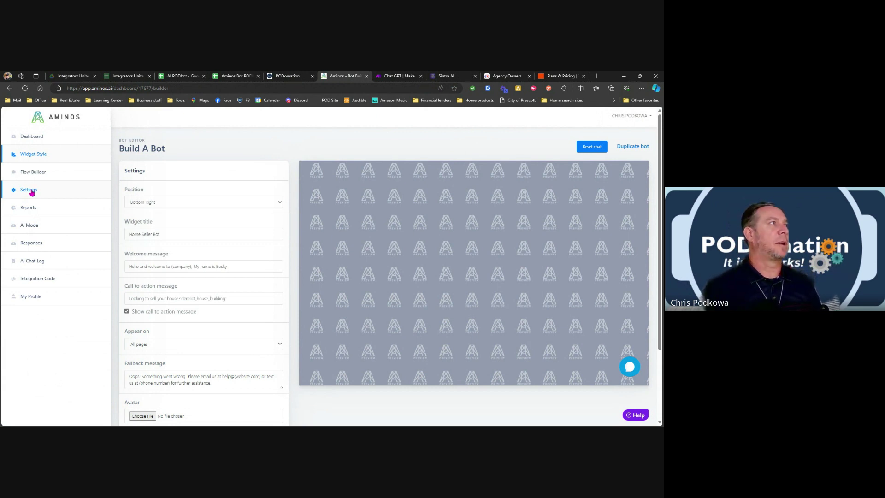
{"action": "scroll", "coordinate": [55, 205], "scroll_direction": "down", "scroll_amount": 2}
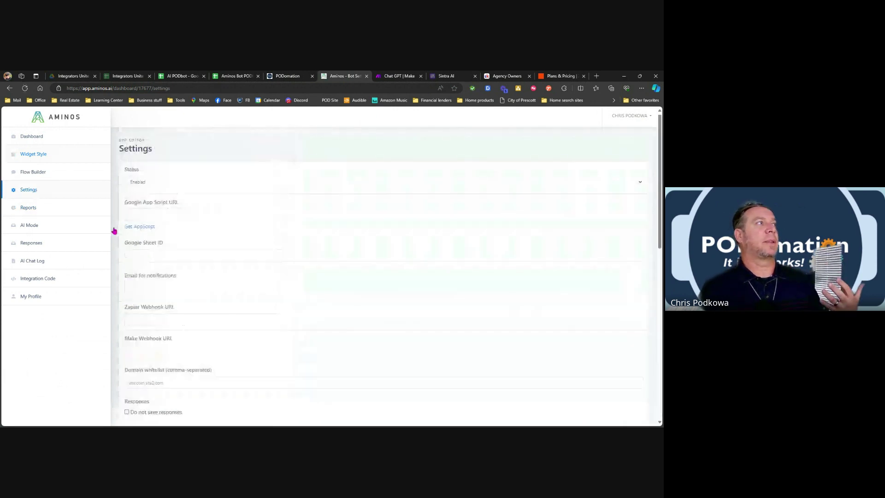
{"action": "scroll", "coordinate": [186, 256], "scroll_direction": "down", "scroll_amount": 2}
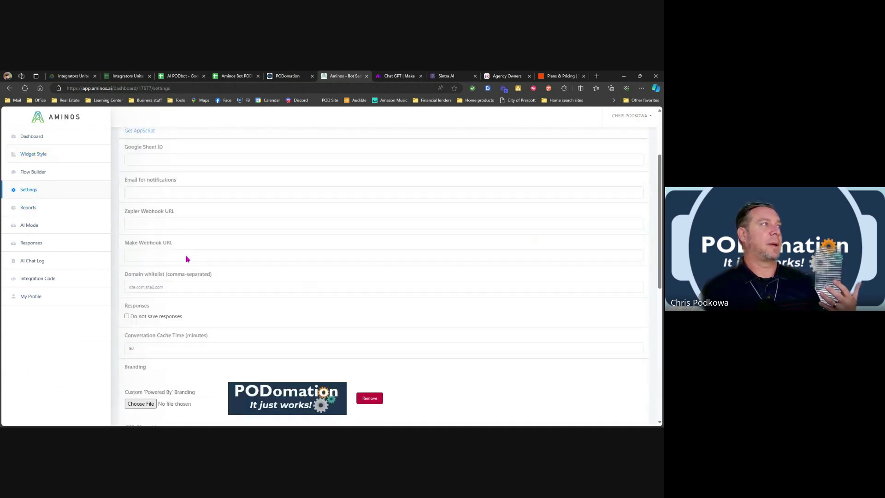
{"action": "scroll", "coordinate": [186, 241], "scroll_direction": "up", "scroll_amount": 2}
{"action": "left_click", "coordinate": [30, 136]}
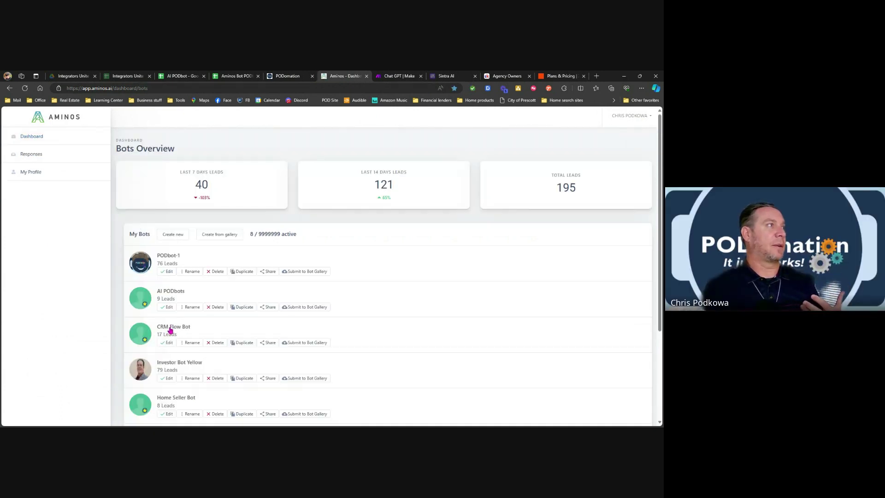
Confirm the CRM Flow Bot's Zapier Webhook URL is a LeadConnector webhook, then return to PODomation.
{"action": "left_click", "coordinate": [171, 327]}
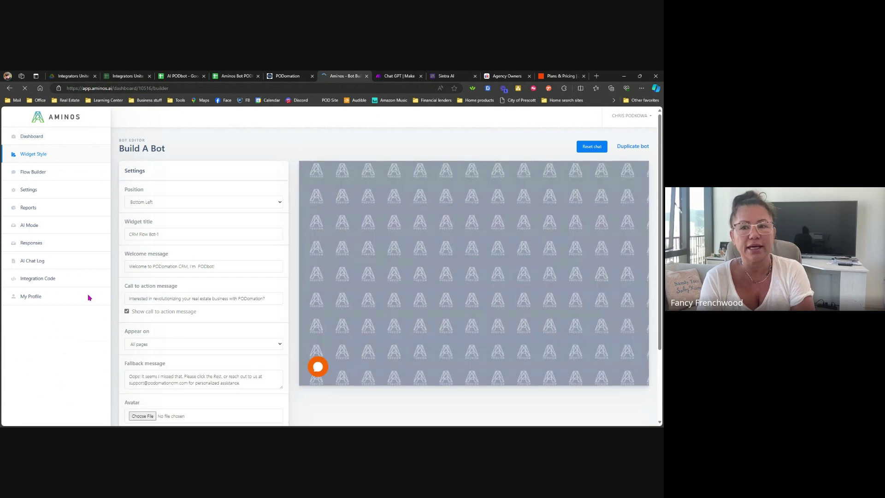
{"action": "left_click", "coordinate": [28, 192]}
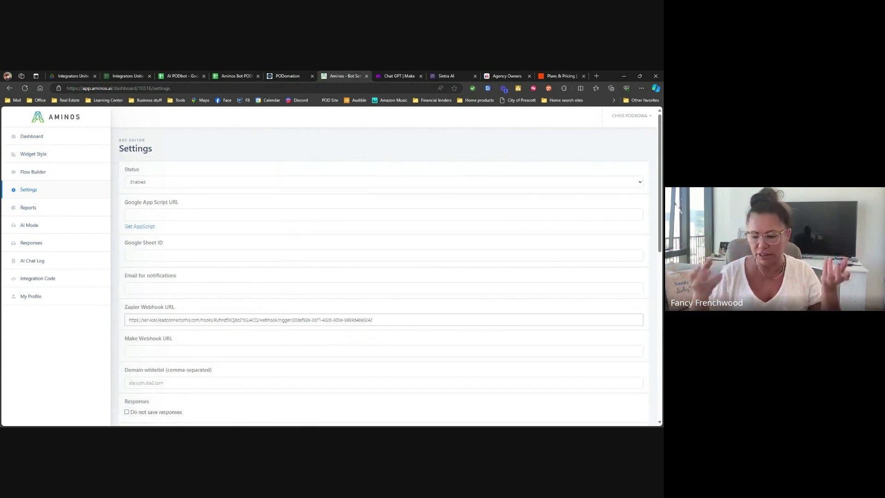
{"action": "key", "text": "ctrl+plus"}
{"action": "key", "text": "ctrl+plus"}
{"action": "key", "text": "ctrl+plus"}
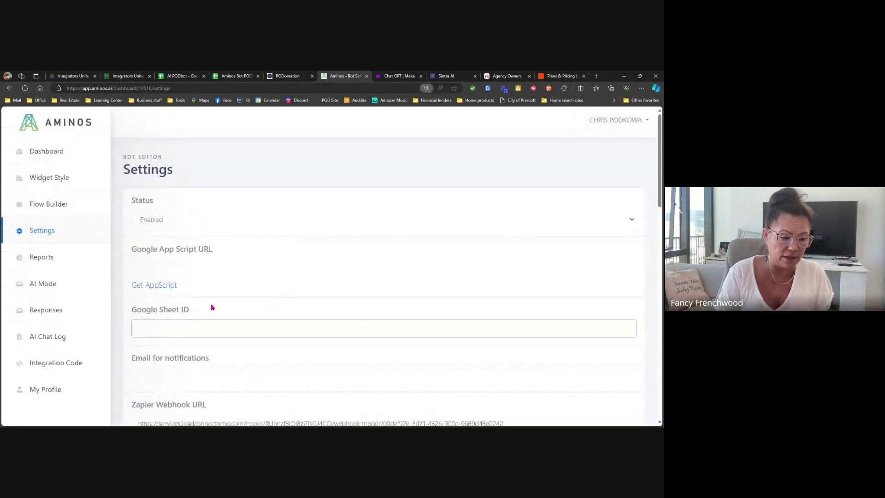
{"action": "scroll", "coordinate": [221, 300], "scroll_direction": "down", "scroll_amount": 3}
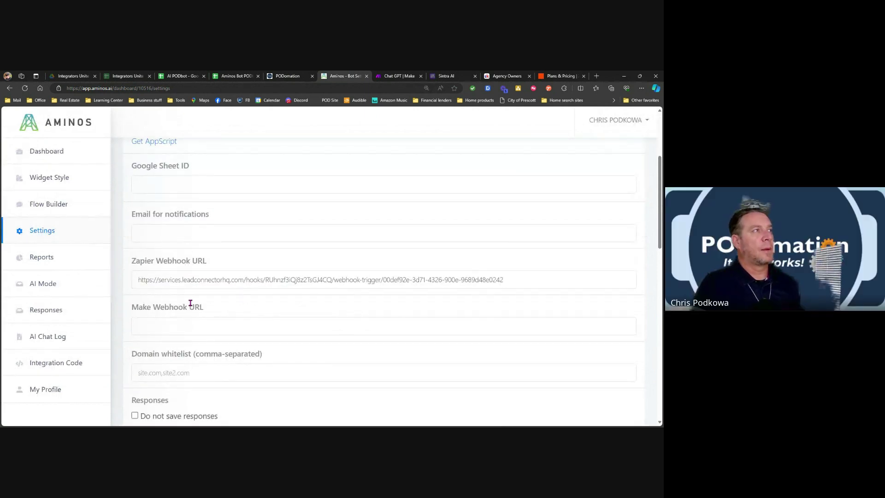
{"action": "left_click", "coordinate": [144, 279]}
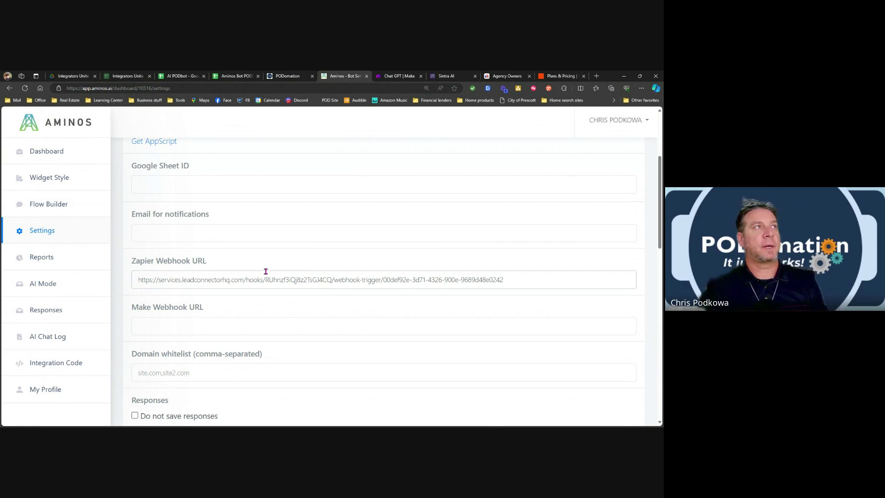
{"action": "left_click", "coordinate": [291, 77]}
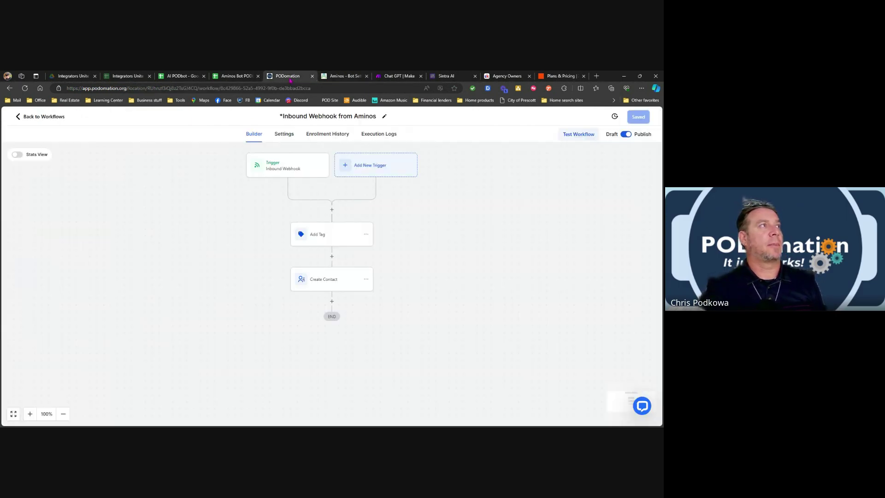
Inspect the Inbound Webhook trigger, dismiss the phone warning, and start a new workflow.
{"action": "left_click", "coordinate": [285, 171]}
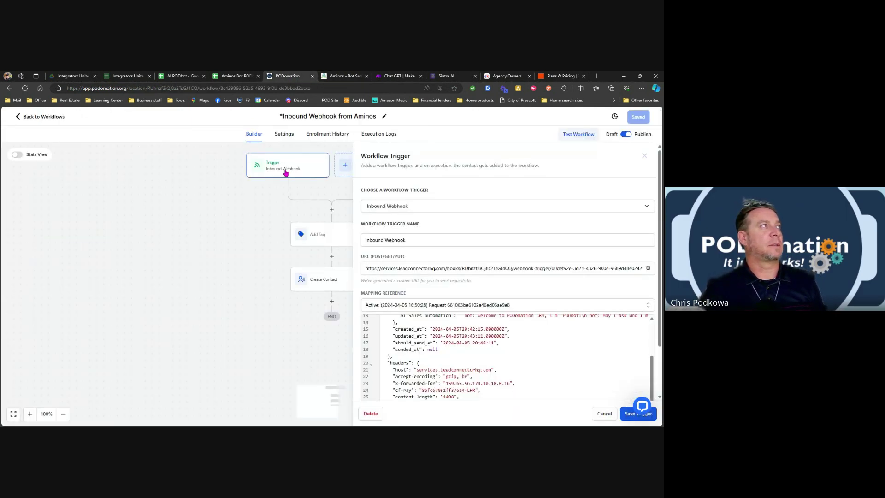
{"action": "left_click", "coordinate": [31, 117]}
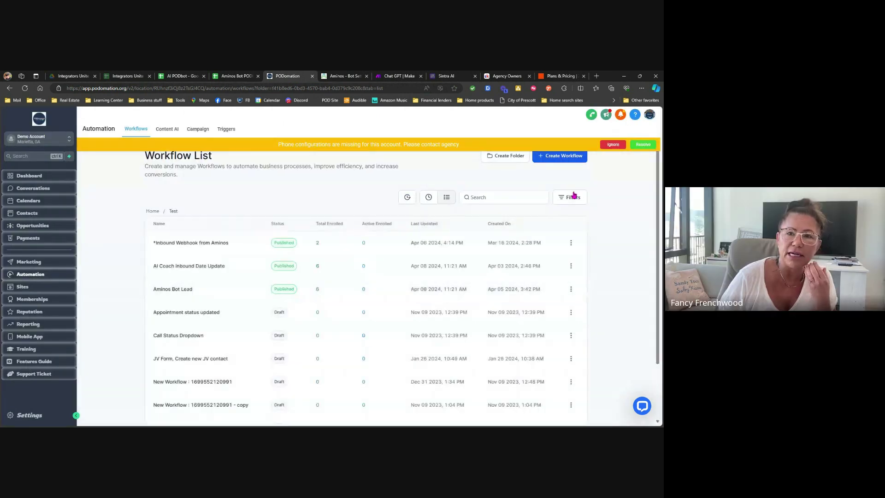
{"action": "left_click", "coordinate": [613, 144]}
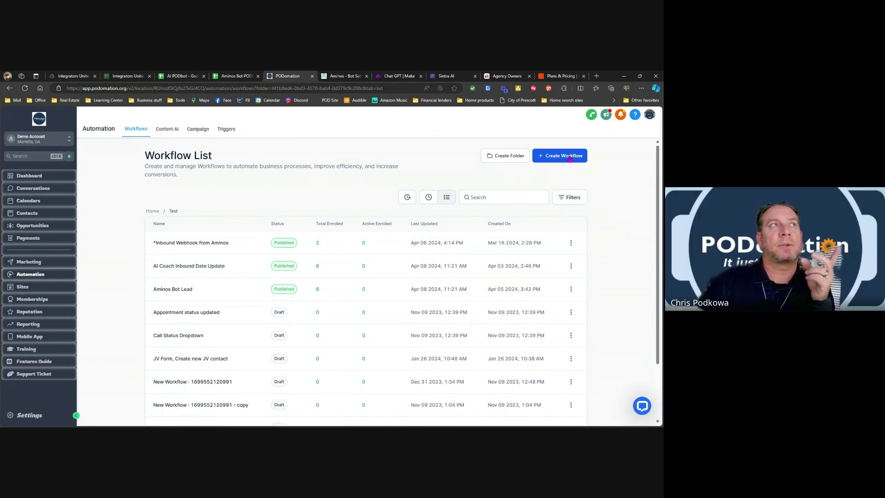
{"action": "left_click", "coordinate": [568, 157]}
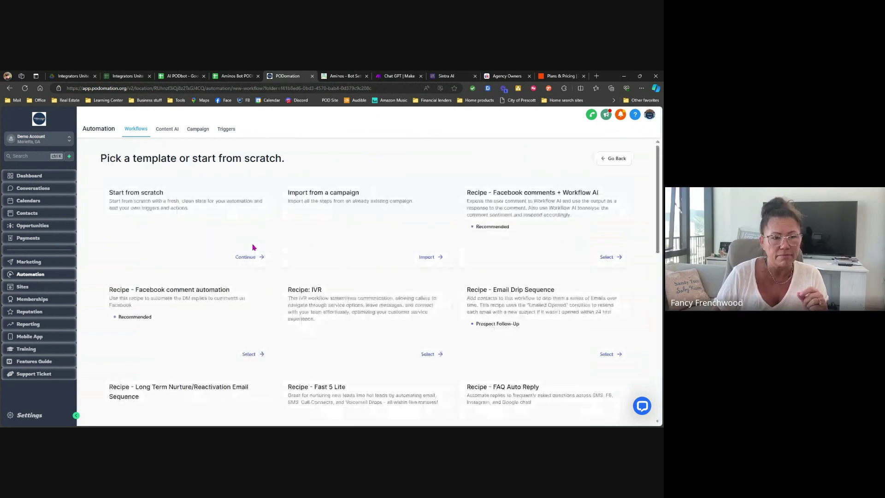
Start a workflow from scratch, try then discard an Inbound Webhook trigger, and return to Workflow List.
{"action": "left_click", "coordinate": [244, 257]}
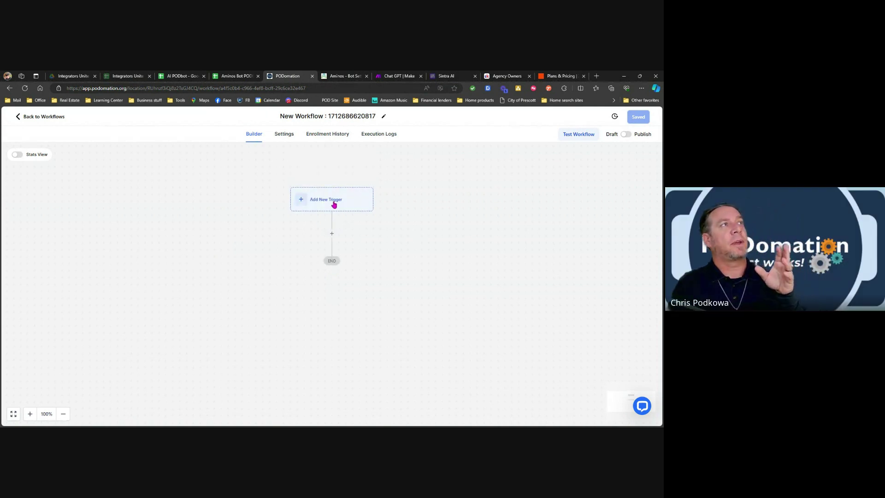
{"action": "left_click", "coordinate": [322, 199]}
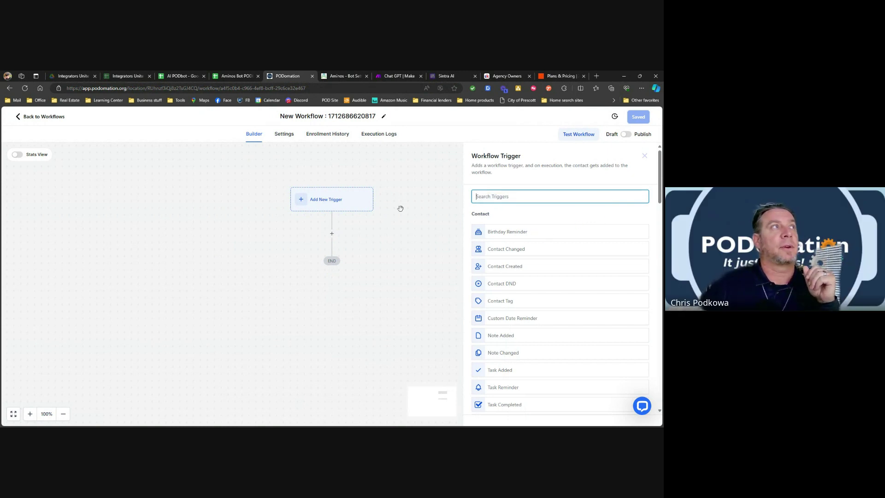
{"action": "scroll", "coordinate": [531, 243], "scroll_direction": "down", "scroll_amount": 5}
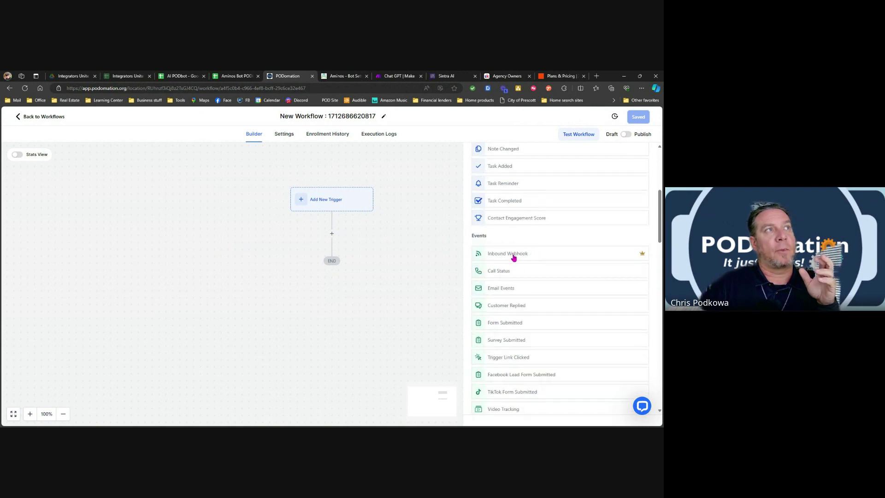
{"action": "left_click", "coordinate": [514, 258]}
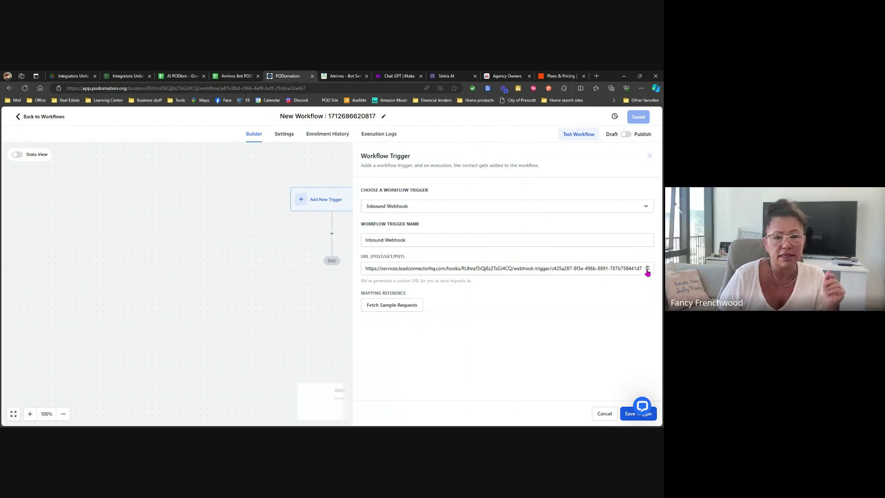
{"action": "left_click", "coordinate": [604, 414]}
{"action": "left_click", "coordinate": [406, 291]}
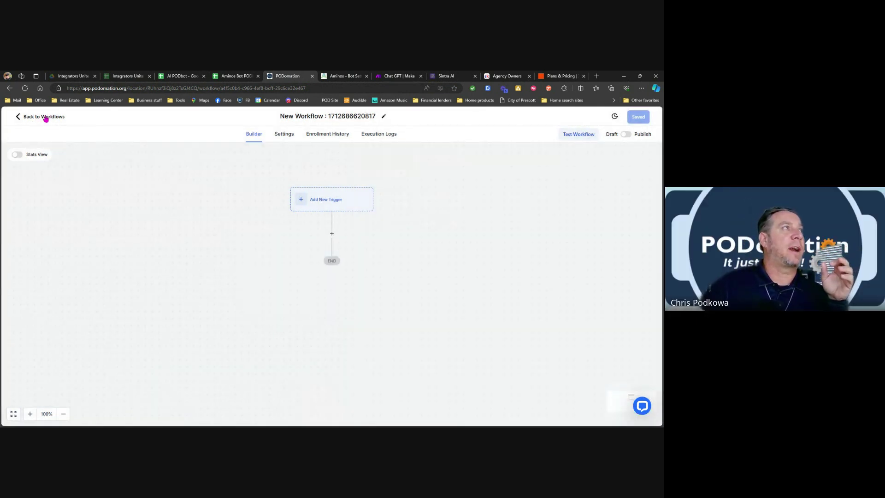
{"action": "left_click", "coordinate": [317, 201]}
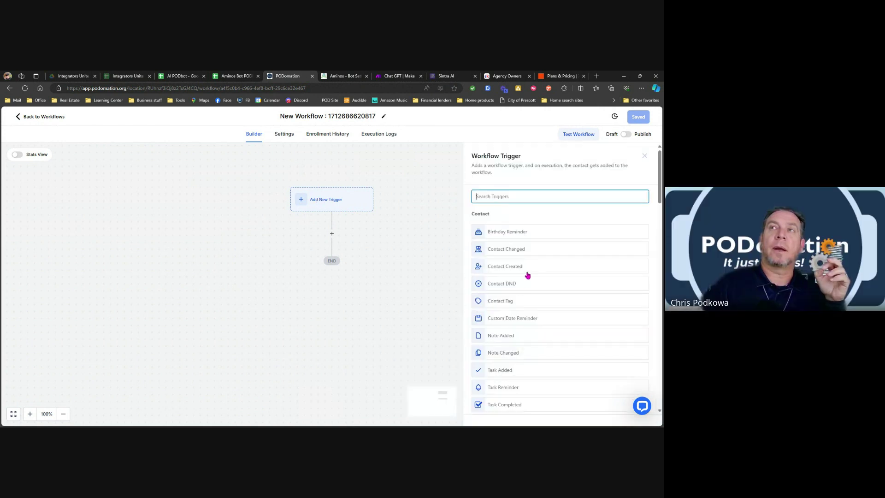
{"action": "left_click", "coordinate": [58, 118]}
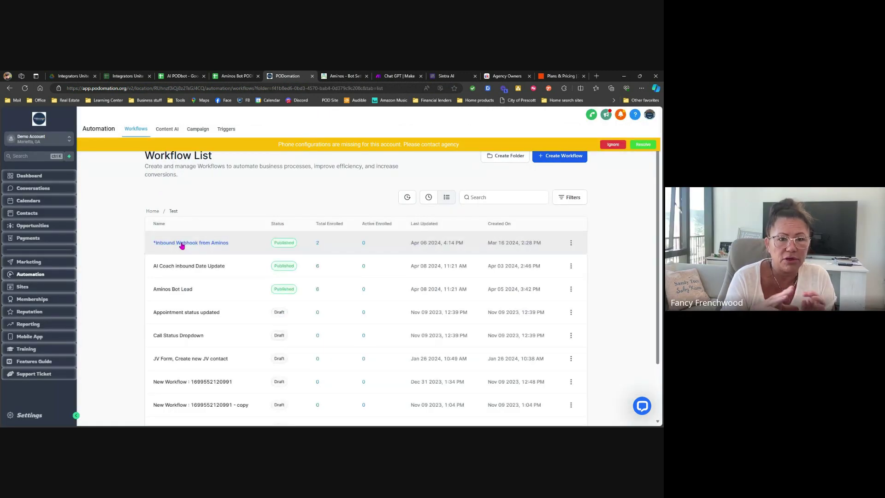
Reopen the Inbound Webhook from Aminos workflow and view its Create Contact field mapping.
{"action": "left_click", "coordinate": [182, 243]}
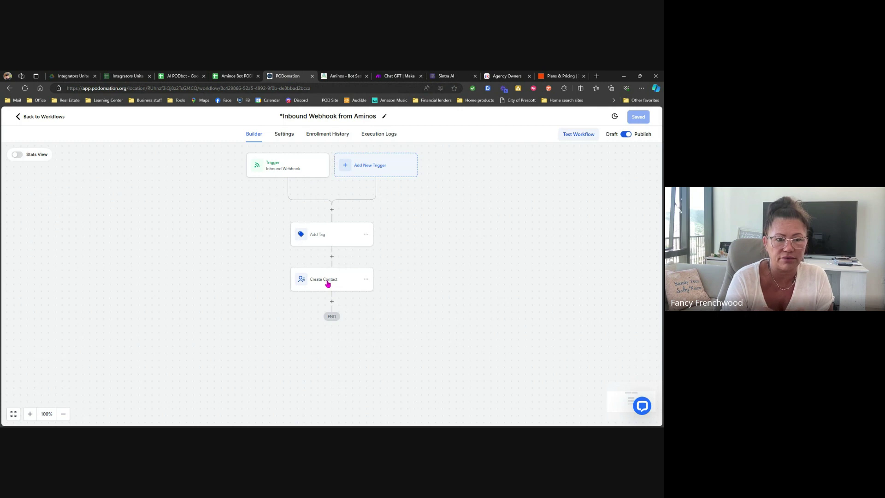
{"action": "left_click", "coordinate": [328, 283]}
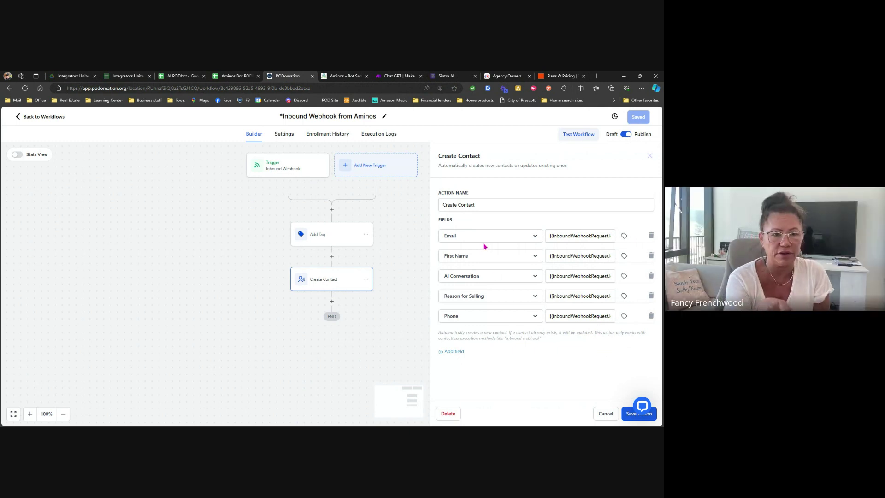
Add a field row and browse the contact fields, then remove it and check Phone's choices.
{"action": "left_click", "coordinate": [457, 351]}
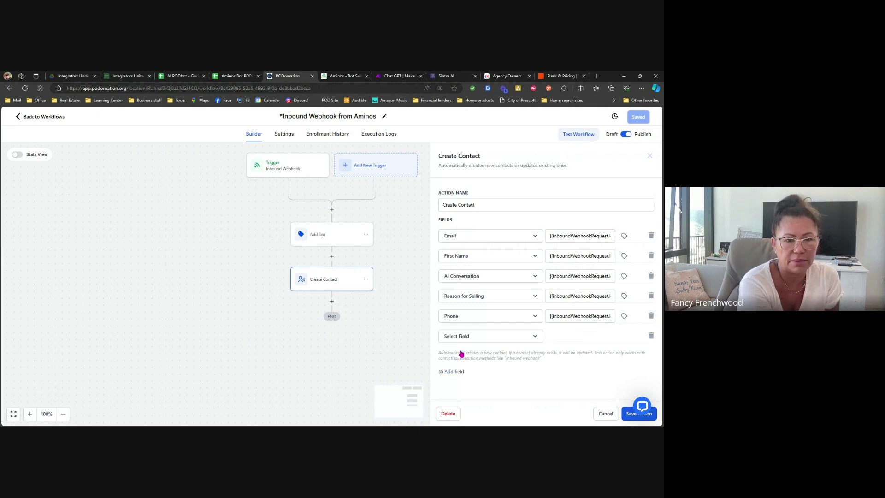
{"action": "left_click", "coordinate": [528, 339]}
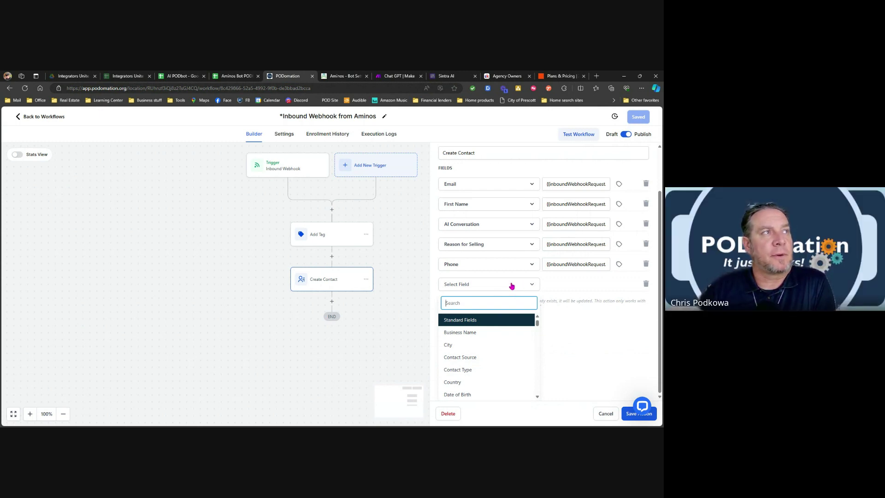
{"action": "scroll", "coordinate": [483, 325], "scroll_direction": "down", "scroll_amount": 5}
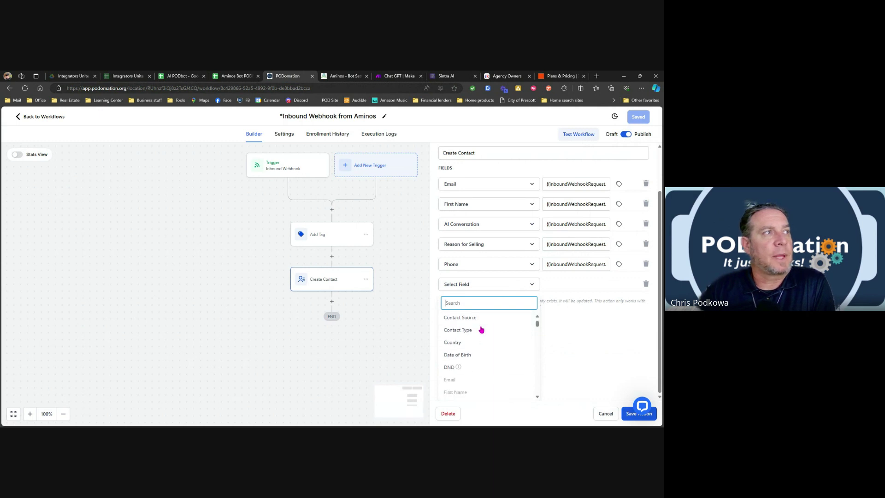
{"action": "scroll", "coordinate": [482, 328], "scroll_direction": "up", "scroll_amount": 5}
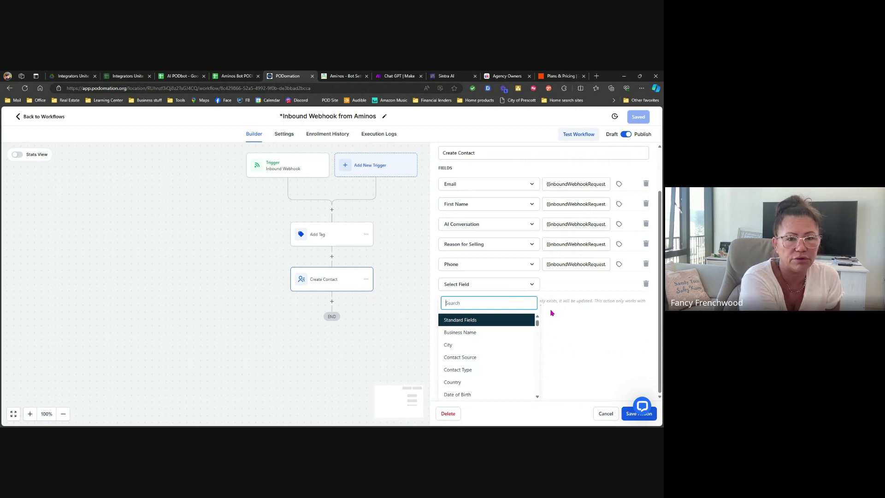
{"action": "left_click", "coordinate": [646, 284]}
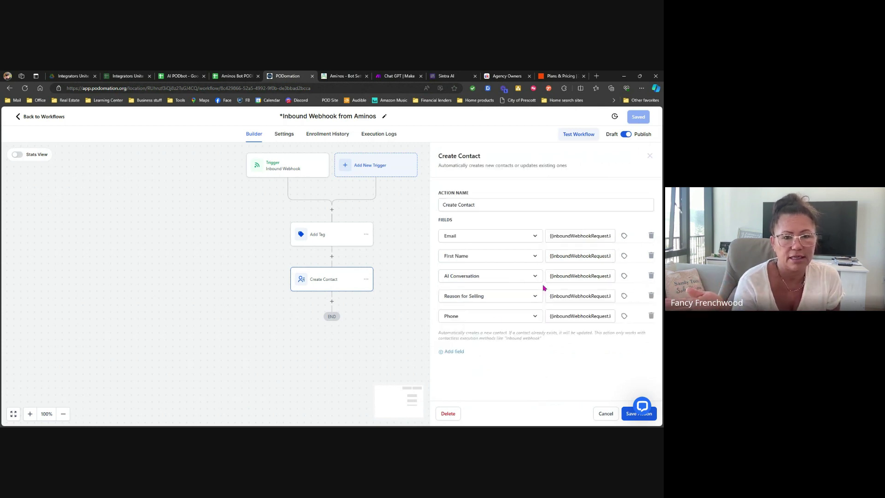
{"action": "left_click", "coordinate": [495, 318]}
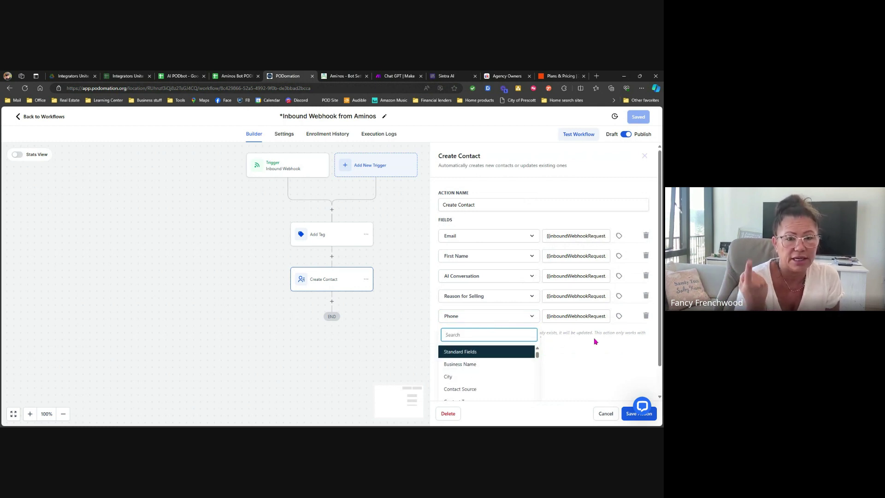
{"action": "left_click", "coordinate": [506, 298]}
{"action": "left_click", "coordinate": [592, 366]}
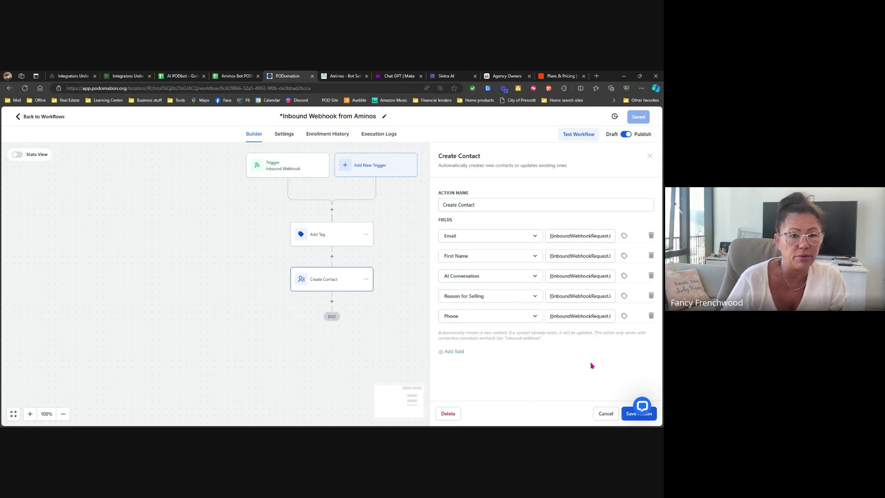
Add an empty sixth field row below Phone, leaving its field unselected.
{"action": "left_click", "coordinate": [462, 353]}
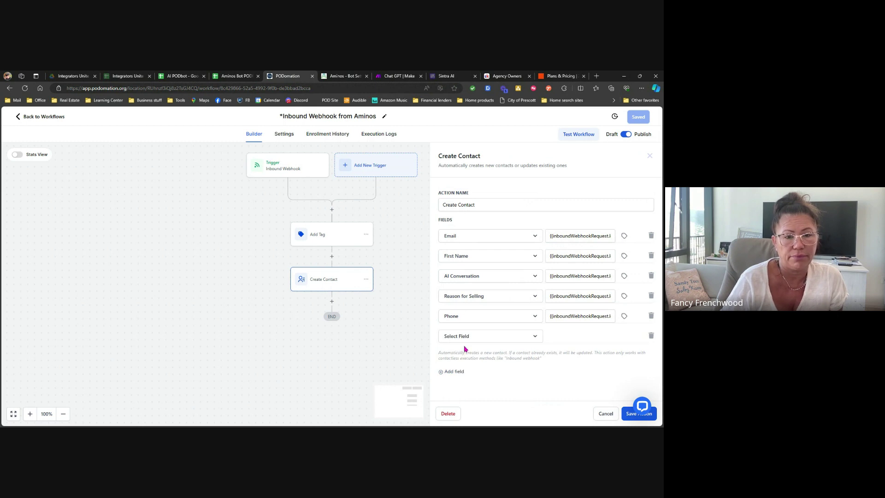
{"action": "left_click", "coordinate": [468, 338]}
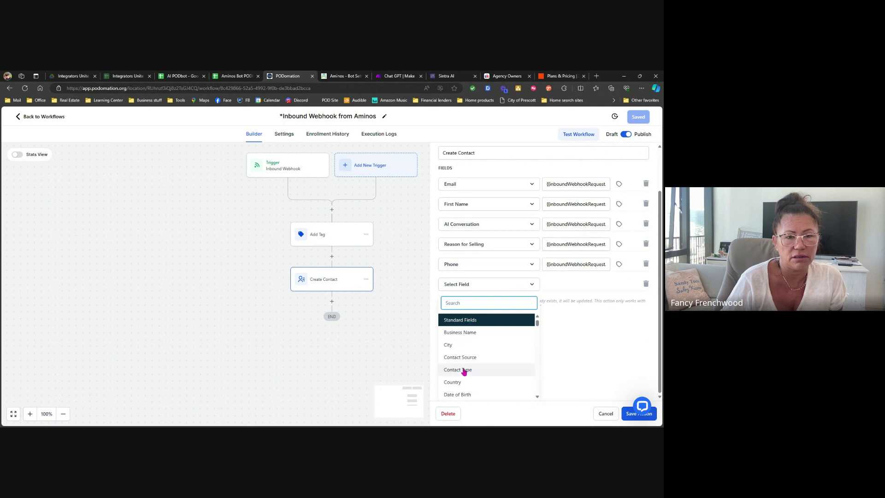
{"action": "left_click", "coordinate": [569, 332]}
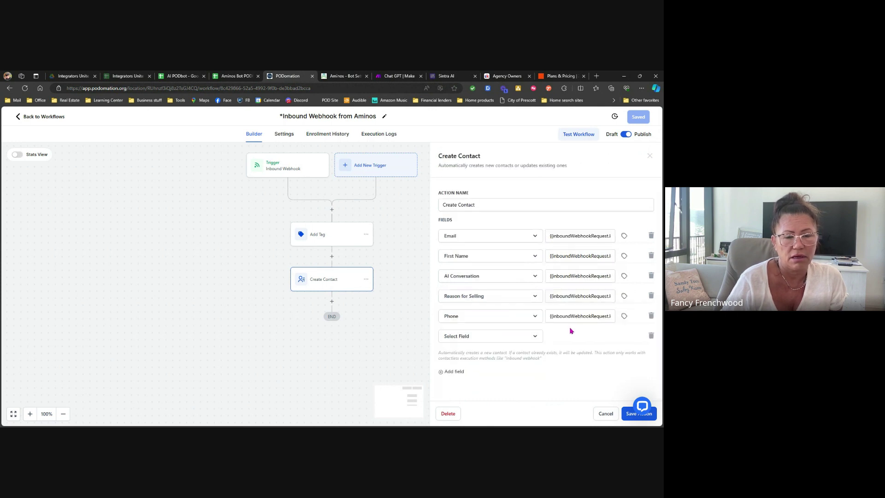
Delete the empty and old Phone mapping rows and add a new Phone field row.
{"action": "left_click", "coordinate": [650, 337]}
{"action": "left_click", "coordinate": [651, 317]}
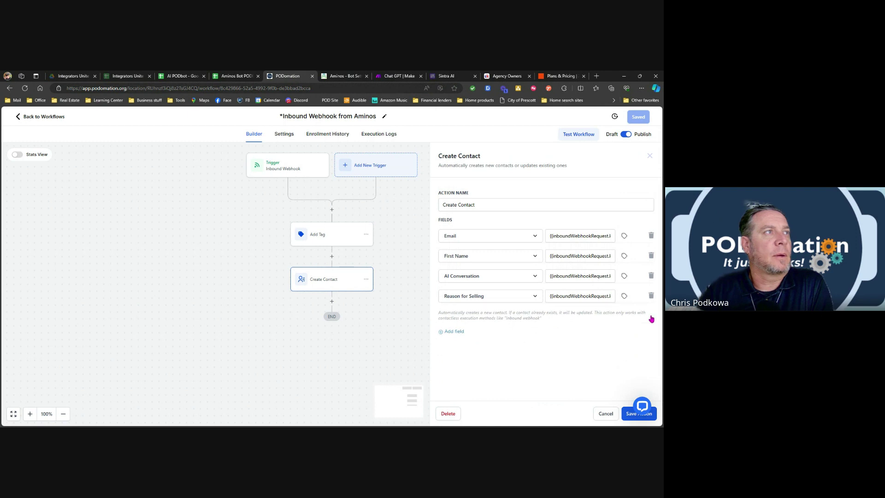
{"action": "left_click", "coordinate": [454, 332]}
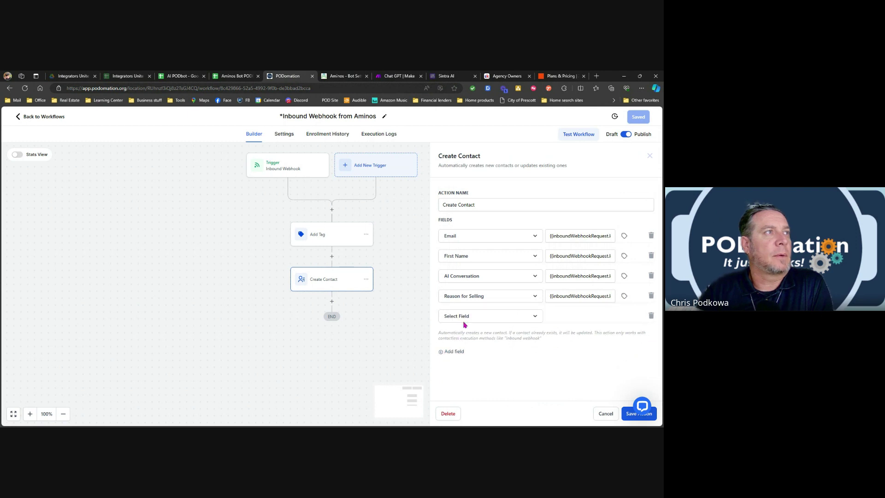
{"action": "left_click", "coordinate": [468, 316]}
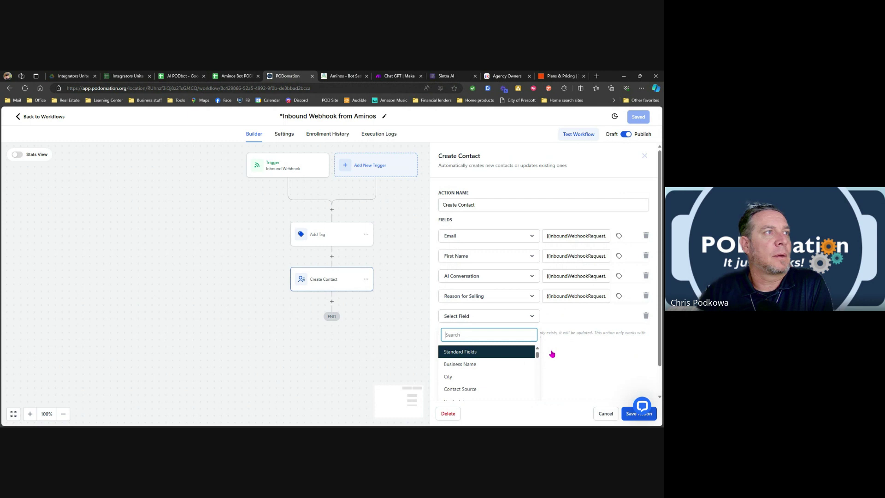
{"action": "scroll", "coordinate": [490, 373], "scroll_direction": "down", "scroll_amount": 3}
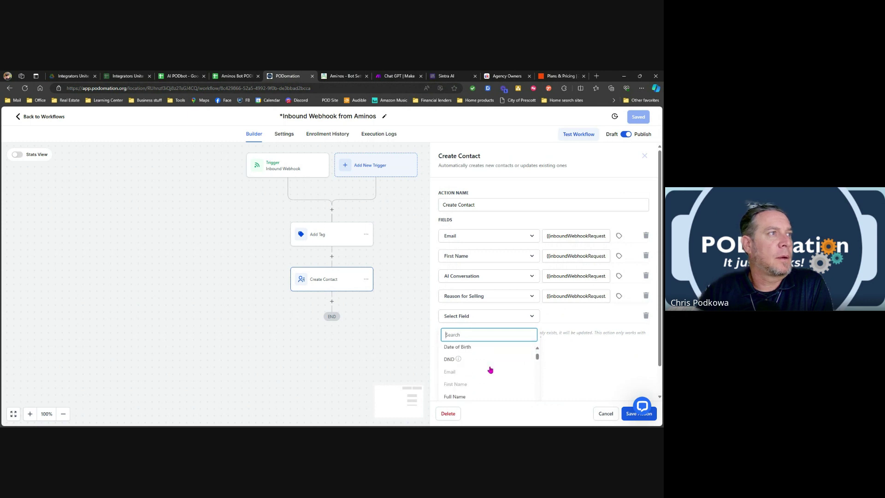
{"action": "scroll", "coordinate": [490, 370], "scroll_direction": "down", "scroll_amount": 1}
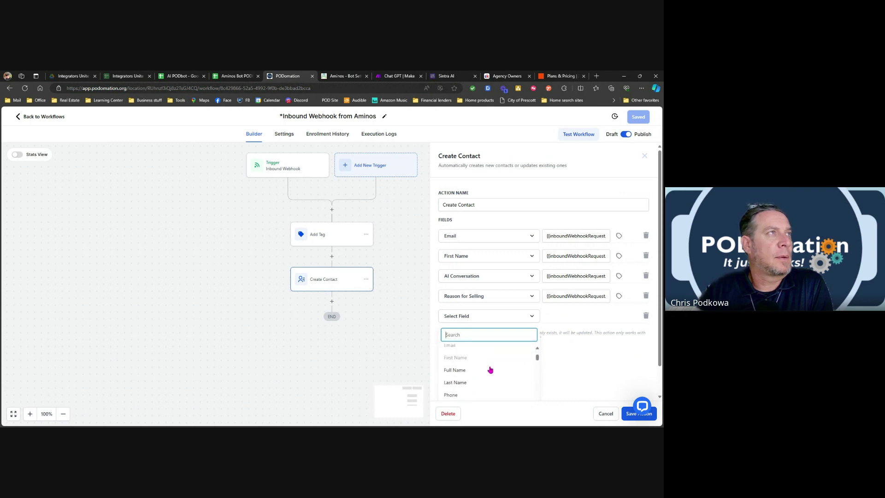
{"action": "scroll", "coordinate": [490, 369], "scroll_direction": "down", "scroll_amount": 3}
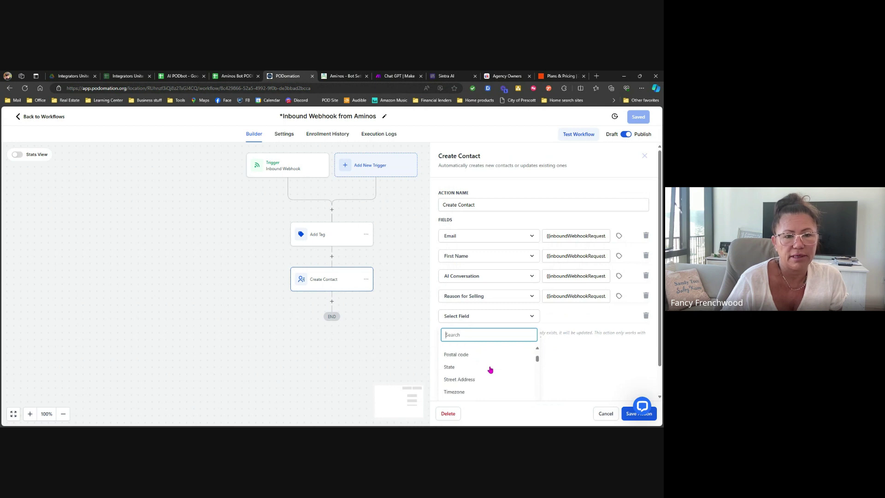
{"action": "scroll", "coordinate": [490, 369], "scroll_direction": "down", "scroll_amount": 1}
{"action": "scroll", "coordinate": [490, 370], "scroll_direction": "up", "scroll_amount": 1}
{"action": "scroll", "coordinate": [490, 369], "scroll_direction": "up", "scroll_amount": 2}
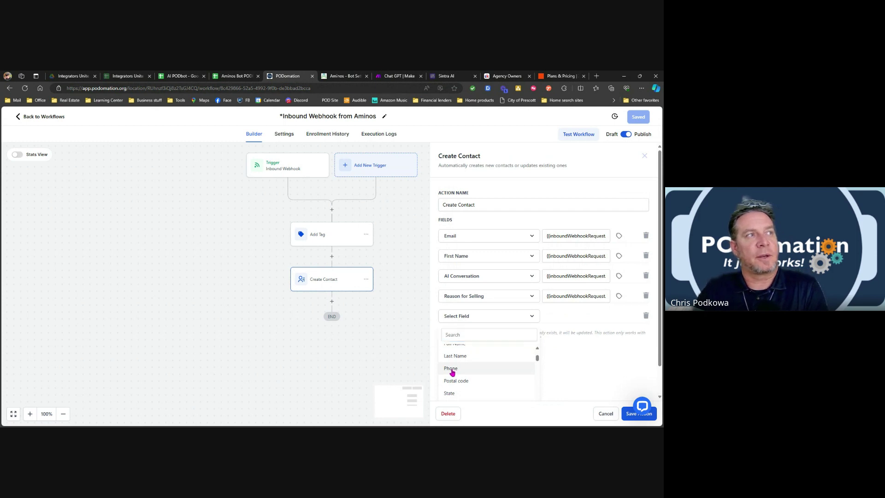
{"action": "left_click", "coordinate": [450, 369]}
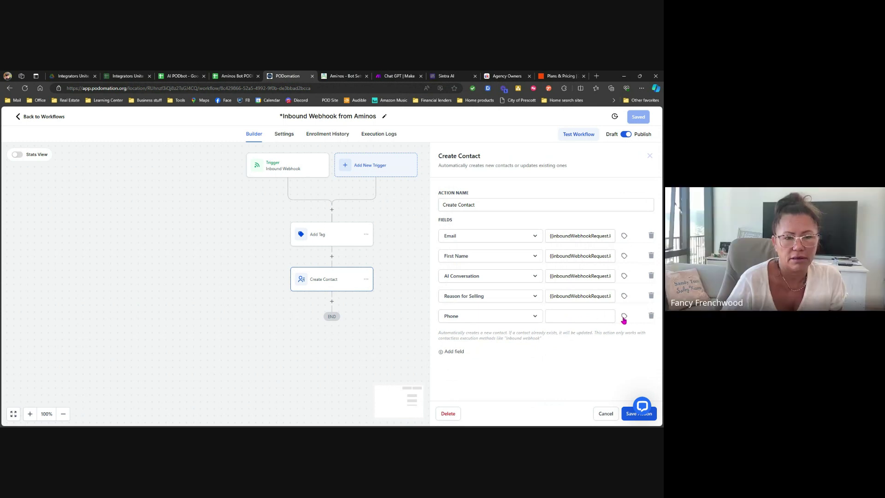
Map the Phone field to the Inbound Webhook Trigger's Lead > Data > Phone value.
{"action": "left_click", "coordinate": [624, 317]}
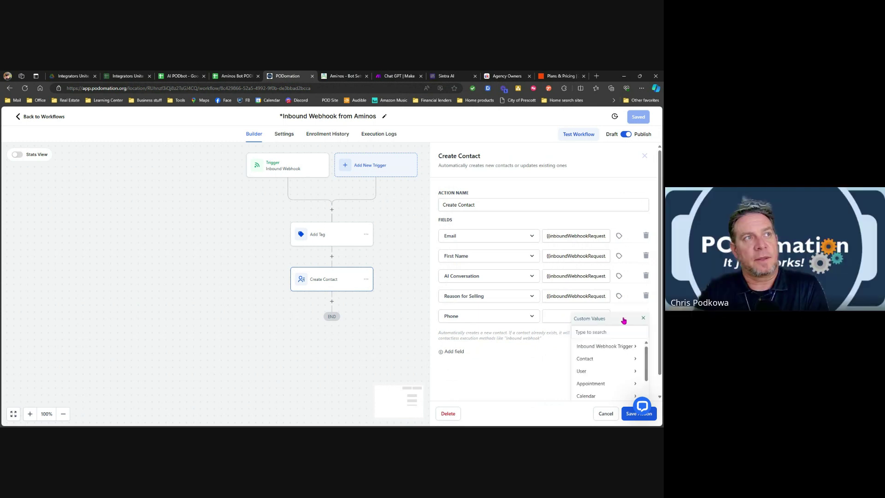
{"action": "left_click", "coordinate": [597, 349]}
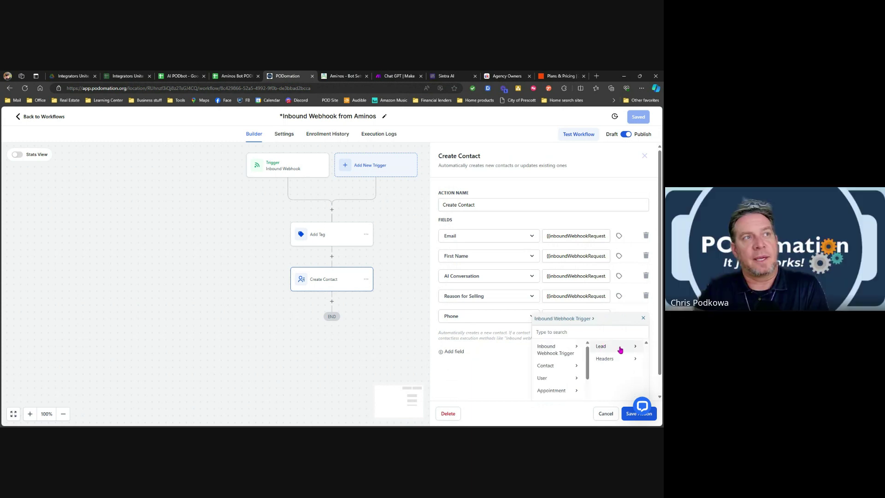
{"action": "left_click", "coordinate": [623, 348]}
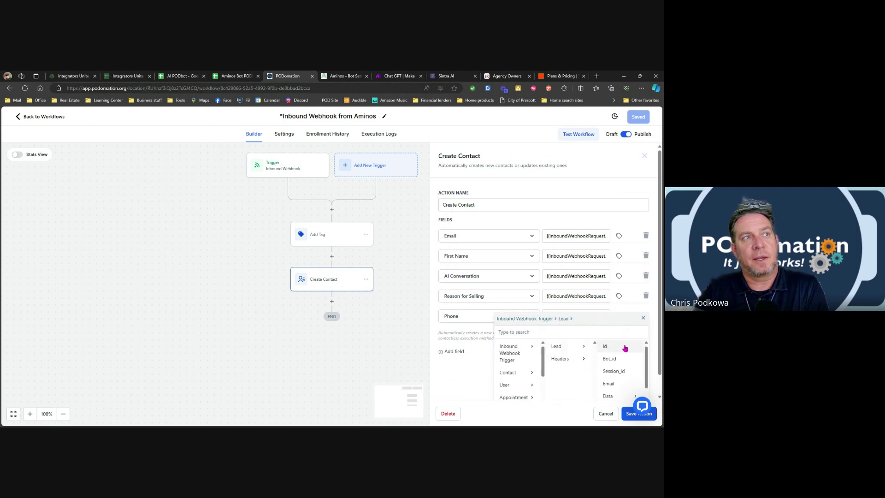
{"action": "scroll", "coordinate": [616, 354], "scroll_direction": "down", "scroll_amount": 2}
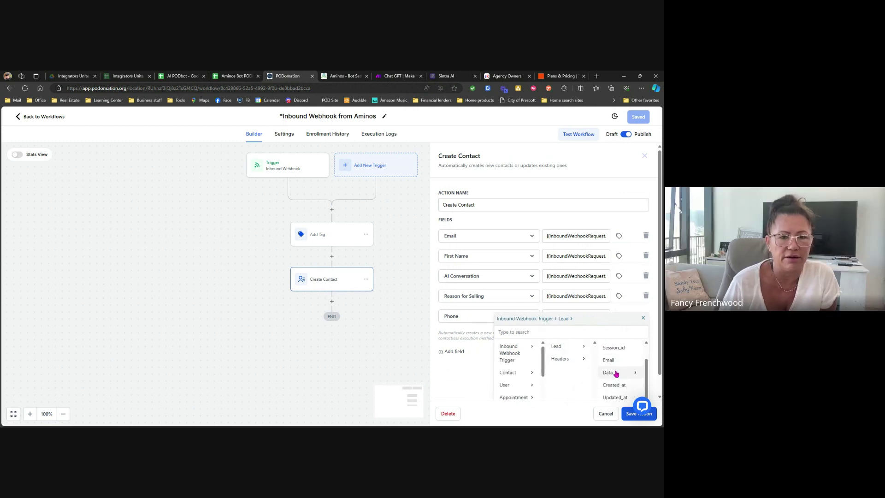
{"action": "left_click", "coordinate": [616, 374]}
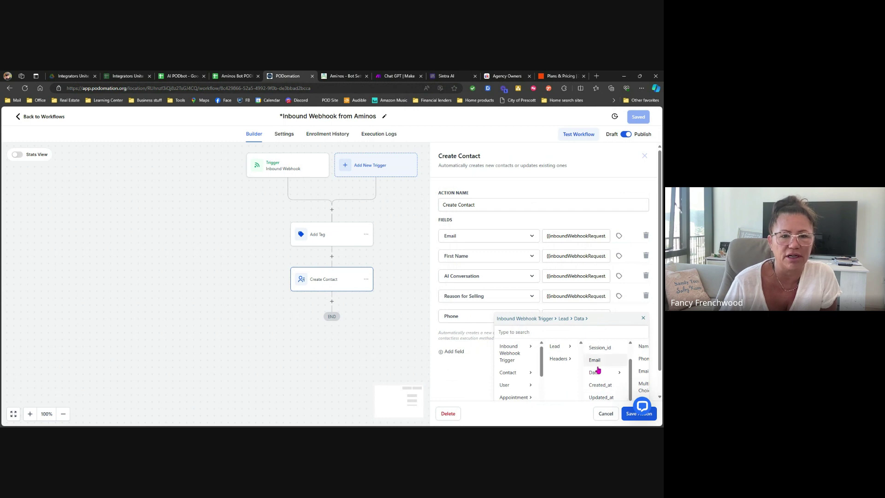
{"action": "scroll", "coordinate": [644, 356], "scroll_direction": "down", "scroll_amount": 1}
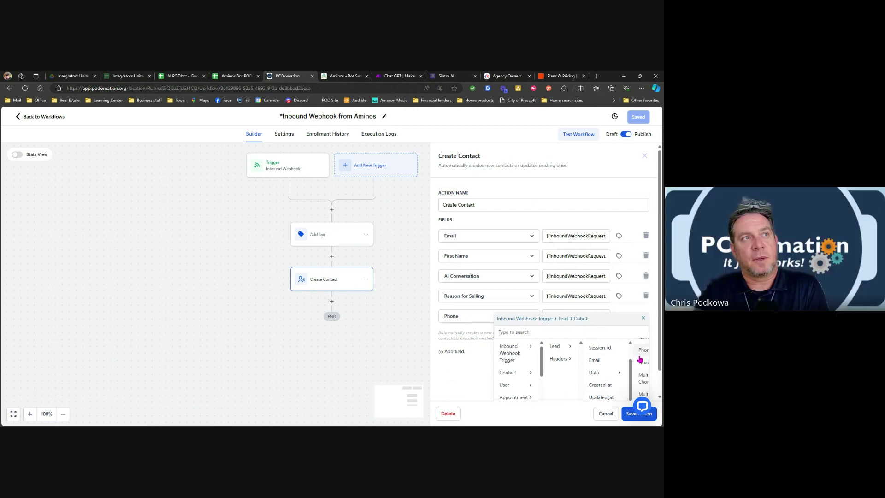
{"action": "left_click", "coordinate": [644, 350]}
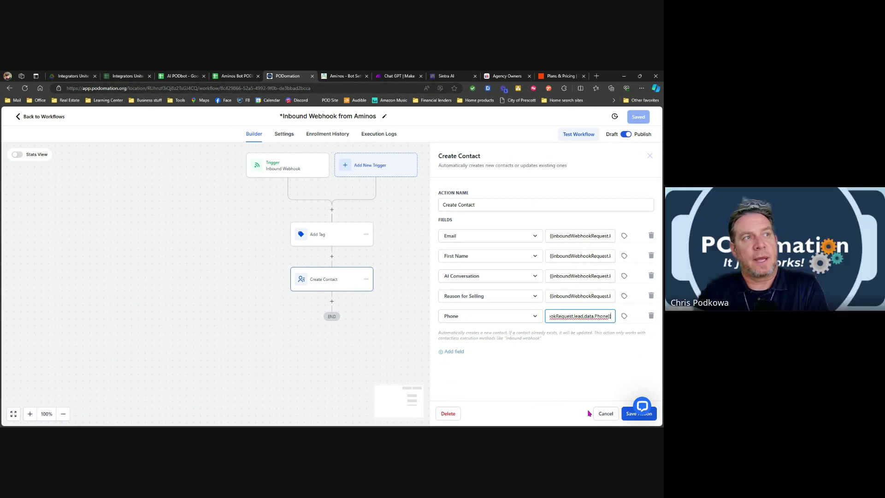
Add another field row below Phone and set it to City.
{"action": "left_click", "coordinate": [448, 352]}
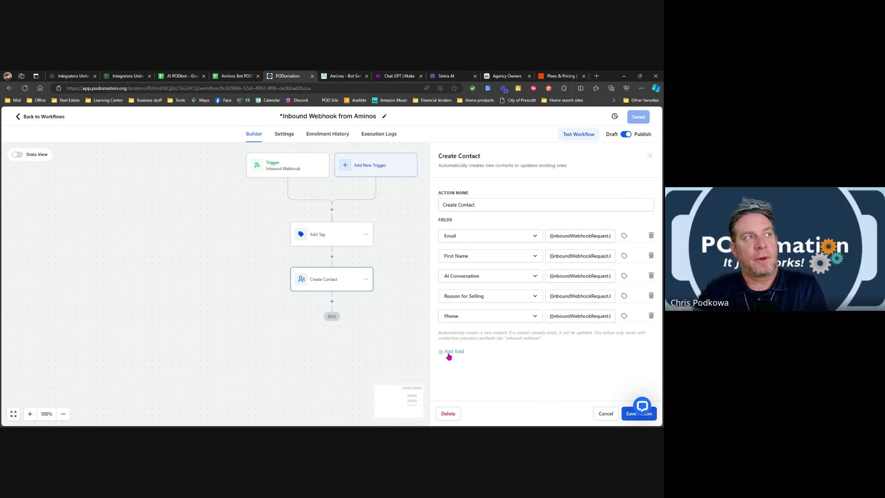
{"action": "left_click", "coordinate": [480, 339]}
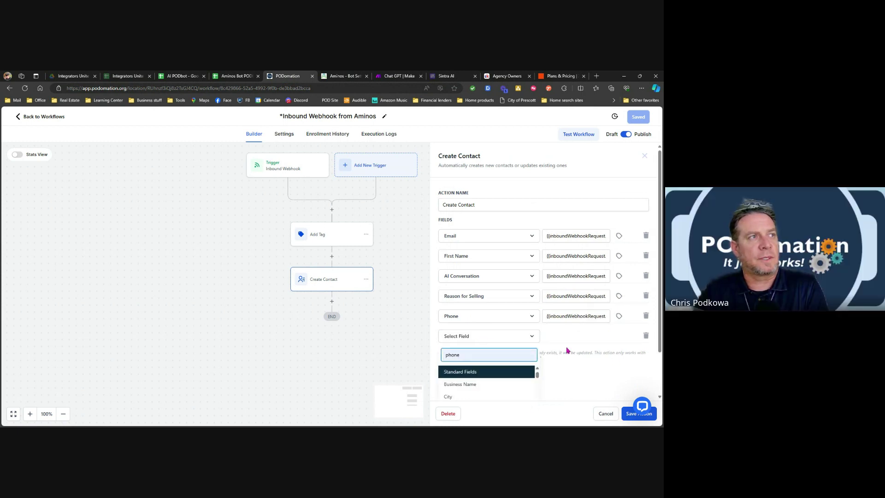
{"action": "scroll", "coordinate": [523, 375], "scroll_direction": "down", "scroll_amount": 5}
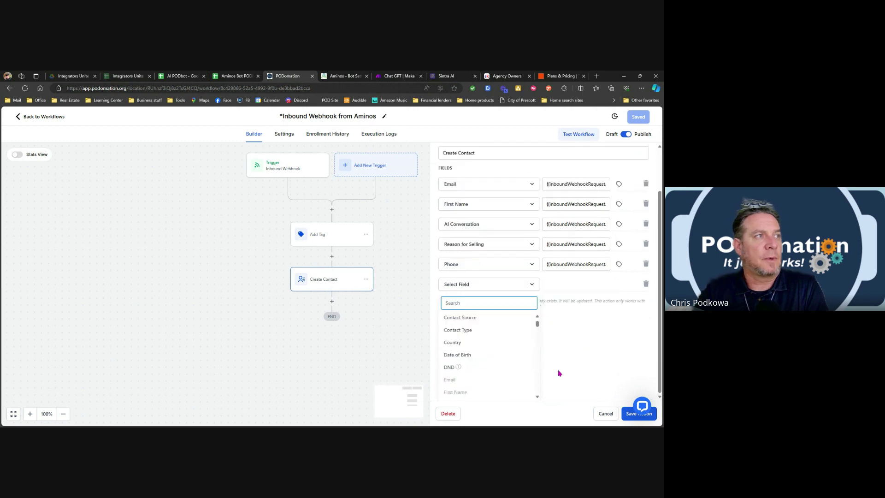
{"action": "scroll", "coordinate": [493, 375], "scroll_direction": "up", "scroll_amount": 3}
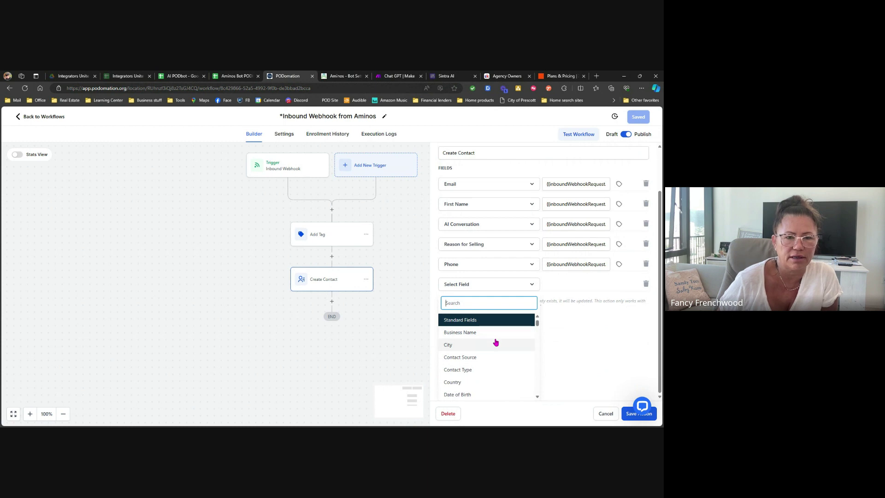
{"action": "left_click", "coordinate": [464, 346]}
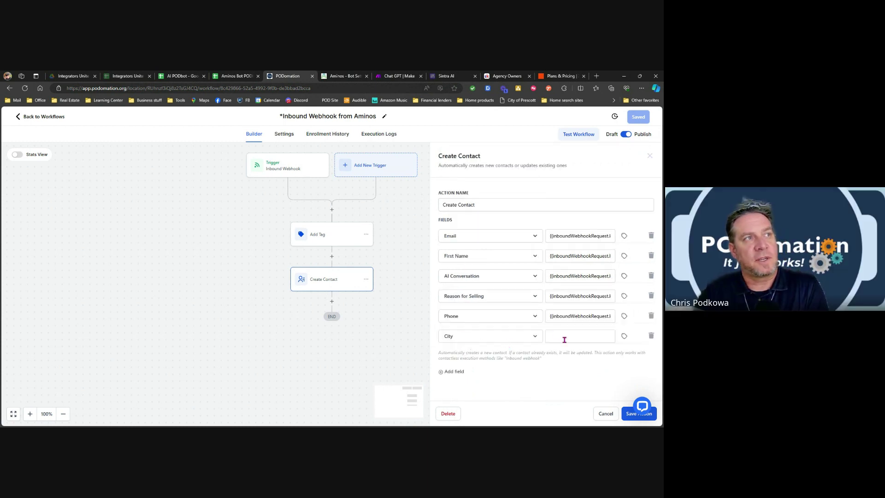
Fill City with the webhook's Lead > Data > Multi Choice 1 value.
{"action": "left_click", "coordinate": [625, 337]}
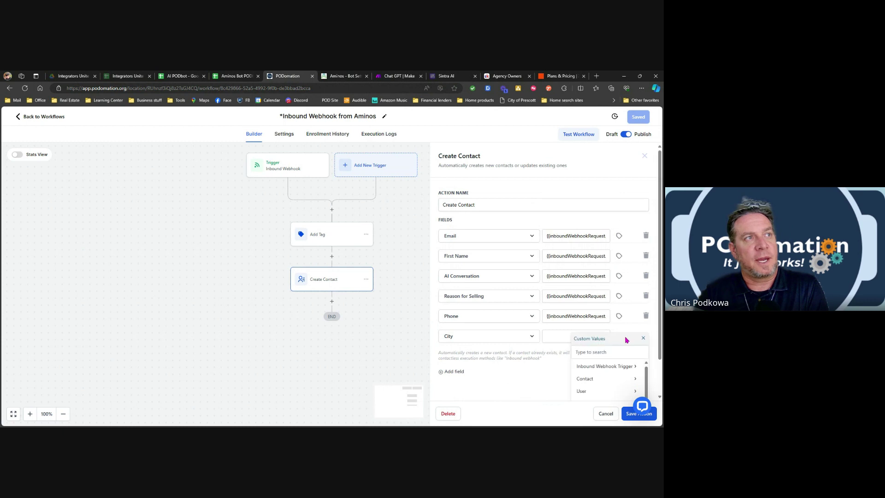
{"action": "left_click", "coordinate": [590, 368]}
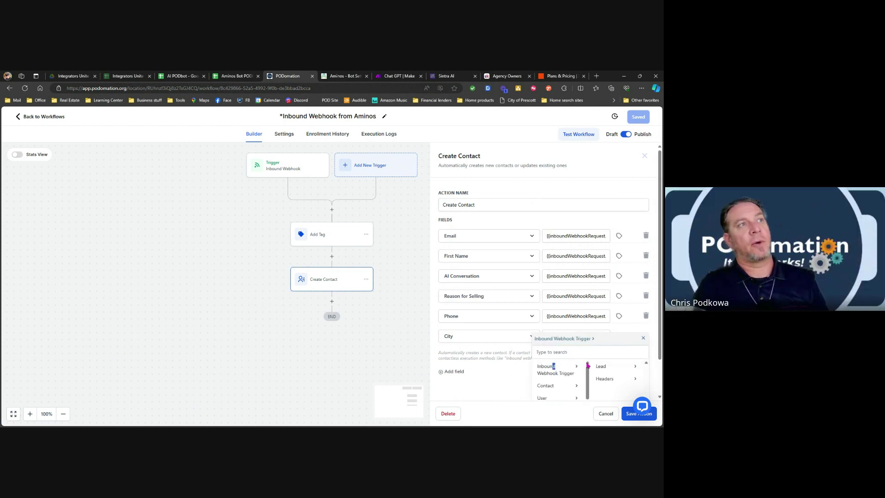
{"action": "scroll", "coordinate": [552, 364], "scroll_direction": "down", "scroll_amount": 1}
{"action": "left_click", "coordinate": [607, 329]}
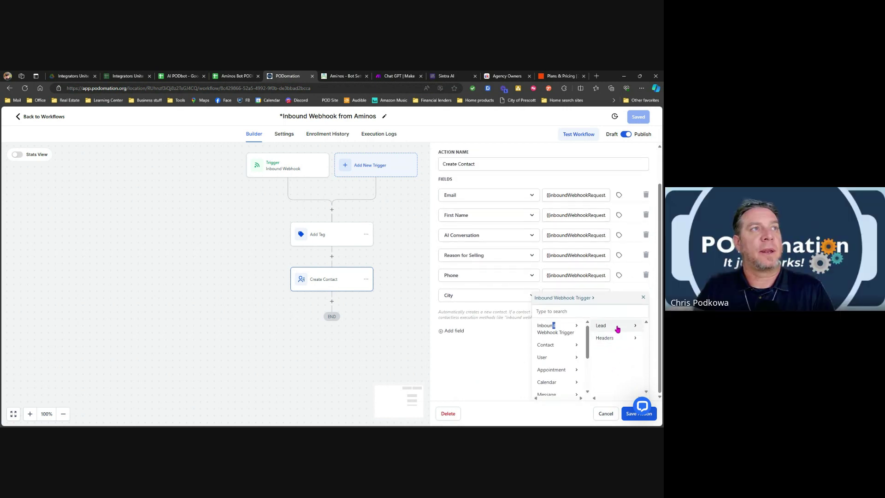
{"action": "scroll", "coordinate": [636, 332], "scroll_direction": "down", "scroll_amount": 1}
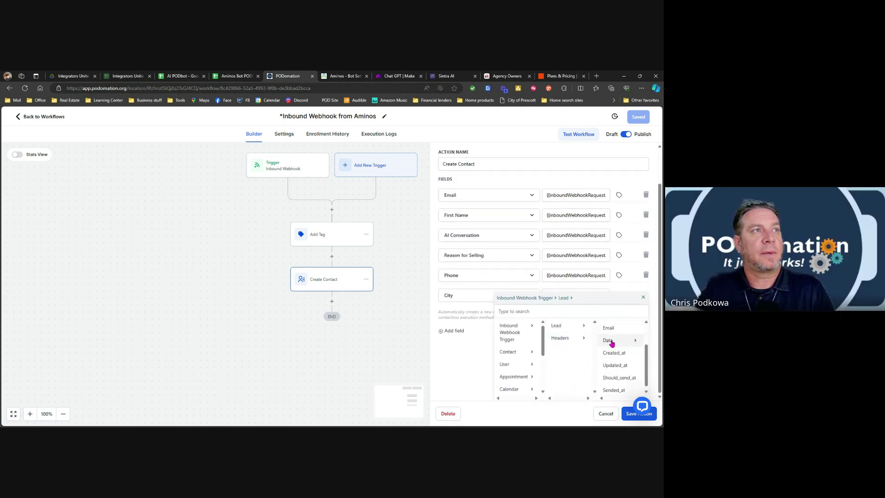
{"action": "left_click", "coordinate": [613, 342]}
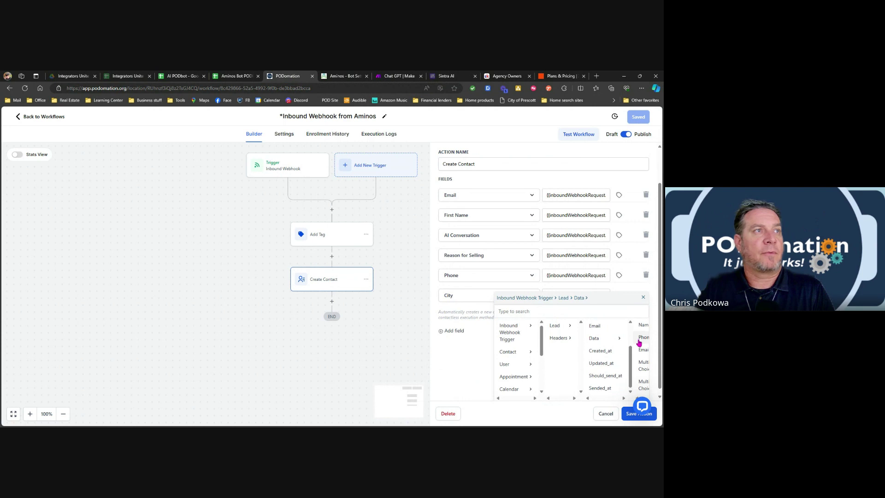
{"action": "scroll", "coordinate": [450, 387], "scroll_direction": "down", "scroll_amount": 1}
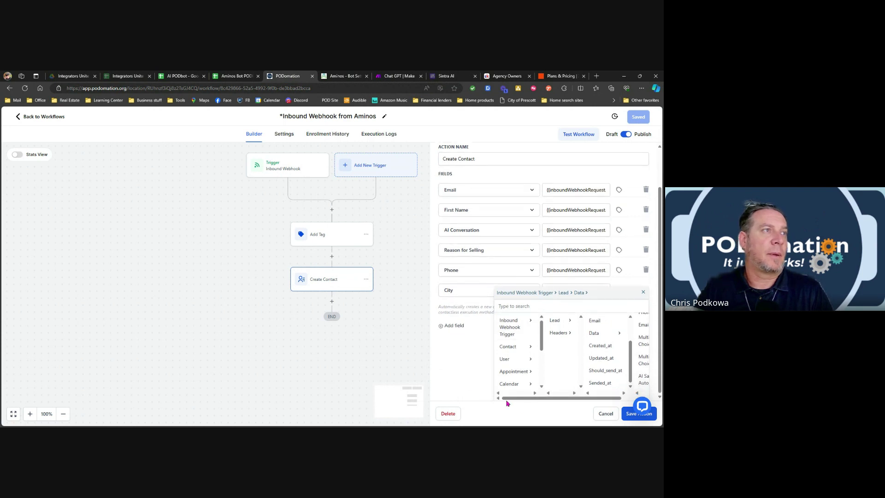
{"action": "left_click_drag", "start_coordinate": [523, 399], "coordinate": [558, 397]}
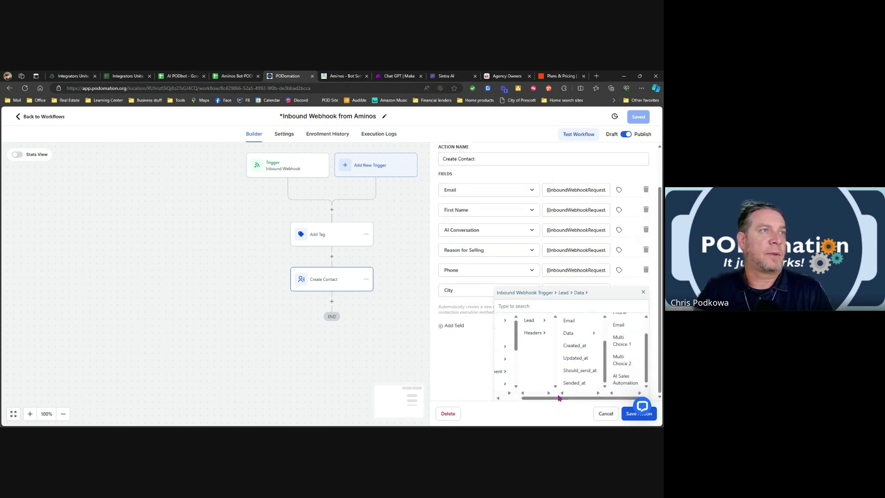
{"action": "scroll", "coordinate": [620, 367], "scroll_direction": "up", "scroll_amount": 1}
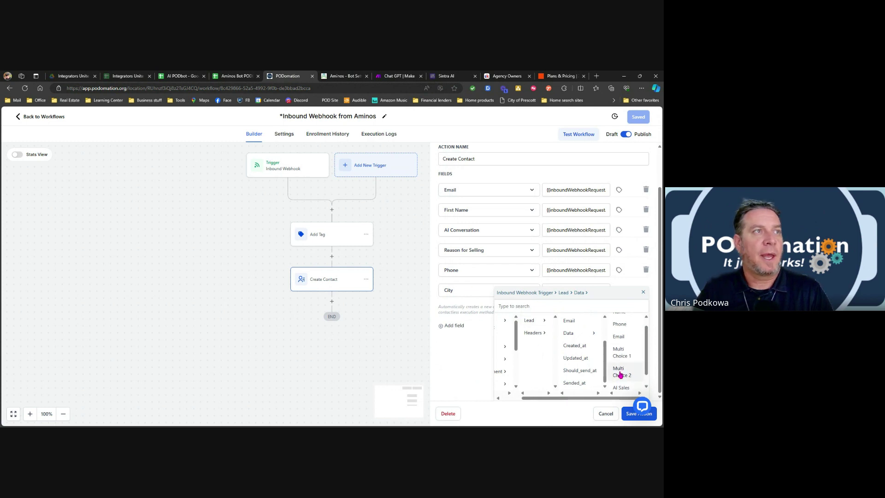
{"action": "scroll", "coordinate": [622, 360], "scroll_direction": "down", "scroll_amount": 1}
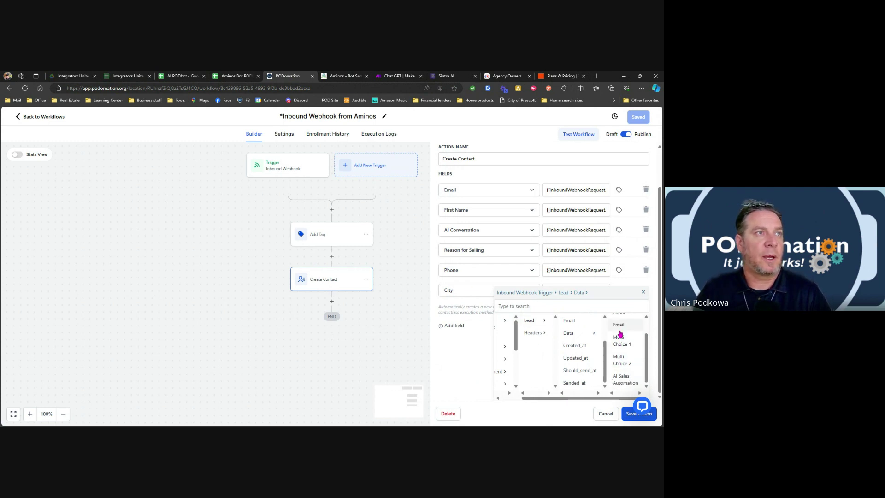
{"action": "left_click", "coordinate": [620, 345]}
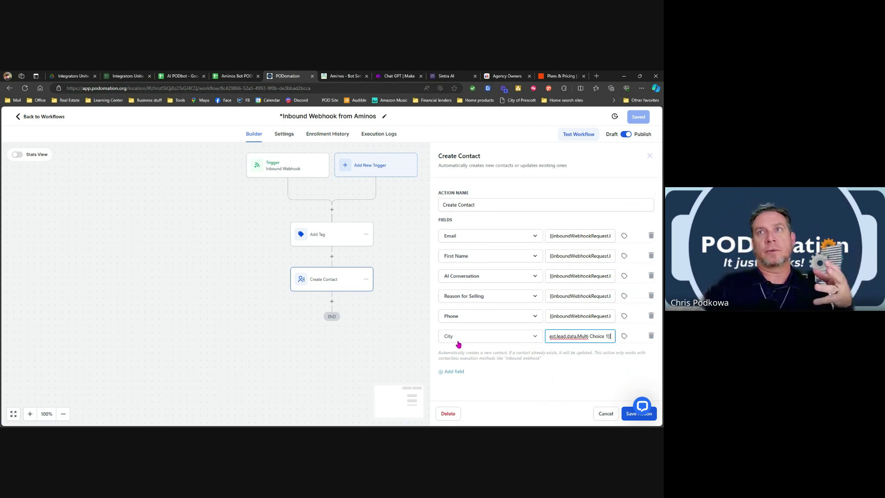
Add a Business Name field and fill it with the webhook's Lead > Data > Multi Choice 2 value.
{"action": "left_click", "coordinate": [460, 373]}
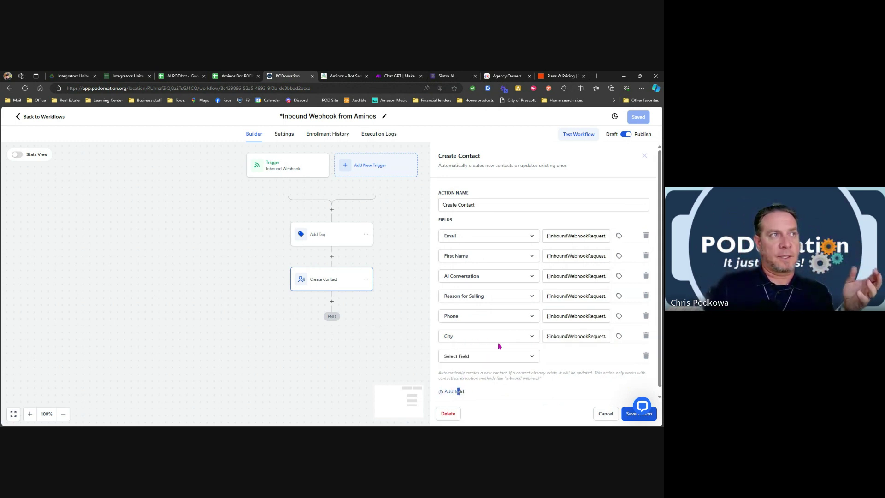
{"action": "left_click", "coordinate": [492, 356]}
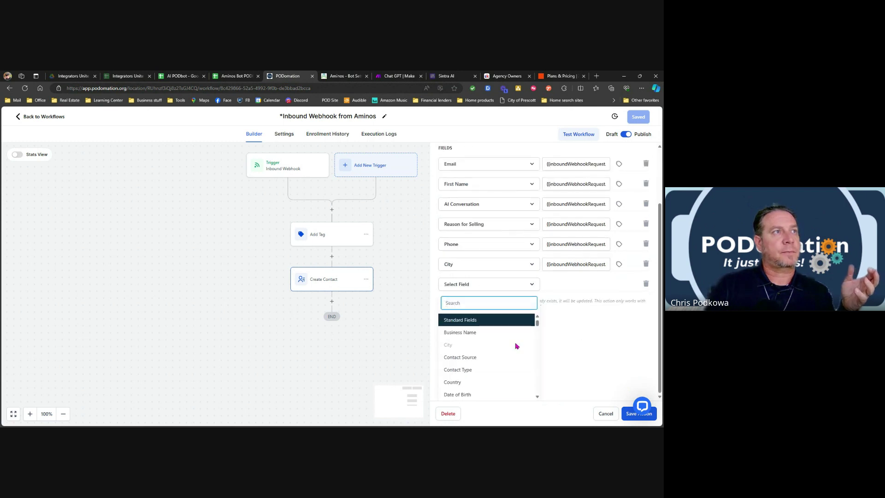
{"action": "left_click", "coordinate": [469, 333]}
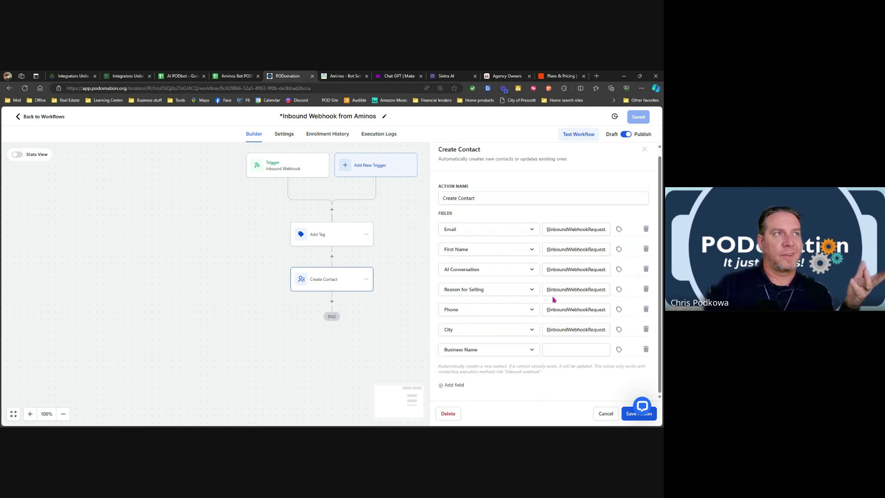
{"action": "left_click", "coordinate": [618, 349]}
{"action": "left_click", "coordinate": [607, 326]}
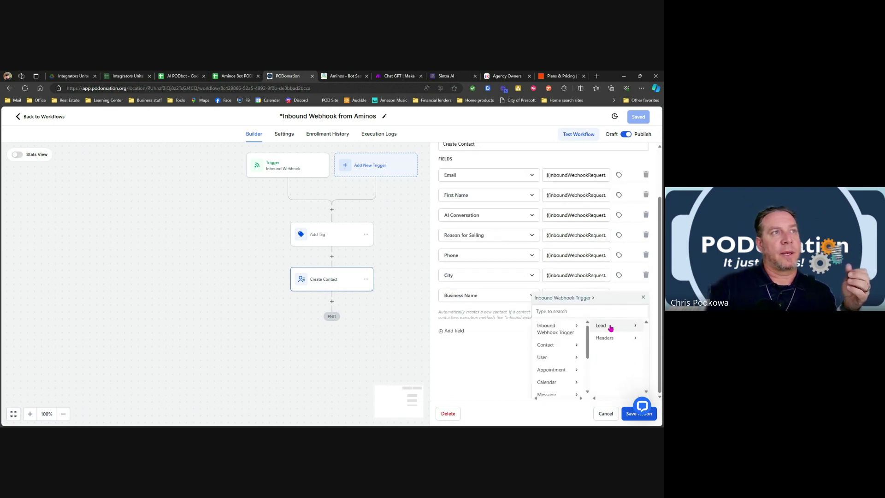
{"action": "left_click", "coordinate": [612, 326]}
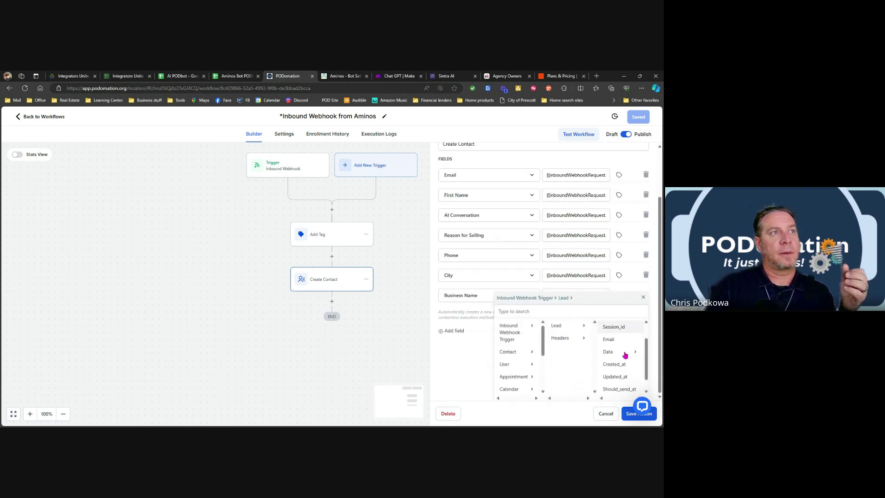
{"action": "left_click", "coordinate": [622, 354]}
{"action": "scroll", "coordinate": [623, 355], "scroll_direction": "down", "scroll_amount": 1}
{"action": "scroll", "coordinate": [466, 383], "scroll_direction": "down", "scroll_amount": 1}
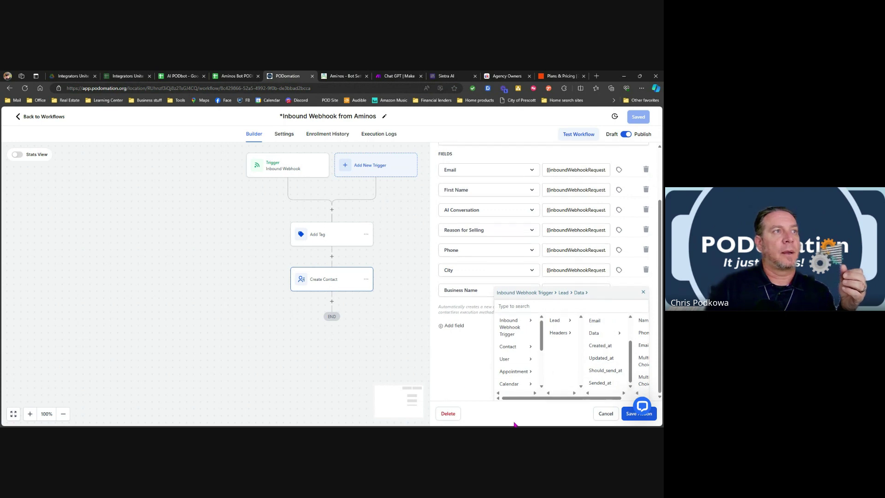
{"action": "left_click_drag", "start_coordinate": [537, 398], "coordinate": [557, 398]}
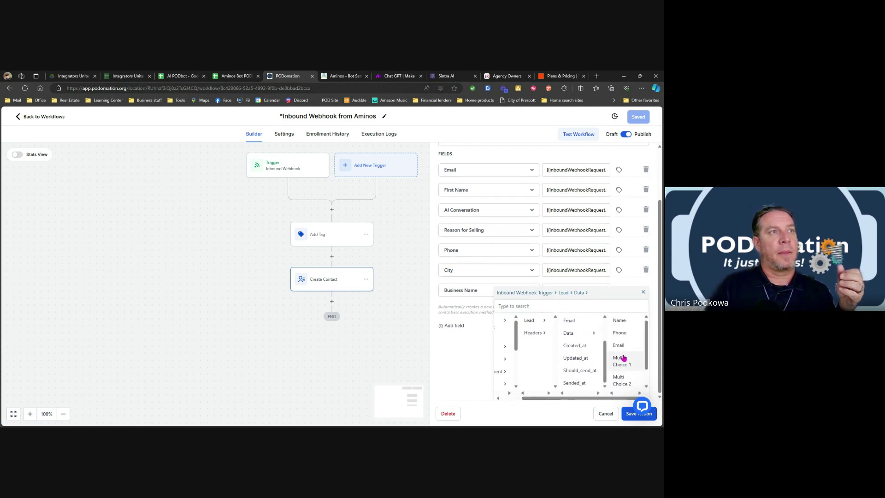
{"action": "left_click", "coordinate": [619, 381]}
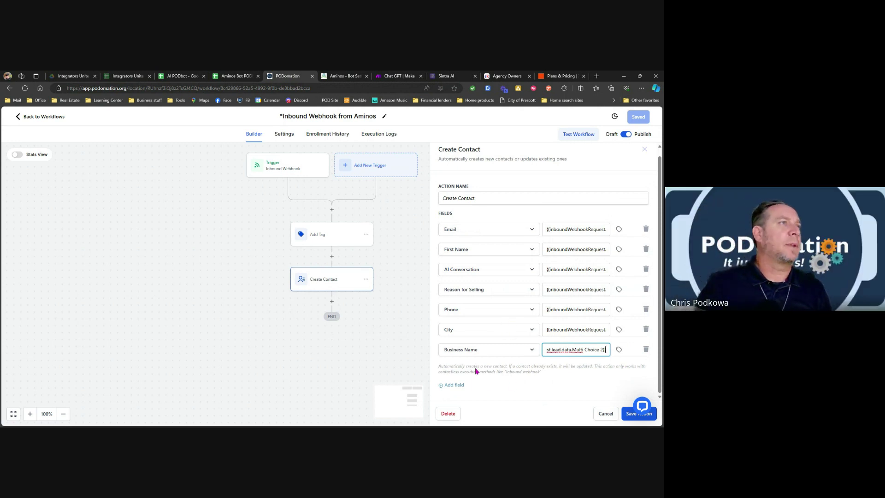
Insert the lead data's AI Sales Automation value into Business Name instead.
{"action": "left_click", "coordinate": [619, 350]}
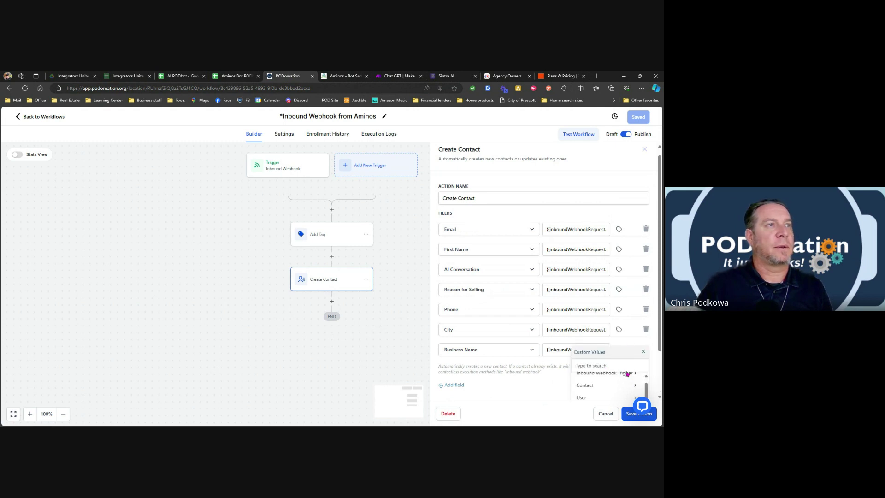
{"action": "scroll", "coordinate": [606, 378], "scroll_direction": "down", "scroll_amount": 5}
{"action": "scroll", "coordinate": [605, 353], "scroll_direction": "up", "scroll_amount": 2}
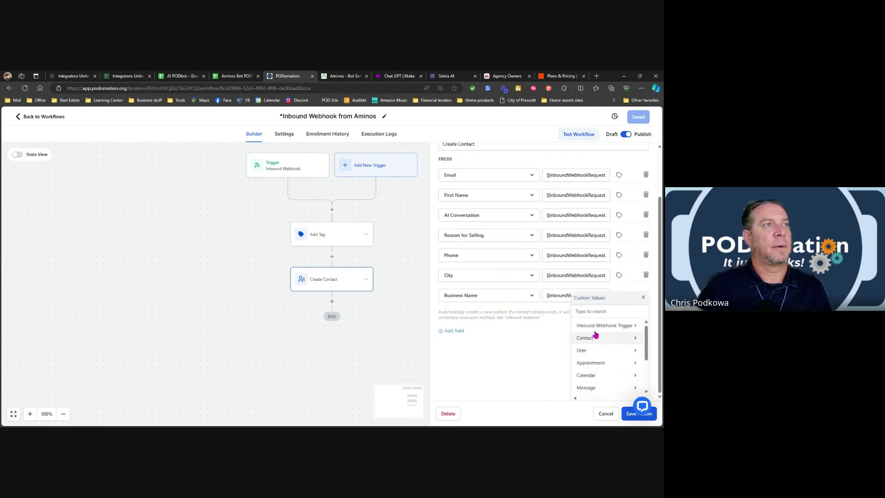
{"action": "left_click", "coordinate": [606, 328]}
{"action": "left_click", "coordinate": [617, 327]}
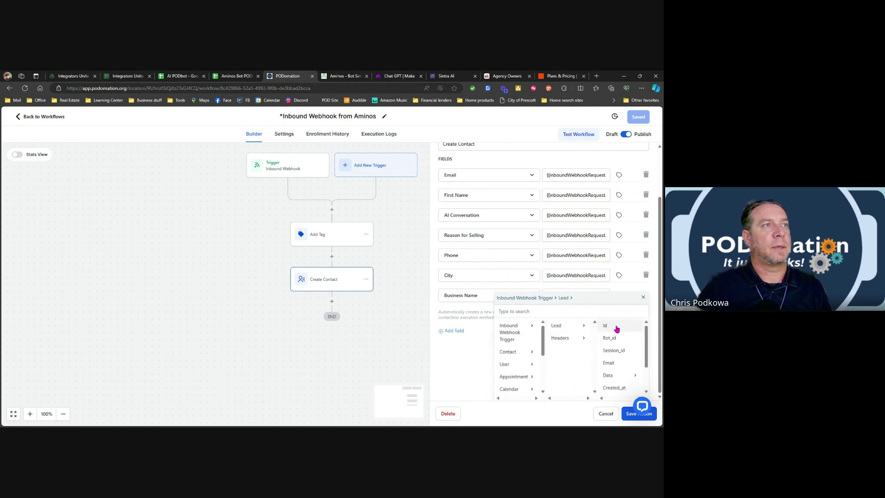
{"action": "scroll", "coordinate": [622, 341], "scroll_direction": "down", "scroll_amount": 3}
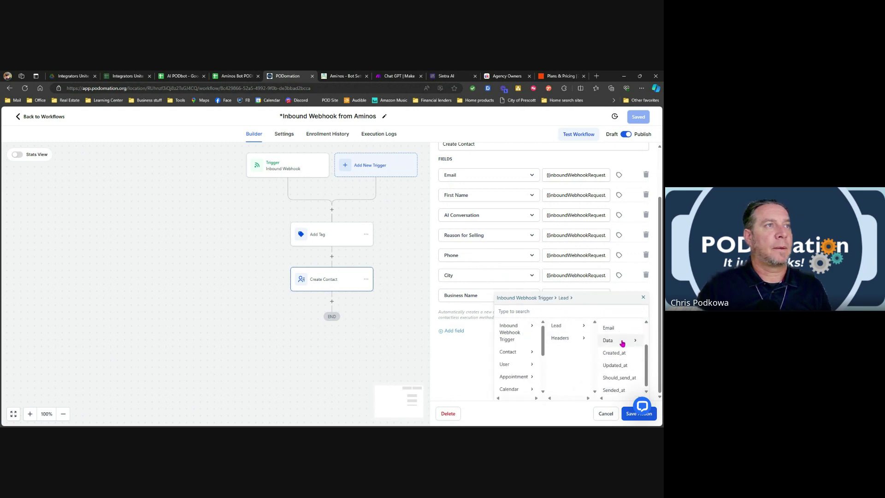
{"action": "left_click", "coordinate": [620, 341]}
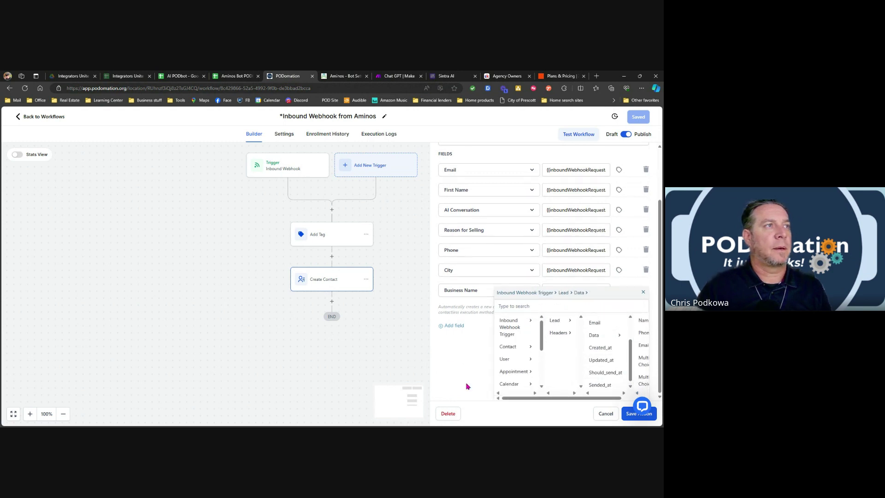
{"action": "left_click_drag", "start_coordinate": [506, 399], "coordinate": [557, 399]}
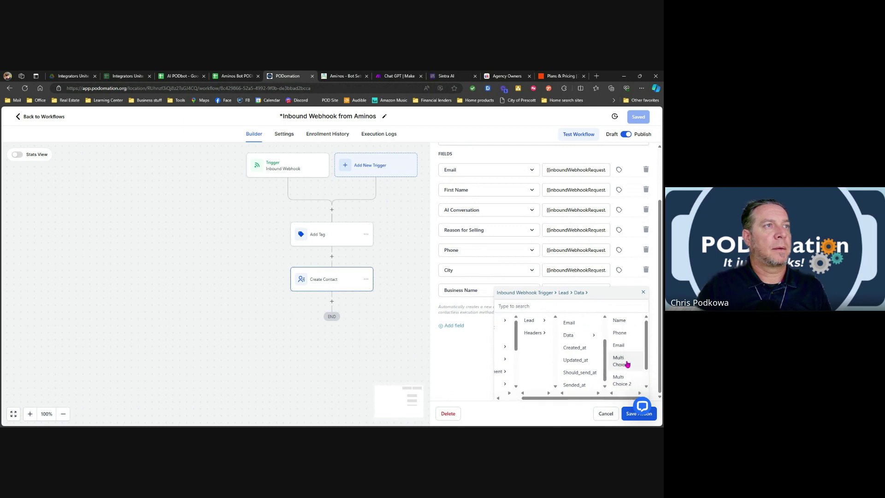
{"action": "scroll", "coordinate": [628, 364], "scroll_direction": "up", "scroll_amount": 2}
{"action": "scroll", "coordinate": [659, 331], "scroll_direction": "down", "scroll_amount": 2}
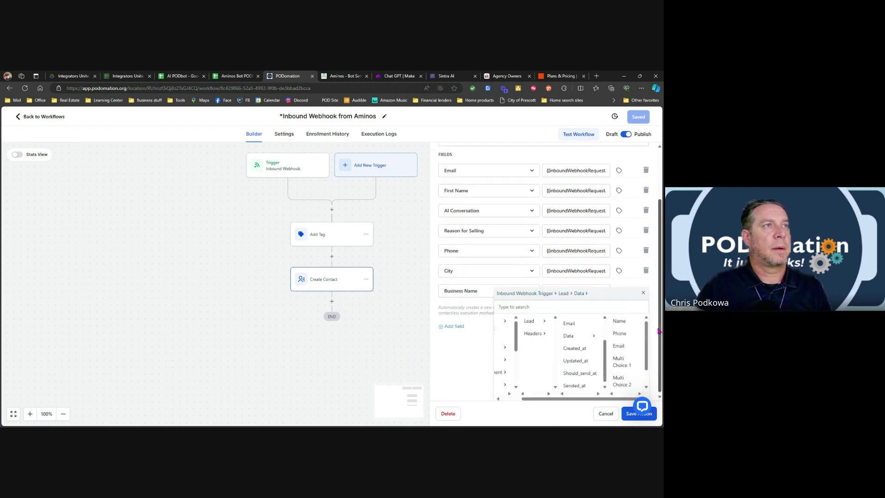
{"action": "scroll", "coordinate": [627, 359], "scroll_direction": "down", "scroll_amount": 2}
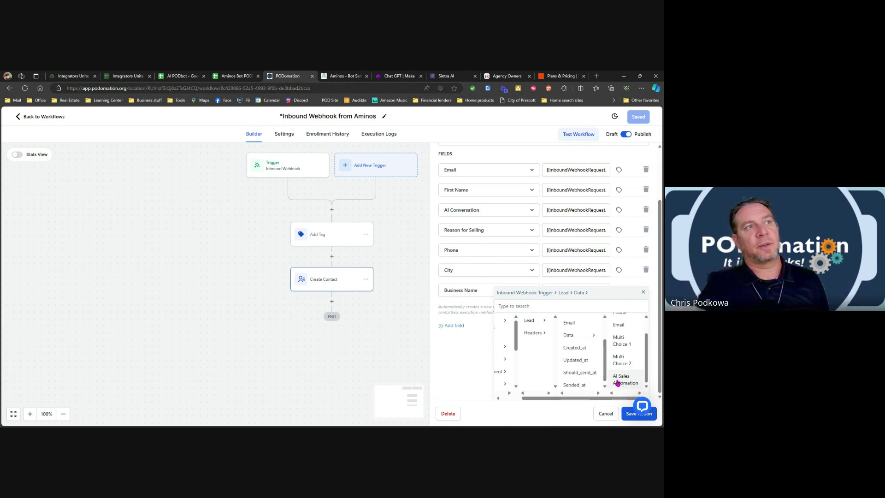
{"action": "left_click", "coordinate": [624, 383]}
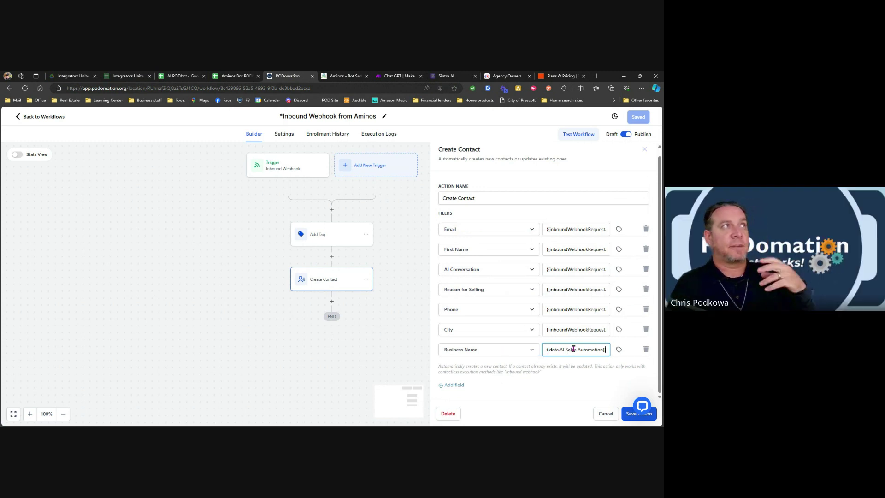
{"action": "left_click", "coordinate": [232, 76]}
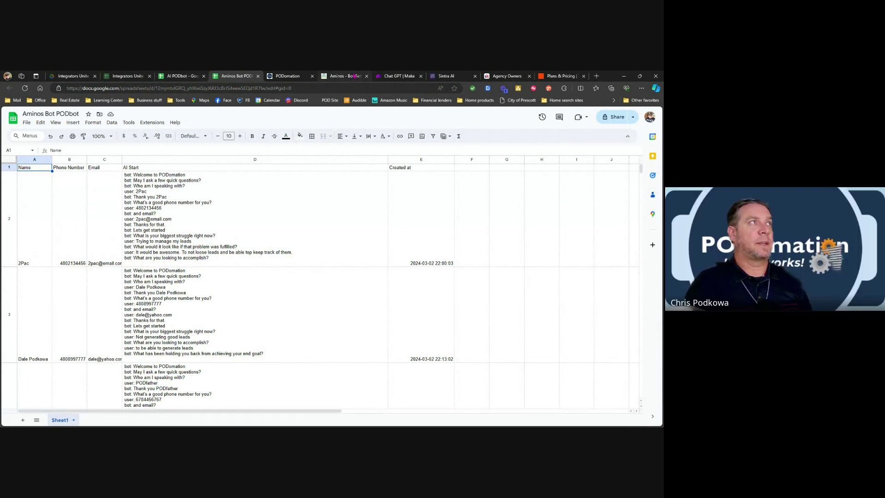
{"action": "left_click", "coordinate": [302, 77]}
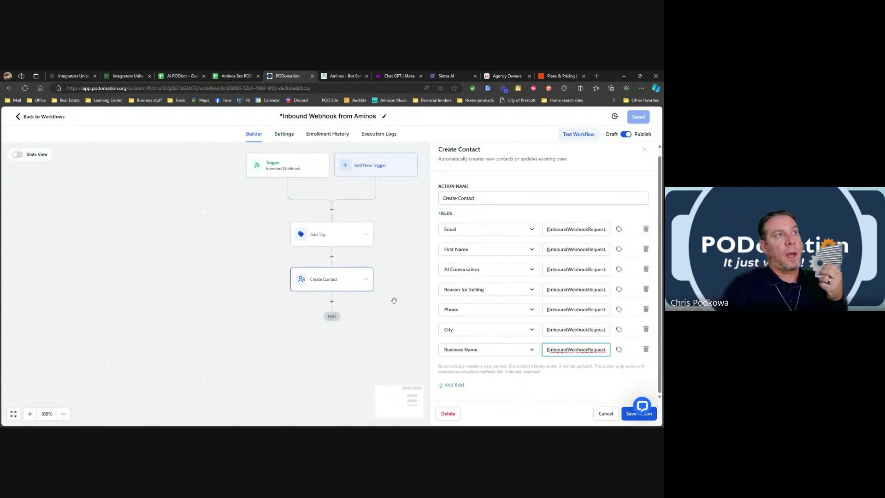
Open the Inbound Webhook from Aminos execution logs and the contact its Create Contact step made.
{"action": "left_click", "coordinate": [34, 121]}
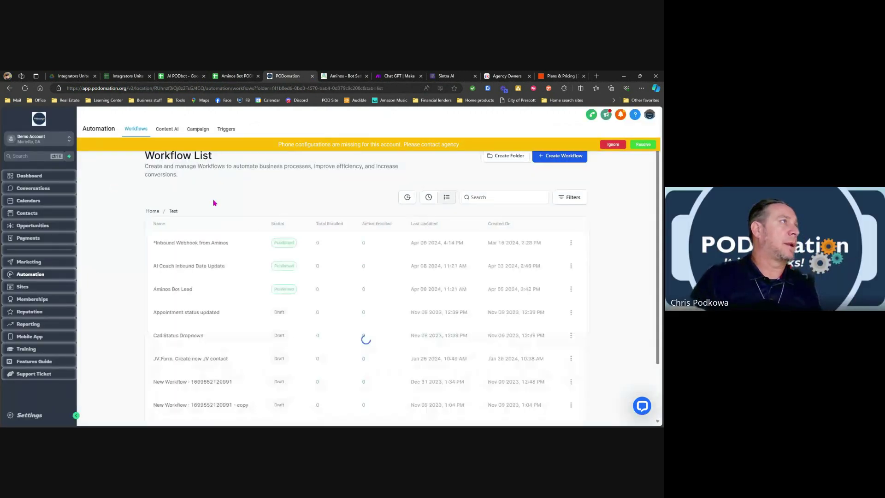
{"action": "left_click", "coordinate": [189, 245]}
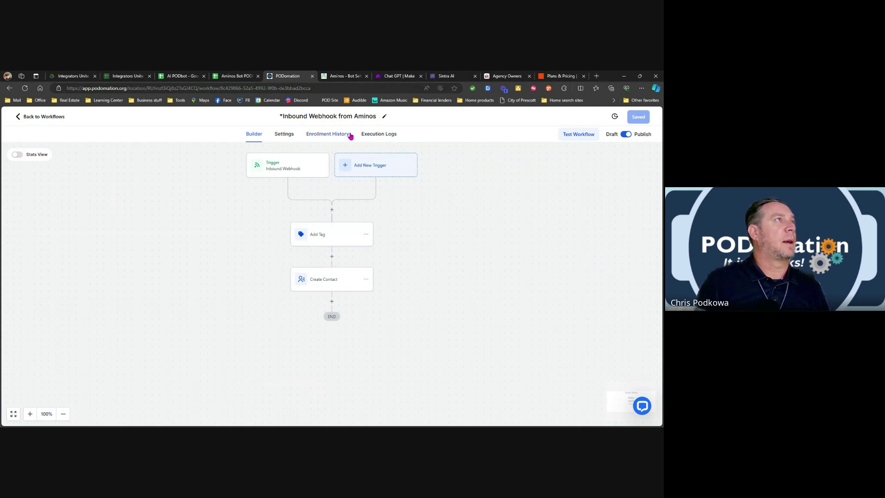
{"action": "left_click", "coordinate": [366, 135]}
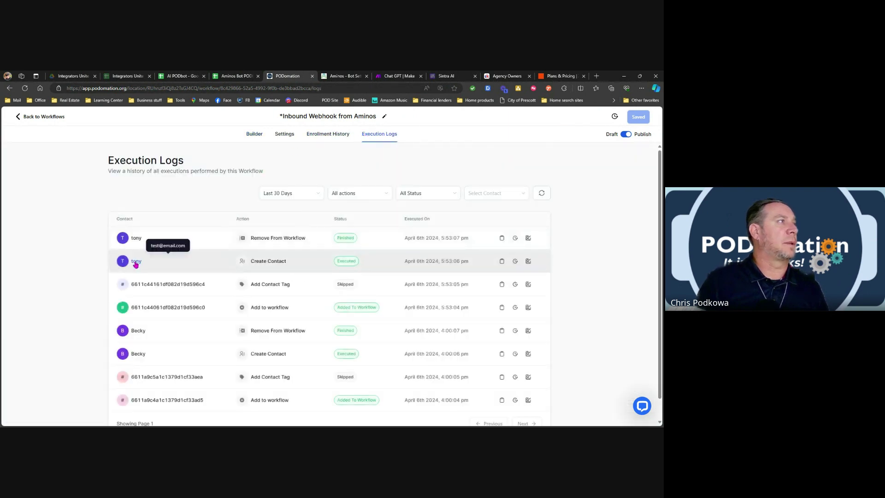
{"action": "left_click", "coordinate": [135, 262]}
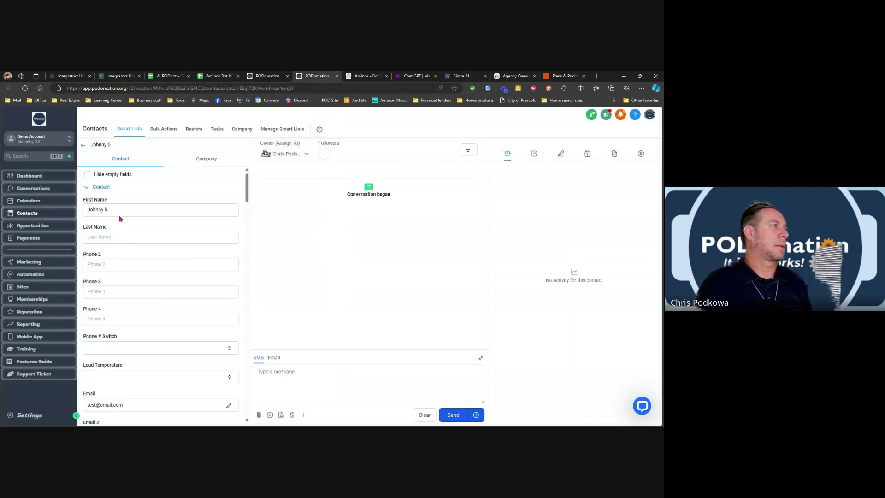
{"action": "scroll", "coordinate": [109, 219], "scroll_direction": "down", "scroll_amount": 2}
{"action": "scroll", "coordinate": [110, 219], "scroll_direction": "down", "scroll_amount": 4}
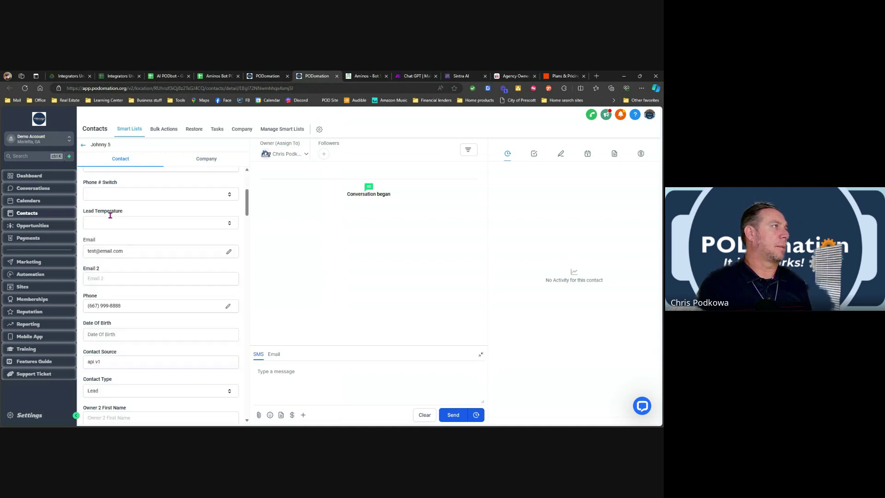
{"action": "scroll", "coordinate": [121, 233], "scroll_direction": "down", "scroll_amount": 7}
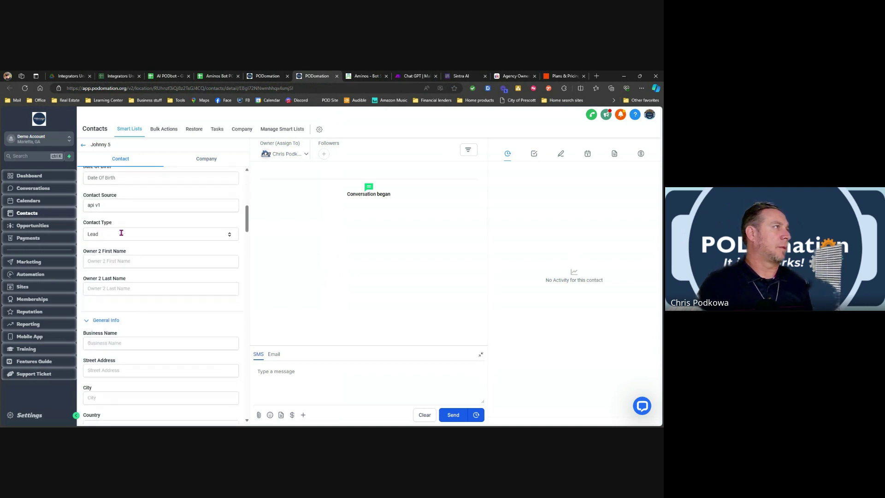
{"action": "scroll", "coordinate": [127, 232], "scroll_direction": "down", "scroll_amount": 4}
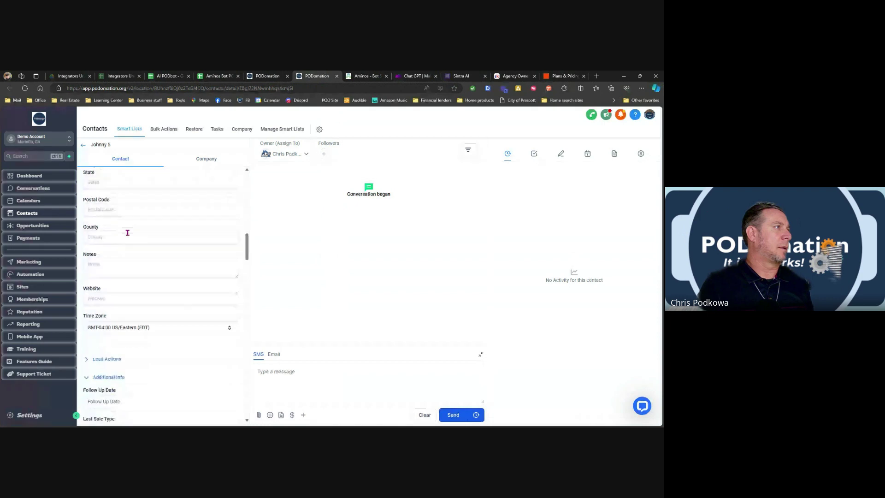
{"action": "scroll", "coordinate": [168, 327], "scroll_direction": "down", "scroll_amount": 5}
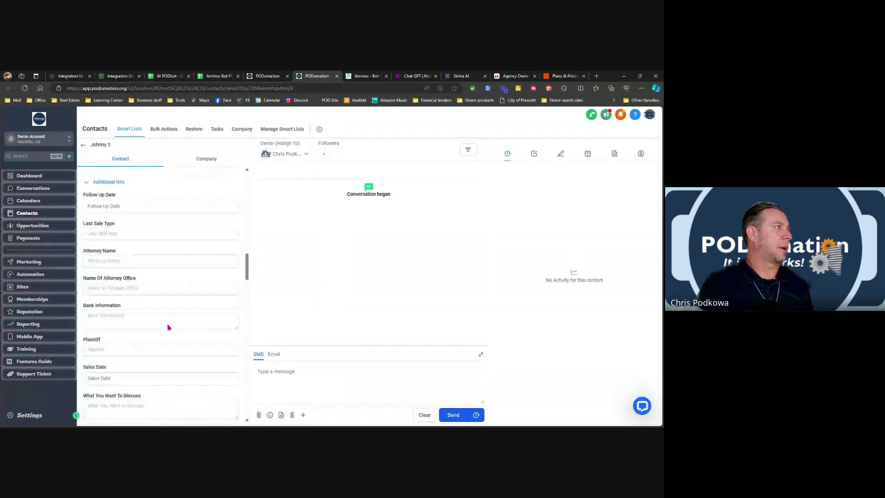
{"action": "scroll", "coordinate": [162, 317], "scroll_direction": "down", "scroll_amount": 6}
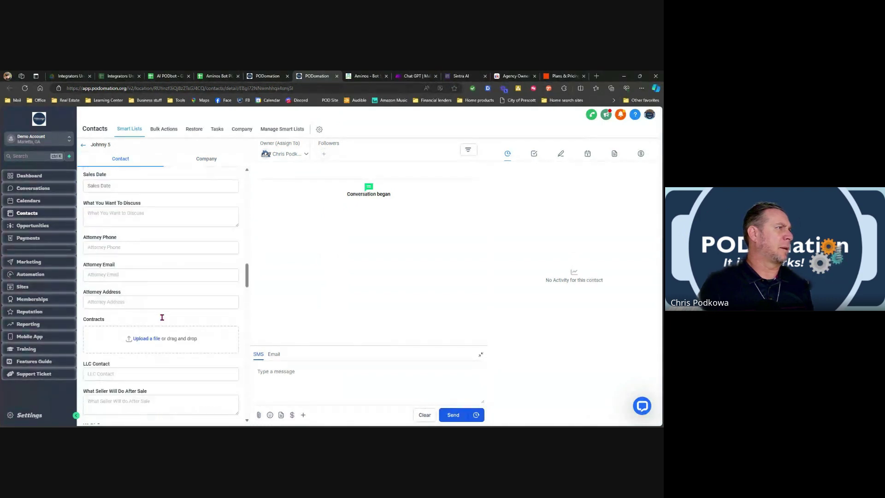
{"action": "scroll", "coordinate": [156, 319], "scroll_direction": "down", "scroll_amount": 2}
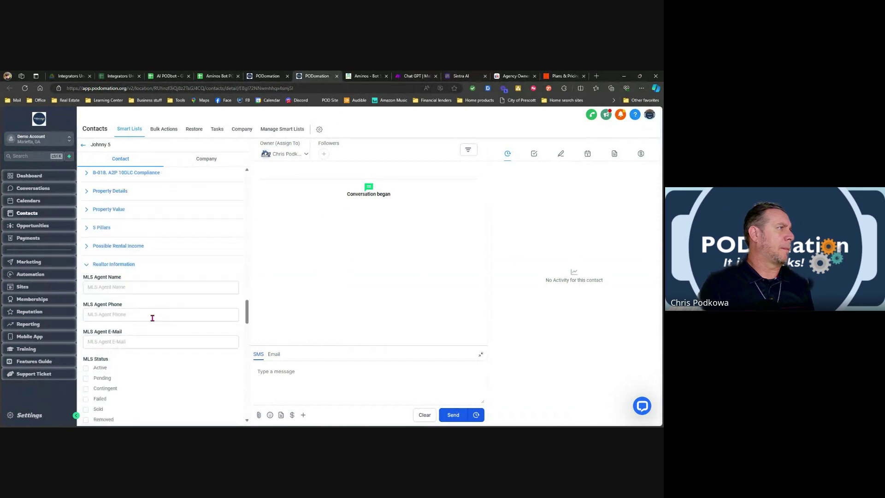
{"action": "left_click", "coordinate": [120, 264]}
{"action": "scroll", "coordinate": [152, 275], "scroll_direction": "down", "scroll_amount": 5}
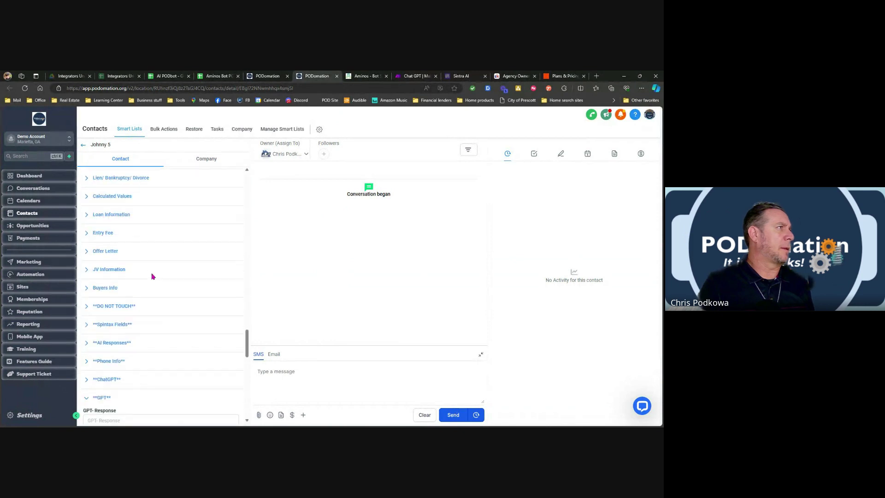
{"action": "scroll", "coordinate": [142, 292], "scroll_direction": "down", "scroll_amount": 4}
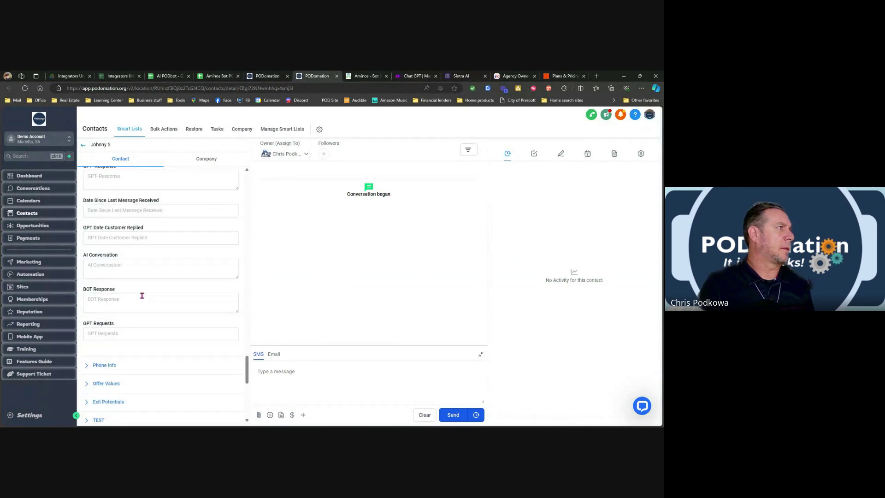
{"action": "scroll", "coordinate": [129, 292], "scroll_direction": "up", "scroll_amount": 3}
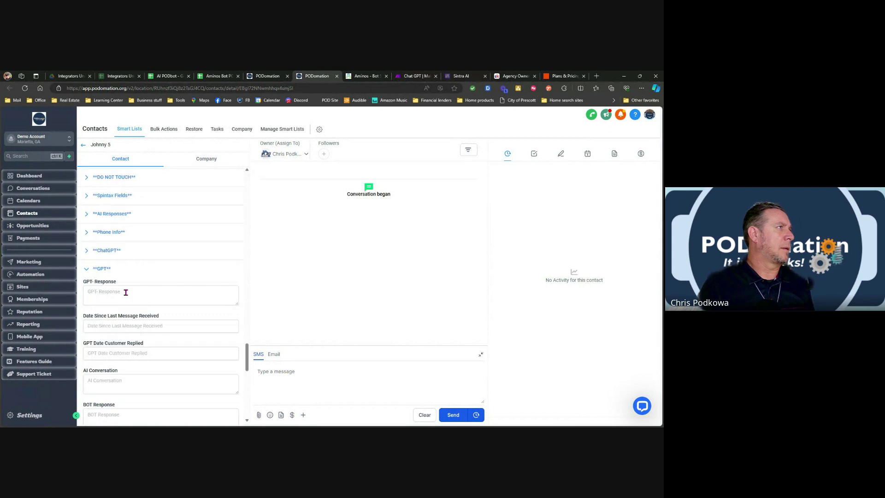
{"action": "left_click", "coordinate": [110, 271]}
{"action": "left_click", "coordinate": [110, 252]}
{"action": "scroll", "coordinate": [138, 267], "scroll_direction": "up", "scroll_amount": 1}
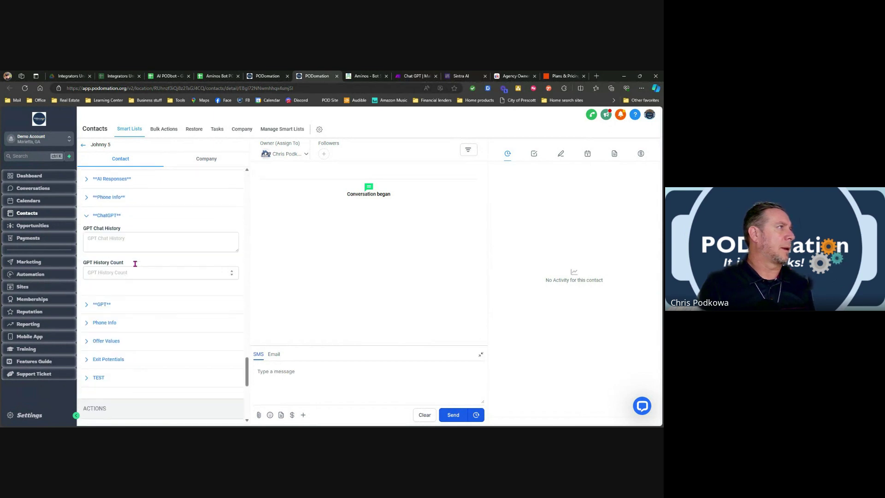
{"action": "left_click", "coordinate": [106, 290]}
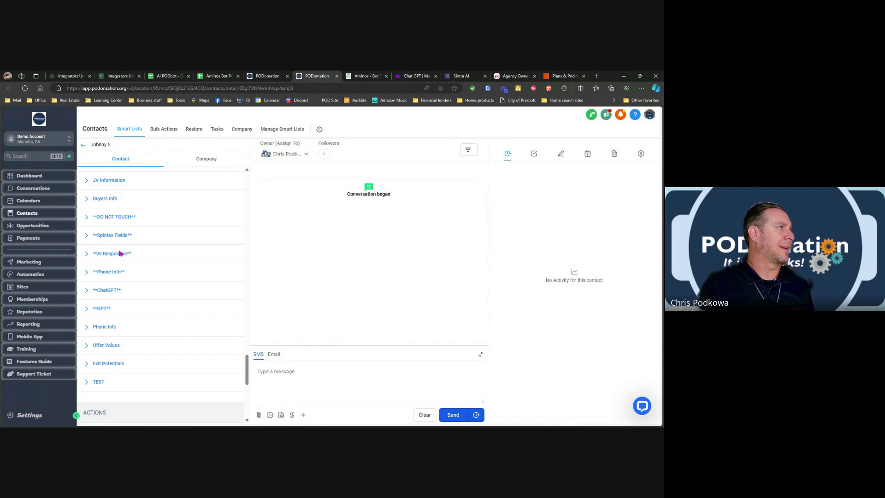
{"action": "left_click", "coordinate": [119, 253]}
{"action": "scroll", "coordinate": [152, 275], "scroll_direction": "down", "scroll_amount": 1}
{"action": "scroll", "coordinate": [152, 275], "scroll_direction": "up", "scroll_amount": 1}
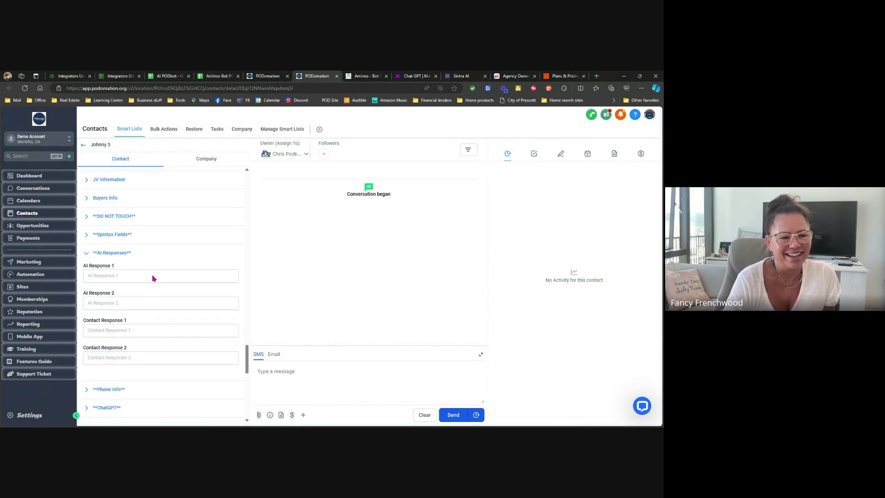
{"action": "left_click", "coordinate": [113, 254]}
Return to Automation, page 4's Test folder, and reopen Inbound Webhook from Aminos in the builder.
{"action": "scroll", "coordinate": [168, 249], "scroll_direction": "up", "scroll_amount": 2}
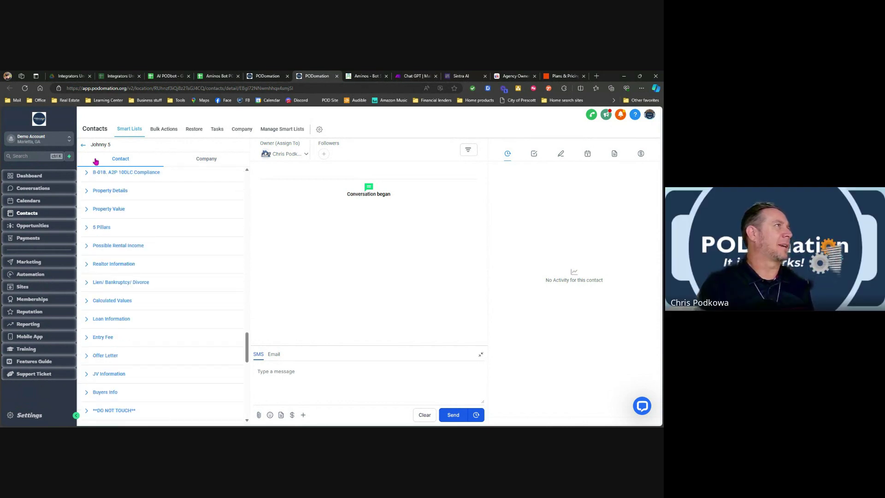
{"action": "left_click", "coordinate": [83, 146]}
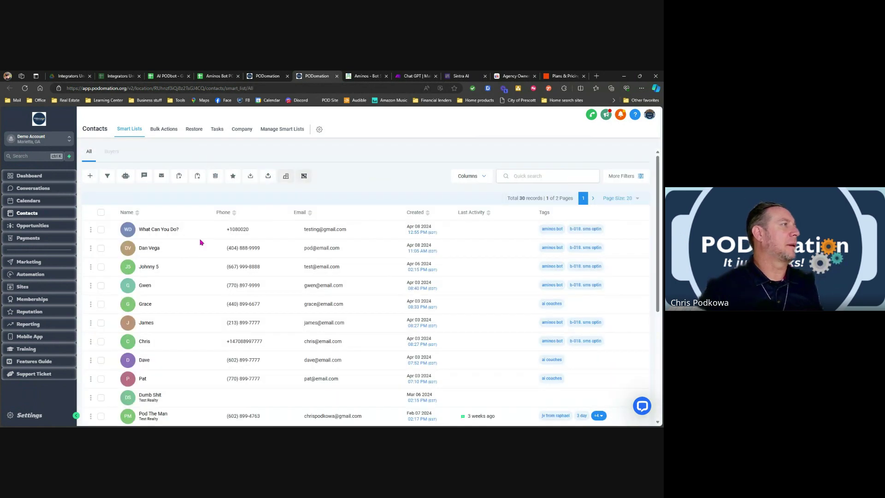
{"action": "left_click", "coordinate": [32, 274]}
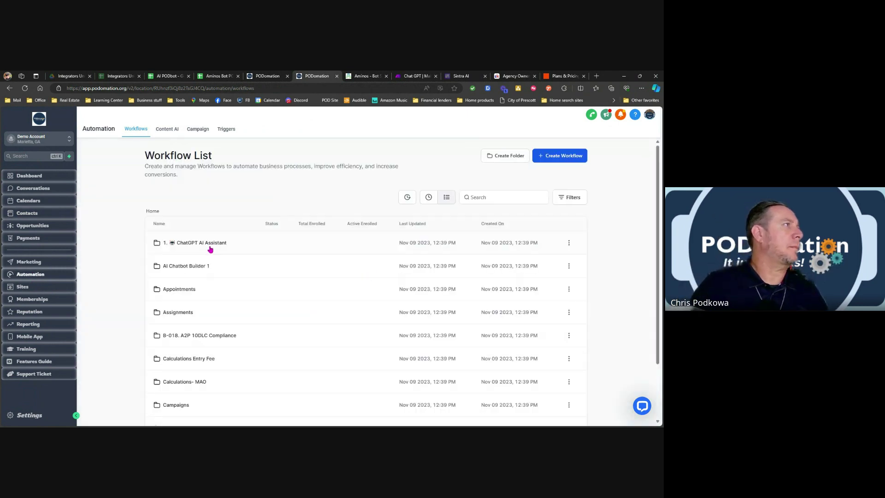
{"action": "scroll", "coordinate": [499, 289], "scroll_direction": "down", "scroll_amount": 2}
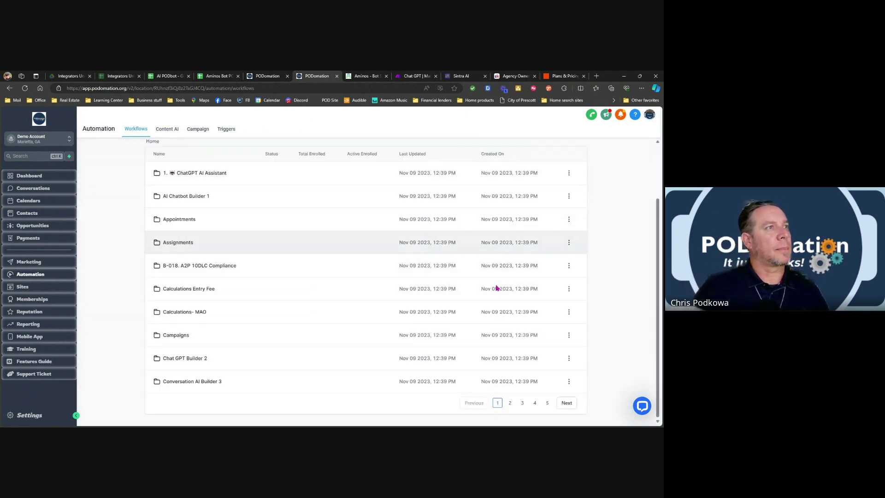
{"action": "left_click", "coordinate": [535, 403]}
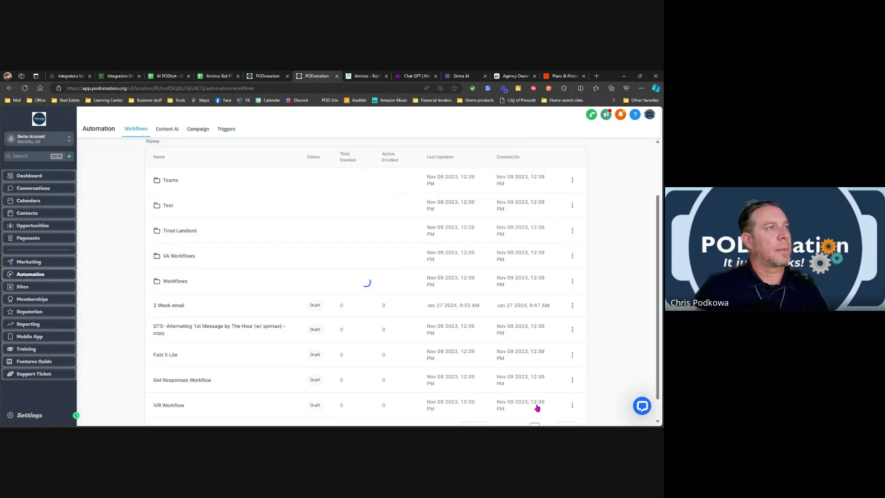
{"action": "left_click", "coordinate": [168, 206]}
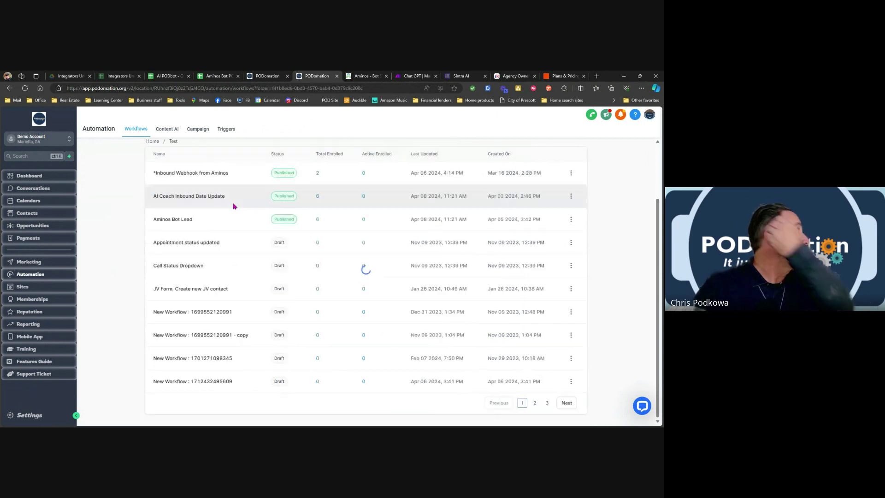
{"action": "left_click", "coordinate": [173, 175]}
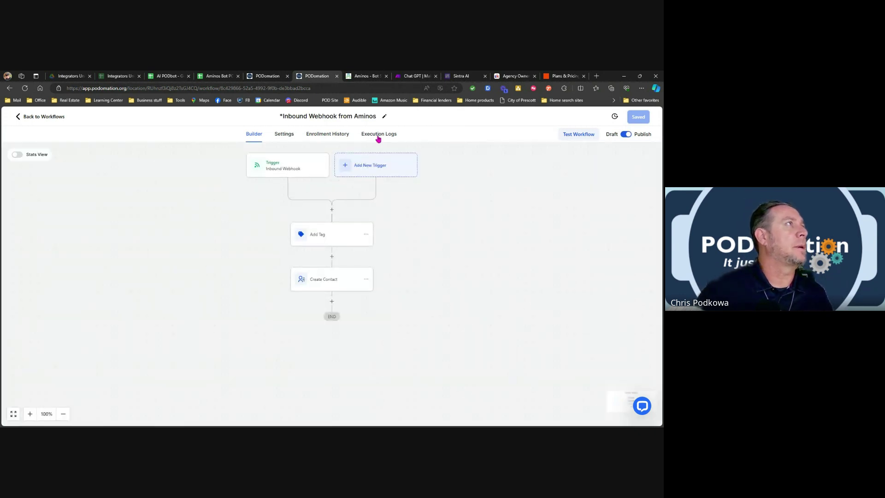
Glance at the enrollment history, then open the Create Contact action's settings.
{"action": "left_click", "coordinate": [339, 134]}
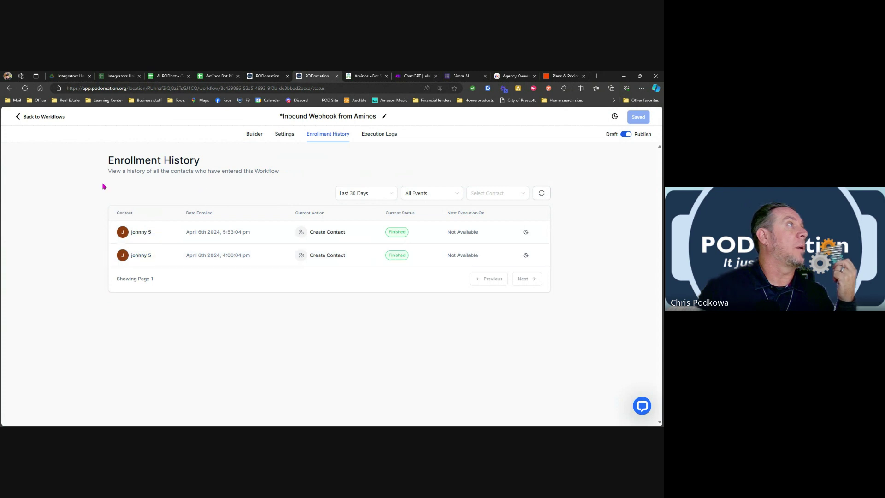
{"action": "left_click", "coordinate": [256, 135]}
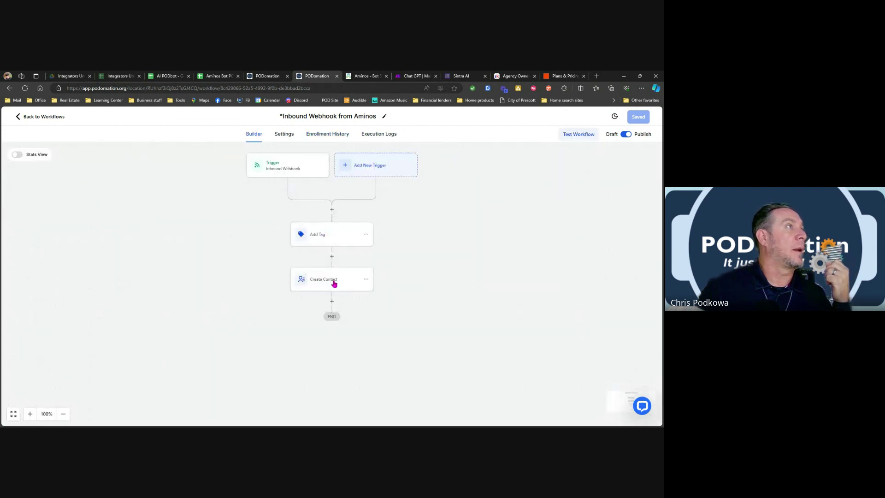
{"action": "left_click", "coordinate": [330, 282]}
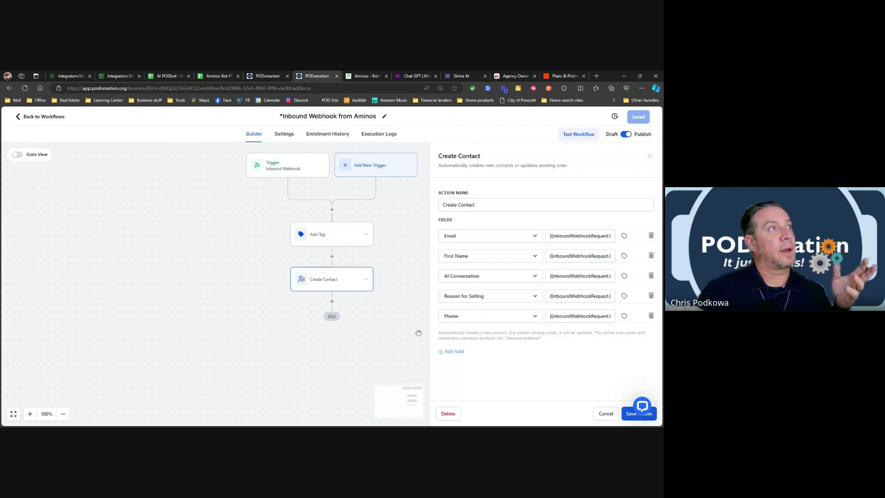
Add a field row, search 'a', then remove the empty row and cancel the panel.
{"action": "left_click", "coordinate": [453, 353]}
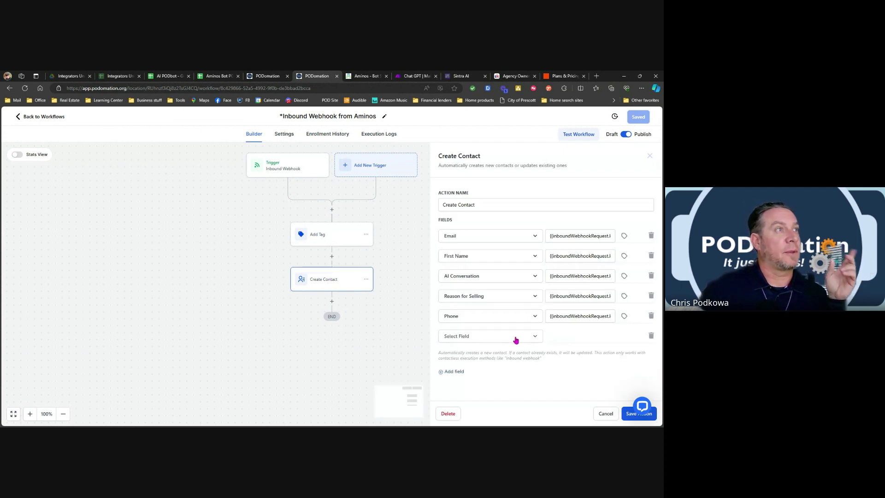
{"action": "left_click", "coordinate": [534, 340]}
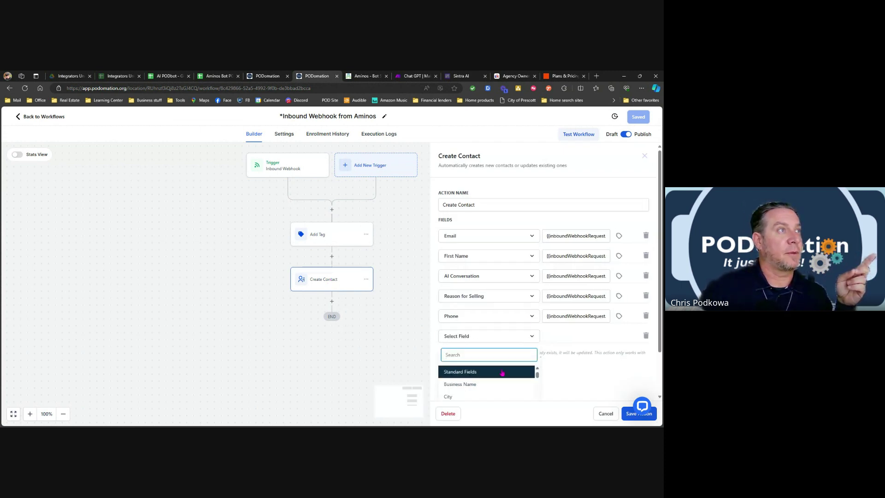
{"action": "scroll", "coordinate": [566, 390], "scroll_direction": "down", "scroll_amount": 1}
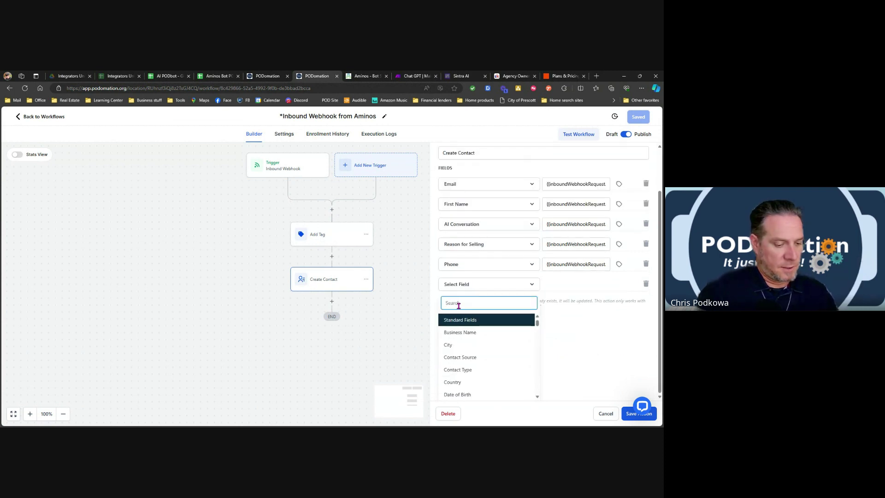
{"action": "type", "text": "ai"}
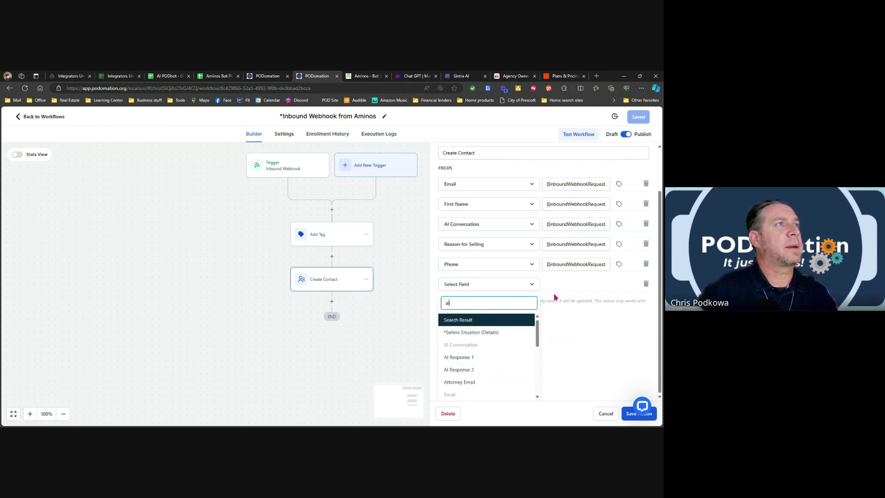
{"action": "left_click", "coordinate": [645, 284]}
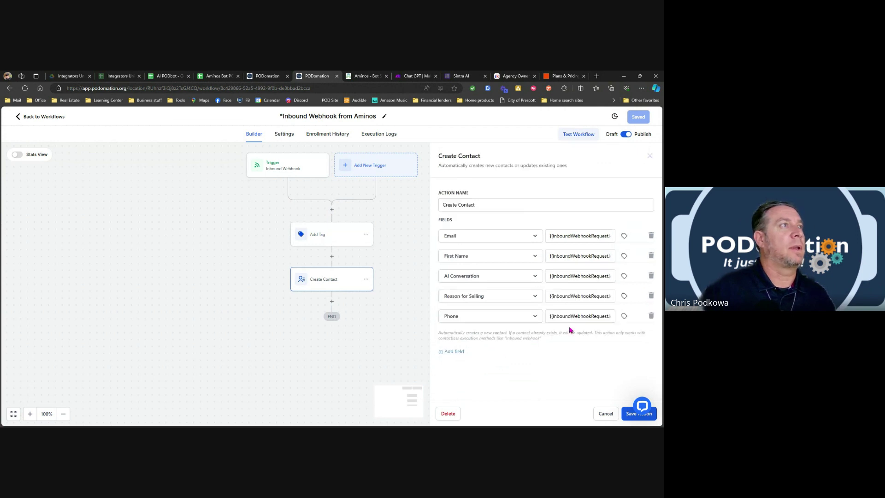
{"action": "left_click", "coordinate": [606, 414]}
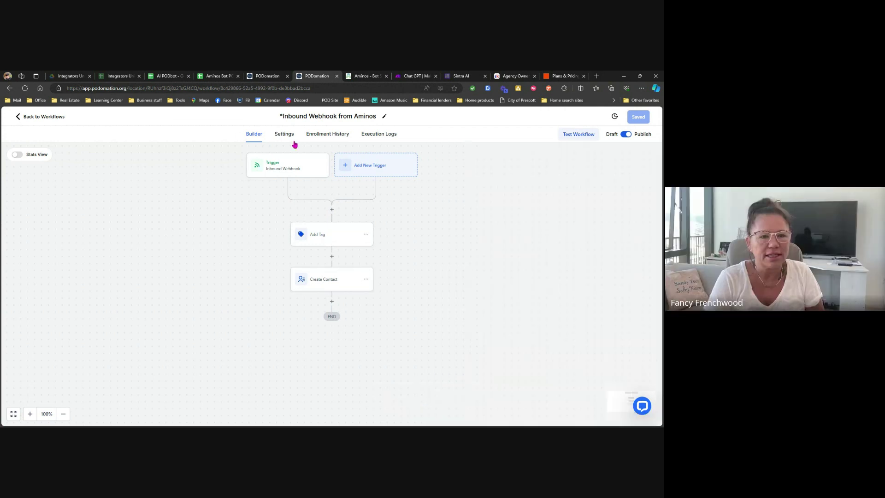
Open the enrolled test contact's record from the workflow's Enrollment History.
{"action": "left_click", "coordinate": [317, 138]}
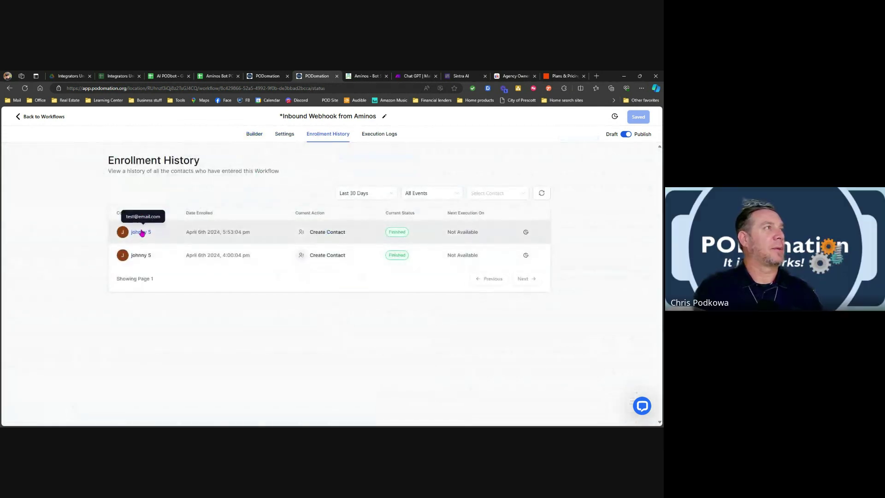
{"action": "left_click", "coordinate": [141, 233]}
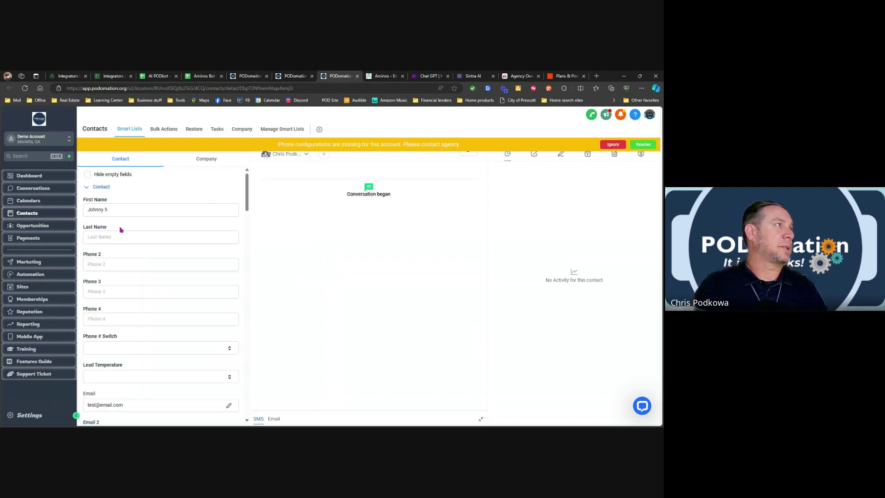
{"action": "scroll", "coordinate": [122, 236], "scroll_direction": "down", "scroll_amount": 15}
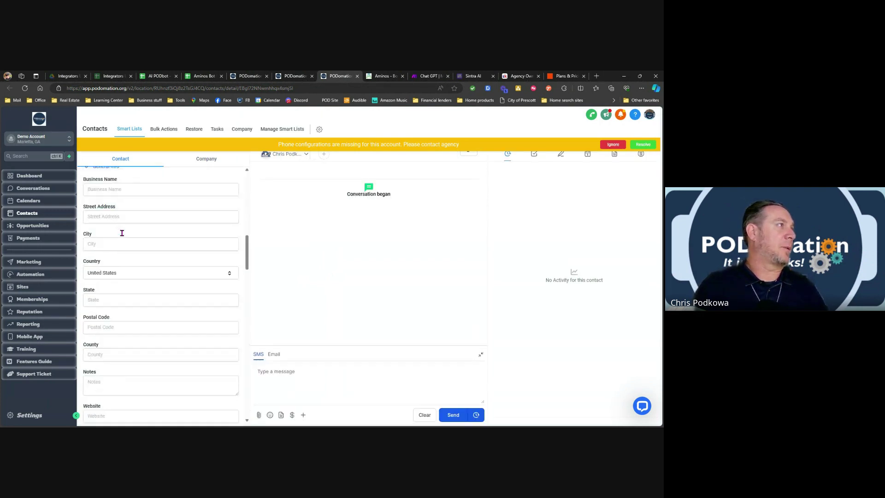
{"action": "scroll", "coordinate": [122, 237], "scroll_direction": "down", "scroll_amount": 15}
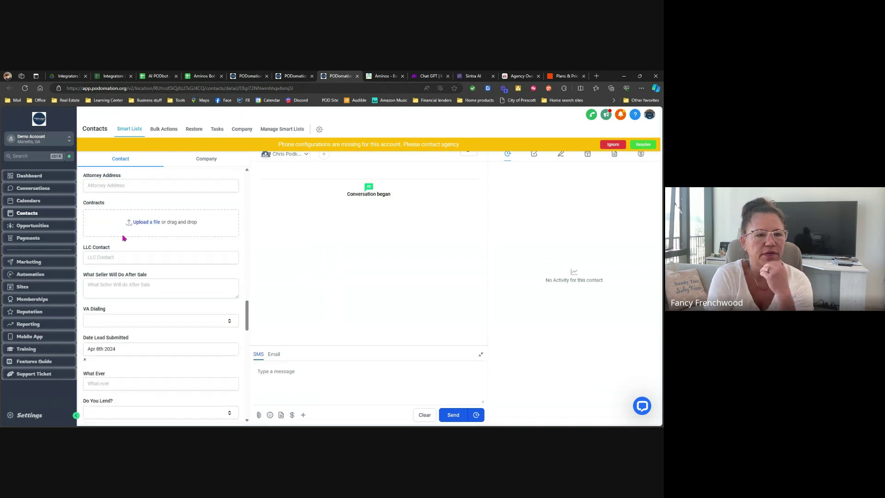
{"action": "scroll", "coordinate": [124, 308], "scroll_direction": "down", "scroll_amount": 5}
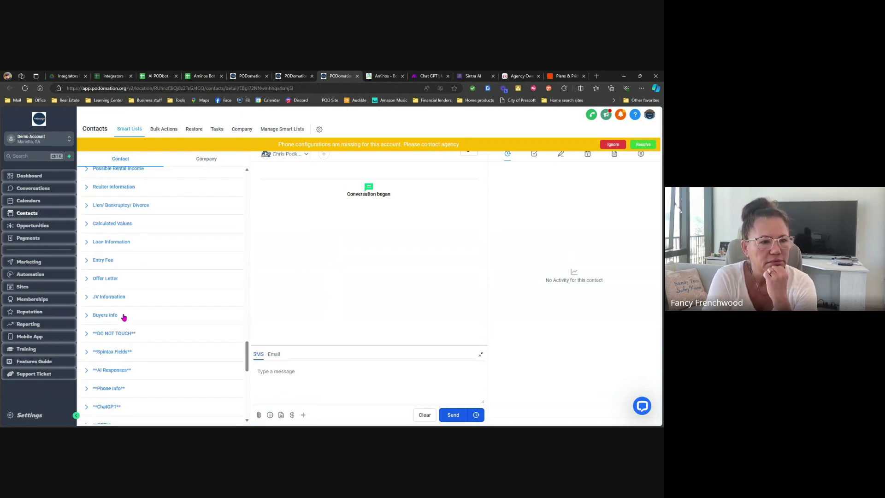
Inspect the AI Responses, ChatGPT and GPT field groups, then open account Settings.
{"action": "left_click", "coordinate": [115, 370]}
{"action": "scroll", "coordinate": [133, 337], "scroll_direction": "down", "scroll_amount": 3}
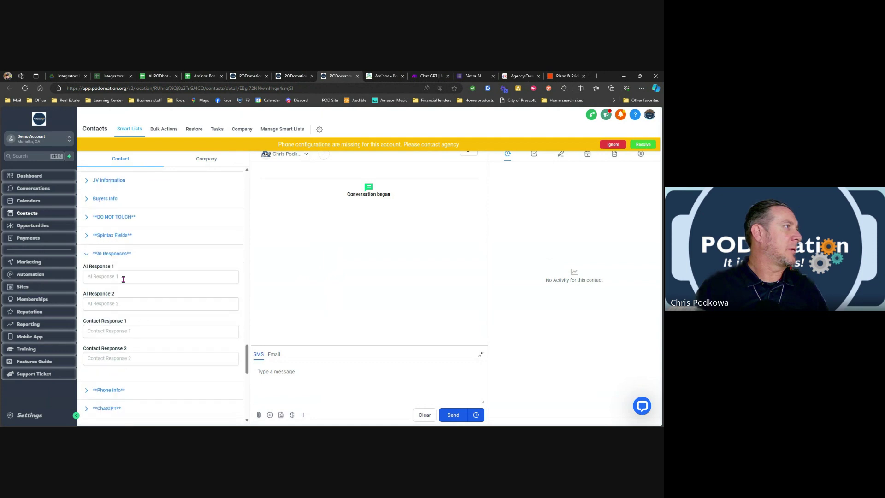
{"action": "left_click", "coordinate": [105, 259]}
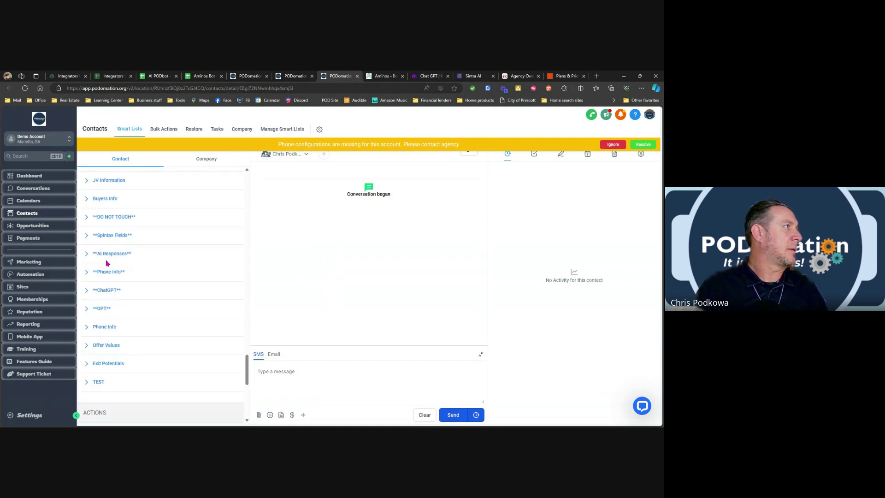
{"action": "left_click", "coordinate": [106, 291]}
{"action": "scroll", "coordinate": [104, 277], "scroll_direction": "down", "scroll_amount": 2}
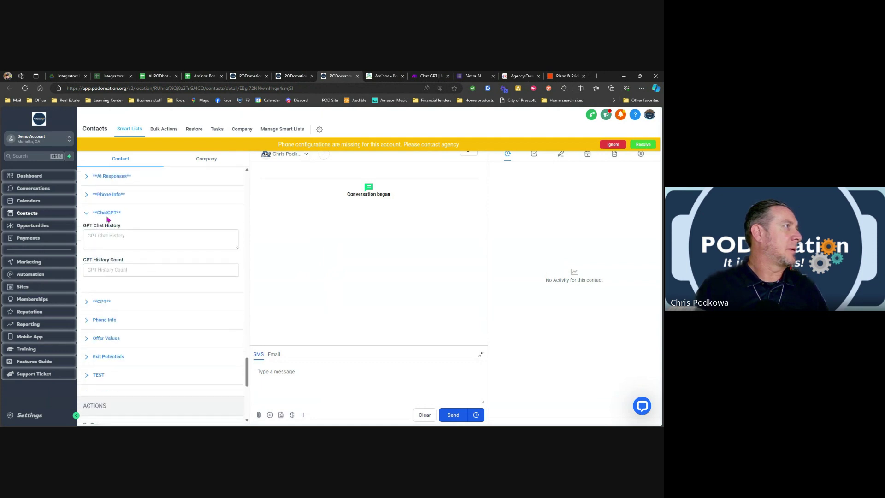
{"action": "left_click", "coordinate": [107, 218]}
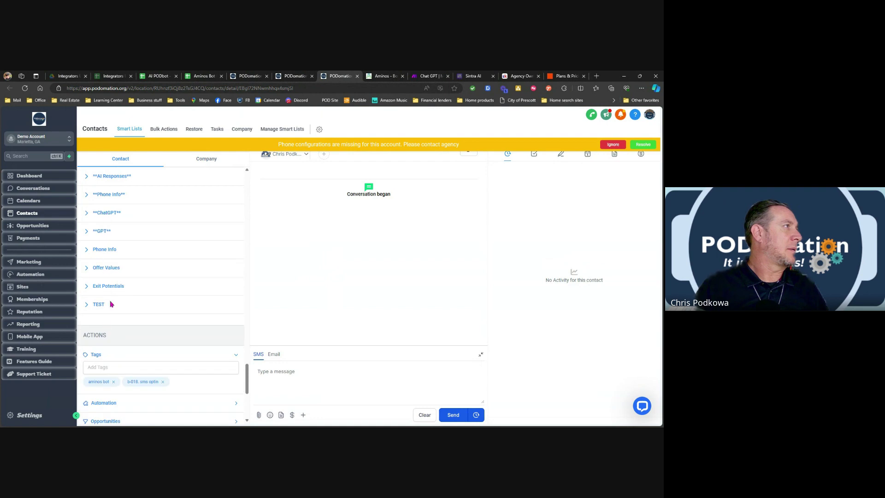
{"action": "left_click", "coordinate": [102, 232]}
{"action": "scroll", "coordinate": [137, 261], "scroll_direction": "down", "scroll_amount": 2}
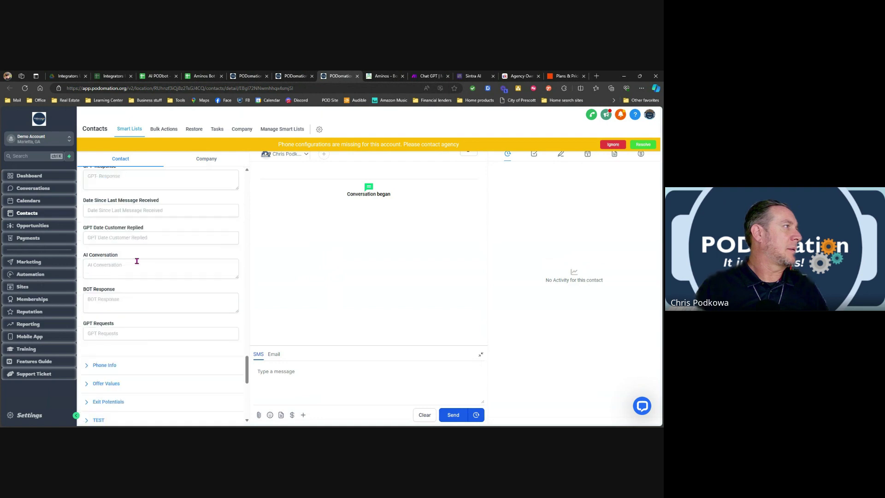
{"action": "scroll", "coordinate": [114, 365], "scroll_direction": "down", "scroll_amount": 2}
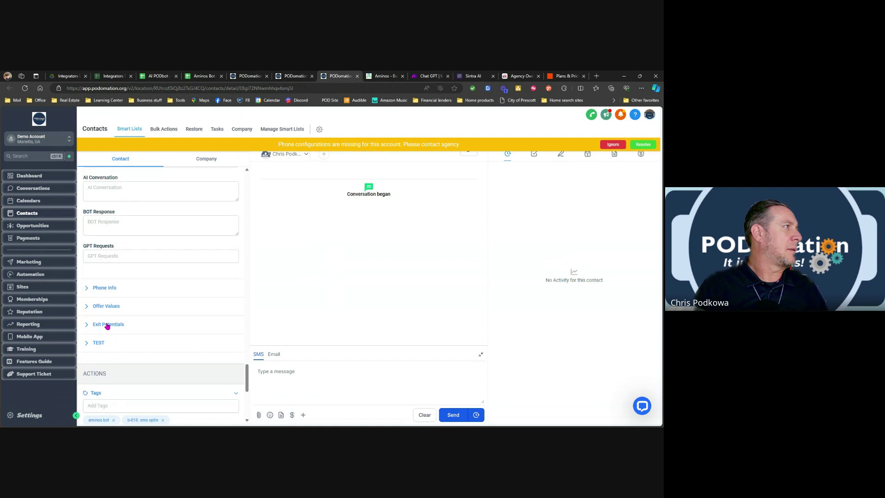
{"action": "left_click", "coordinate": [41, 415]}
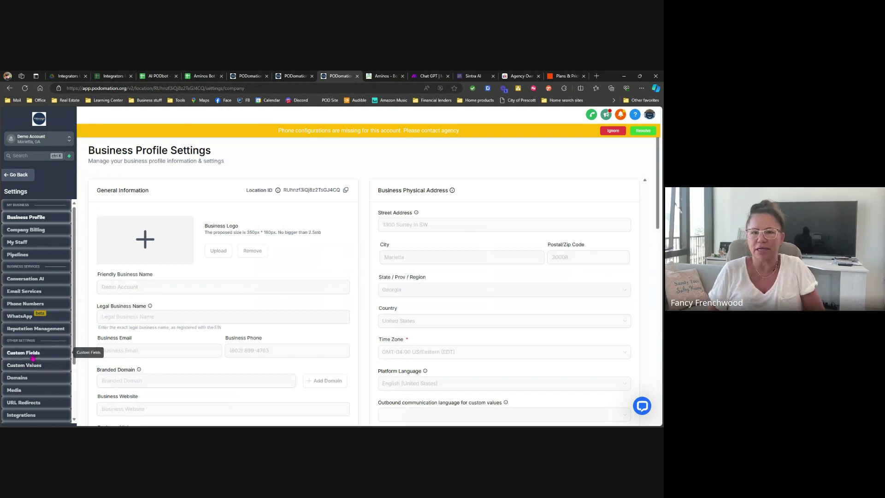
Filter Custom Fields for 'ai', then go back to the test contact's record.
{"action": "left_click", "coordinate": [23, 353]}
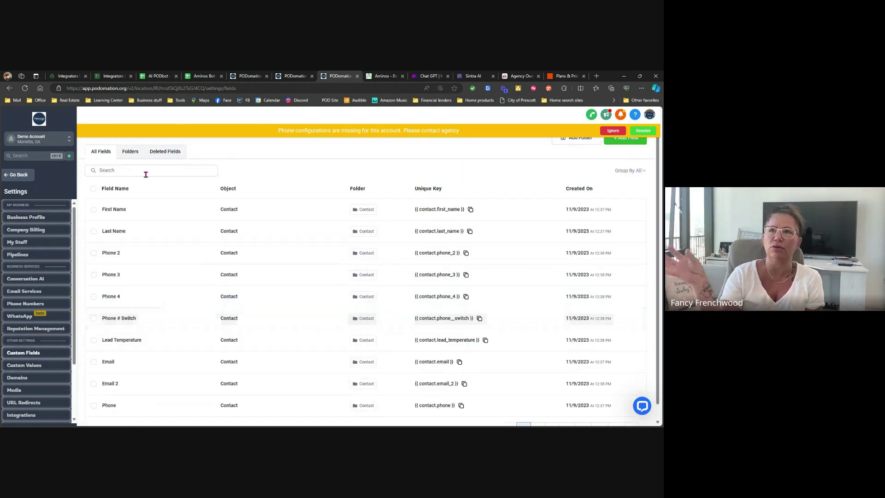
{"action": "left_click", "coordinate": [146, 173]}
{"action": "type", "text": "ai"}
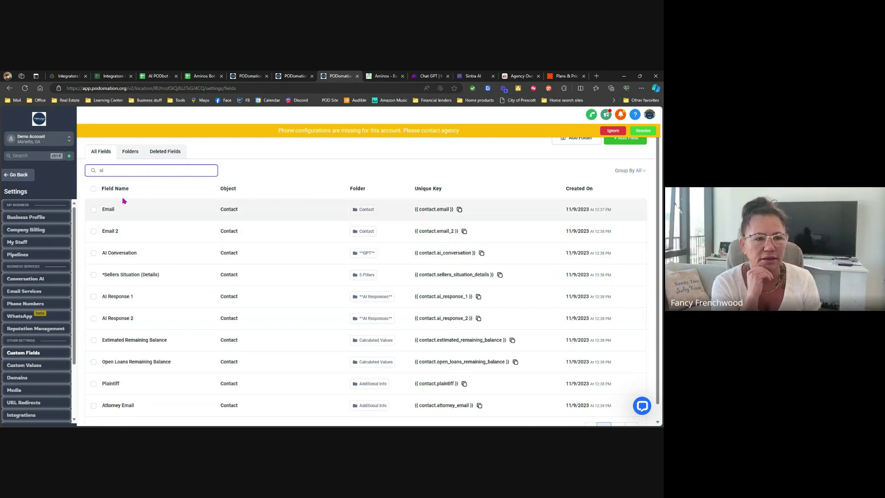
{"action": "left_click", "coordinate": [19, 175]}
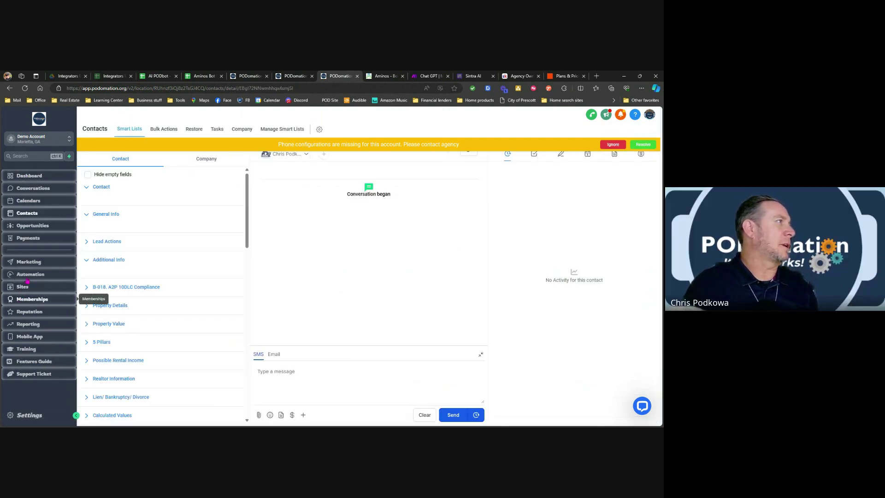
Review the contact's GPT fields and ignore the missing phone configuration warning.
{"action": "scroll", "coordinate": [111, 300], "scroll_direction": "down", "scroll_amount": 15}
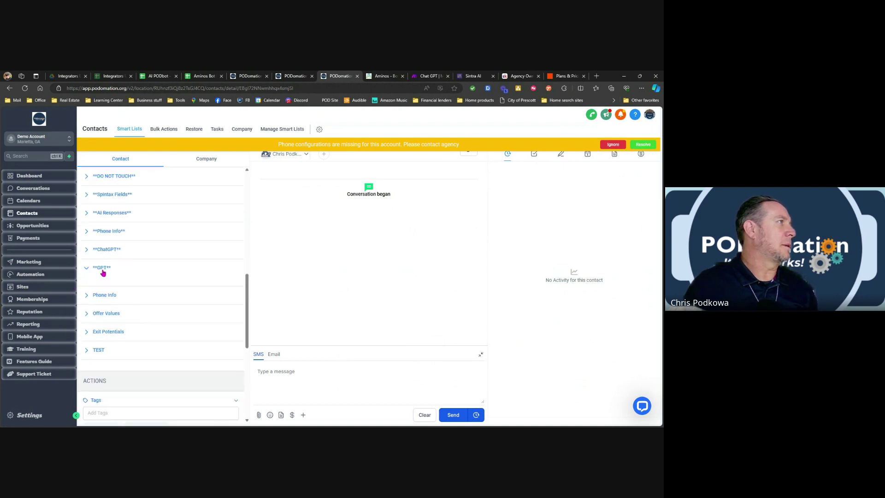
{"action": "left_click", "coordinate": [102, 272]}
{"action": "left_click", "coordinate": [103, 271]}
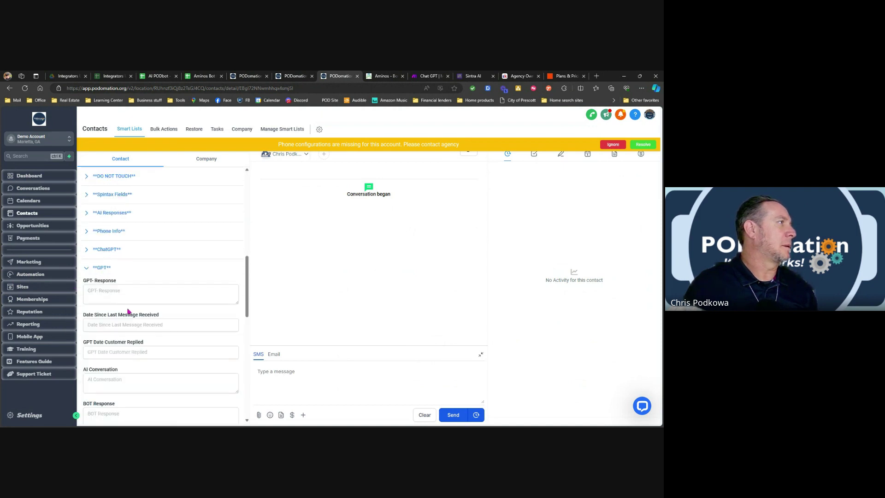
{"action": "scroll", "coordinate": [131, 370], "scroll_direction": "down", "scroll_amount": 2}
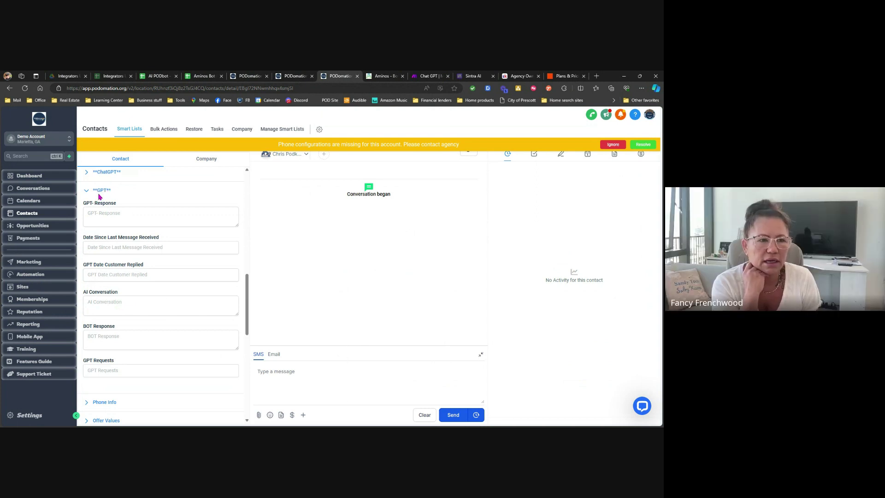
{"action": "left_click", "coordinate": [102, 191]}
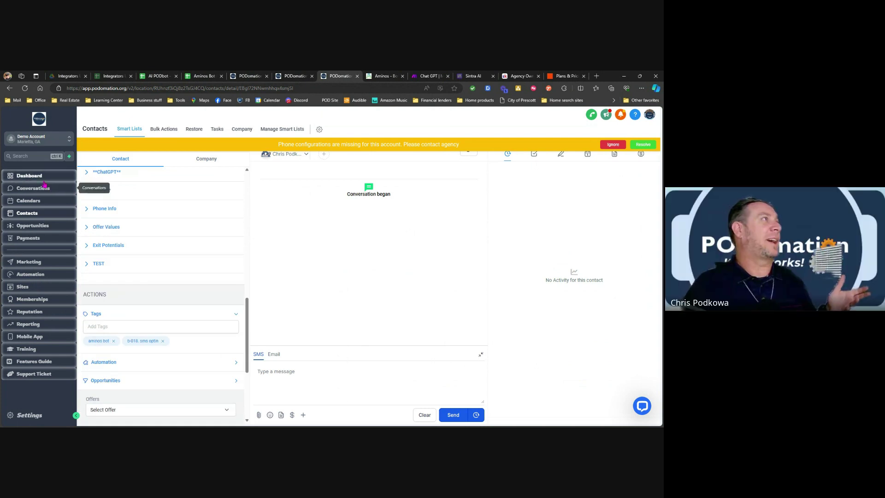
{"action": "left_click", "coordinate": [612, 144]}
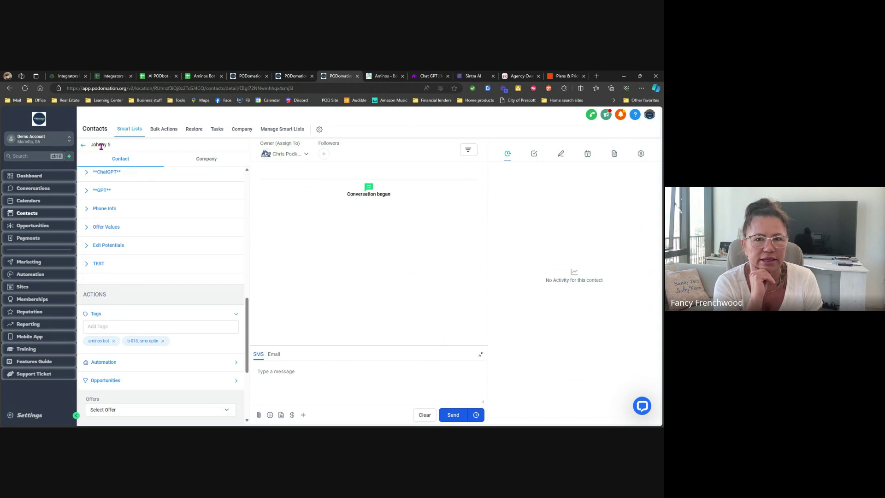
Return to the test contact and expand Automation to list its four past workflows.
{"action": "left_click", "coordinate": [84, 146]}
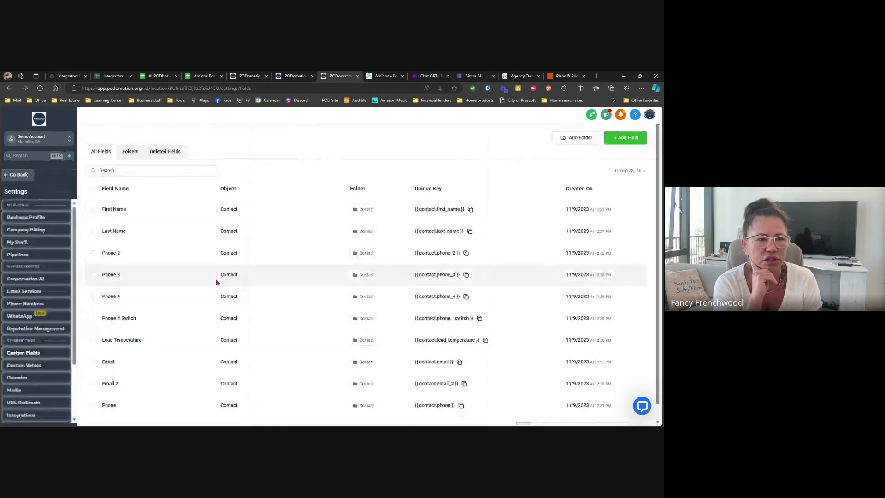
{"action": "key", "text": "alt+Right"}
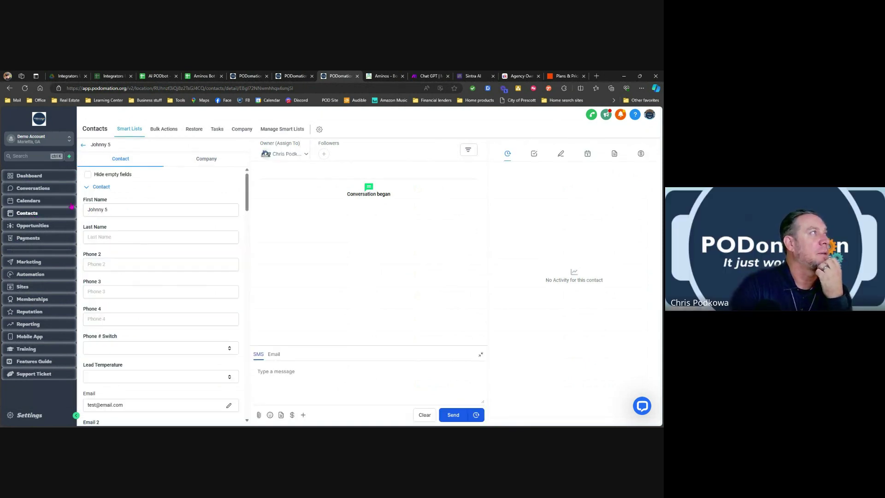
{"action": "scroll", "coordinate": [192, 295], "scroll_direction": "down", "scroll_amount": 10}
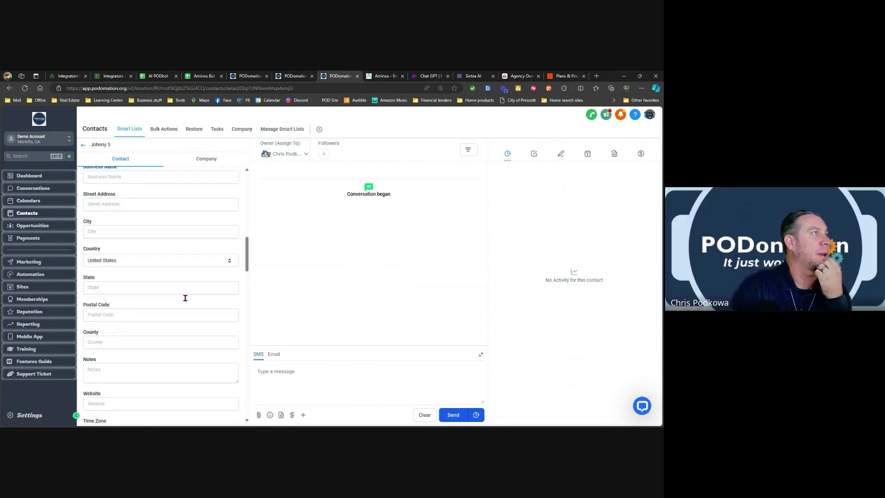
{"action": "scroll", "coordinate": [185, 298], "scroll_direction": "down", "scroll_amount": 15}
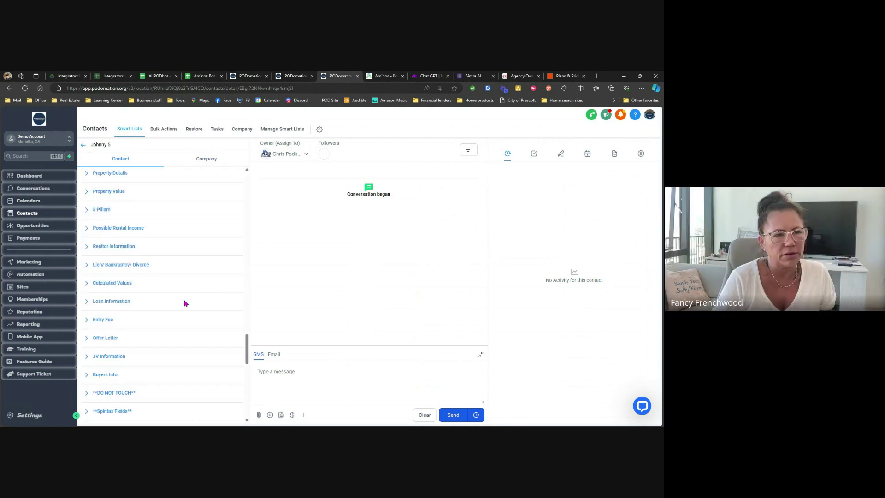
{"action": "scroll", "coordinate": [184, 305], "scroll_direction": "down", "scroll_amount": 10}
{"action": "left_click", "coordinate": [107, 326]}
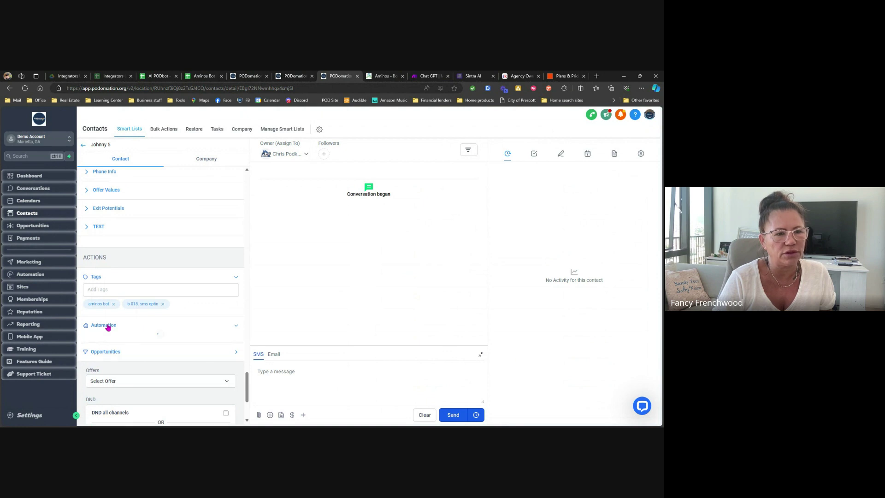
{"action": "scroll", "coordinate": [110, 332], "scroll_direction": "down", "scroll_amount": 1}
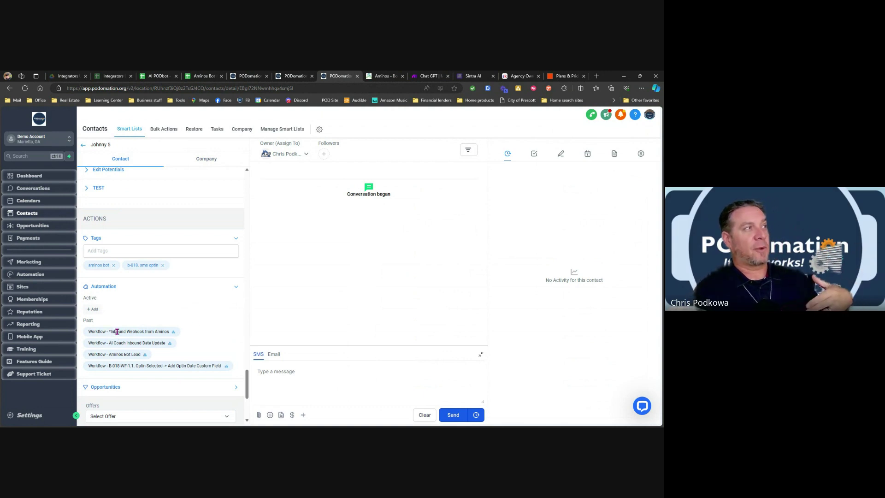
Check the Inbound Webhook from Aminos workflow's enrollment history, then review its eight execution log entries.
{"action": "left_click", "coordinate": [173, 333]}
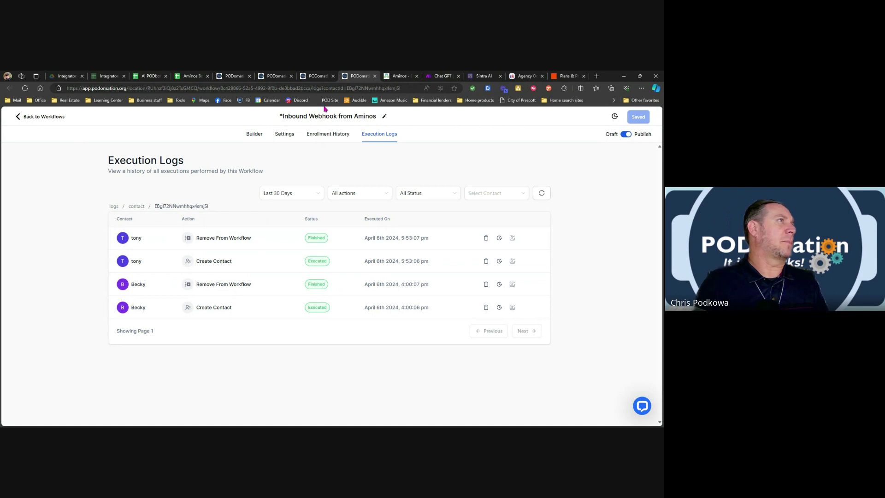
{"action": "left_click", "coordinate": [334, 137]}
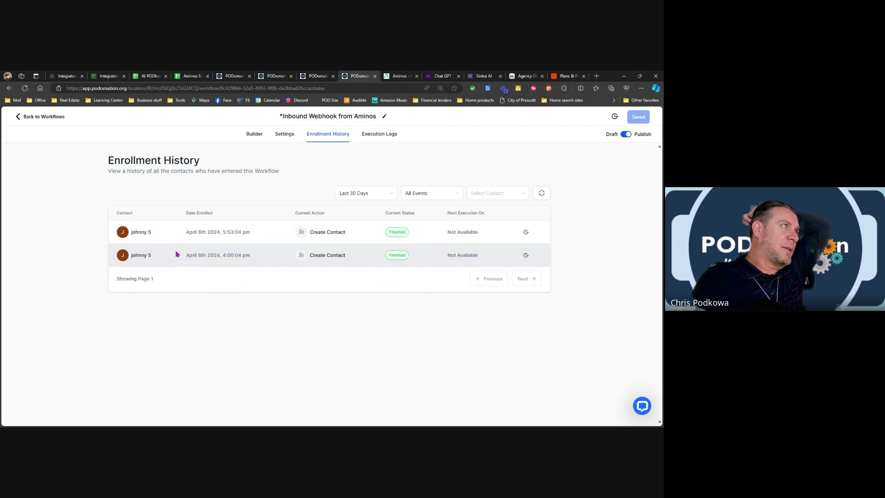
{"action": "left_click", "coordinate": [386, 134]}
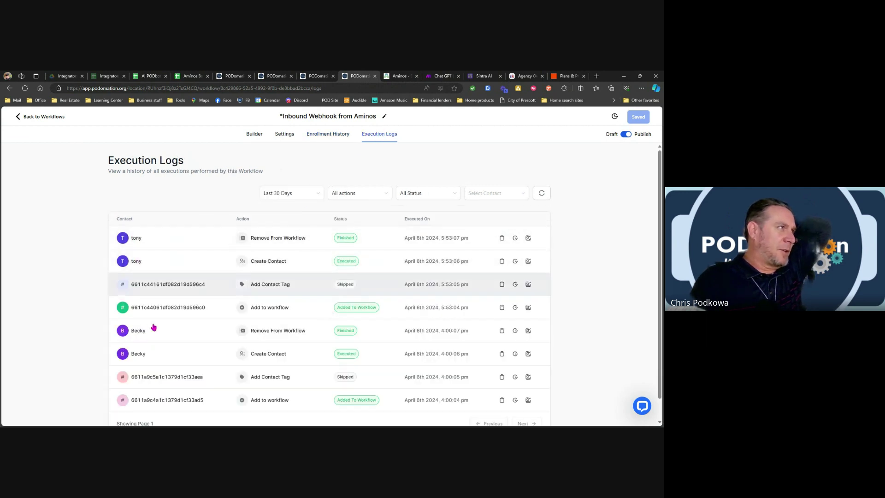
{"action": "scroll", "coordinate": [158, 339], "scroll_direction": "down", "scroll_amount": 1}
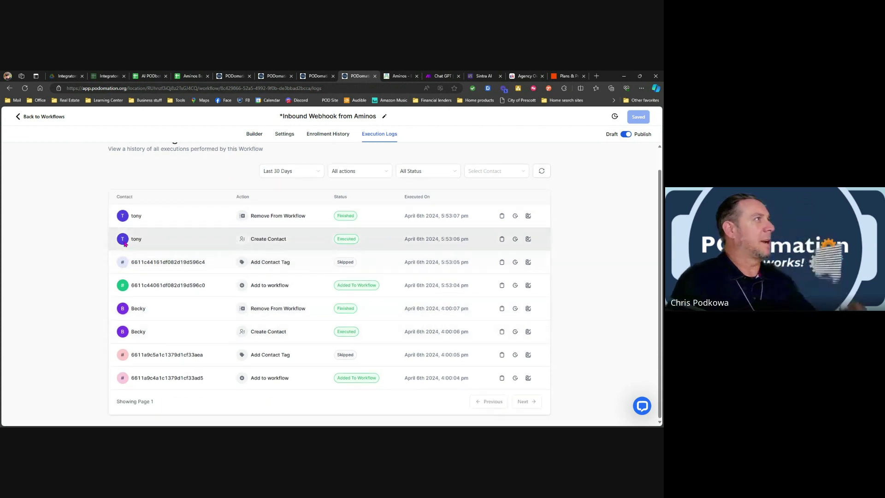
Leave the workflow logs and go back to the Contacts list.
{"action": "left_click", "coordinate": [46, 118]}
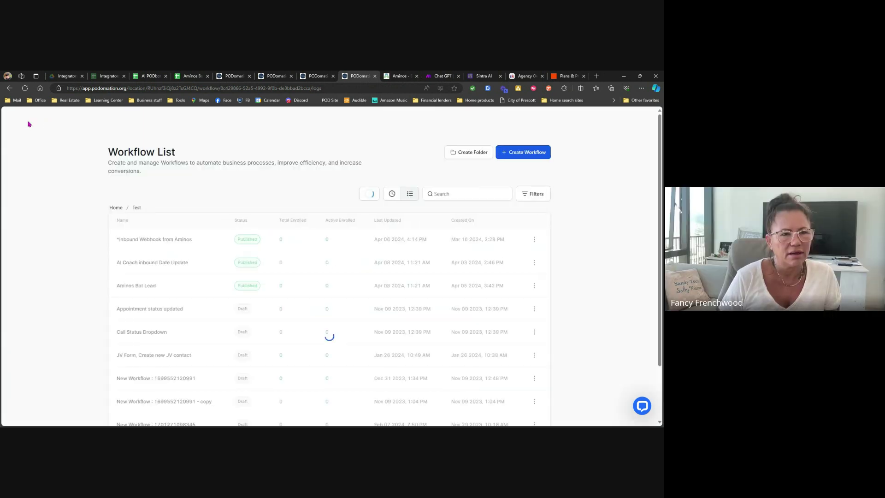
{"action": "left_click", "coordinate": [115, 208]}
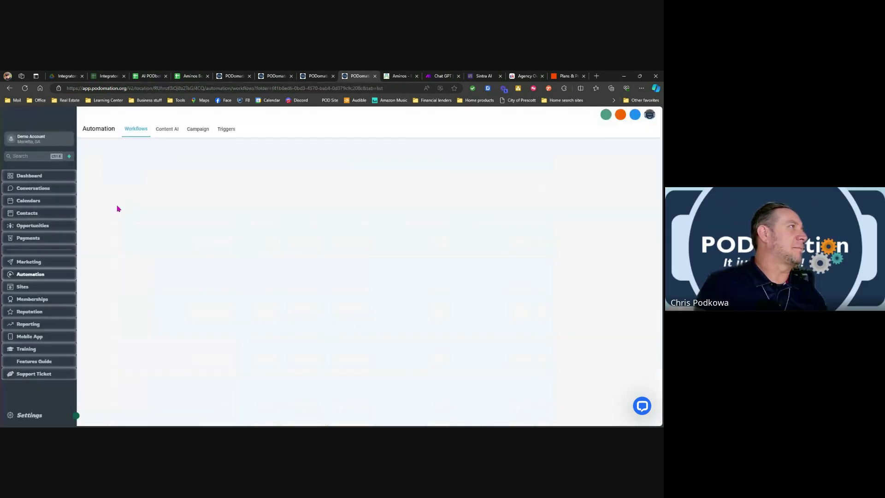
{"action": "left_click", "coordinate": [28, 214]}
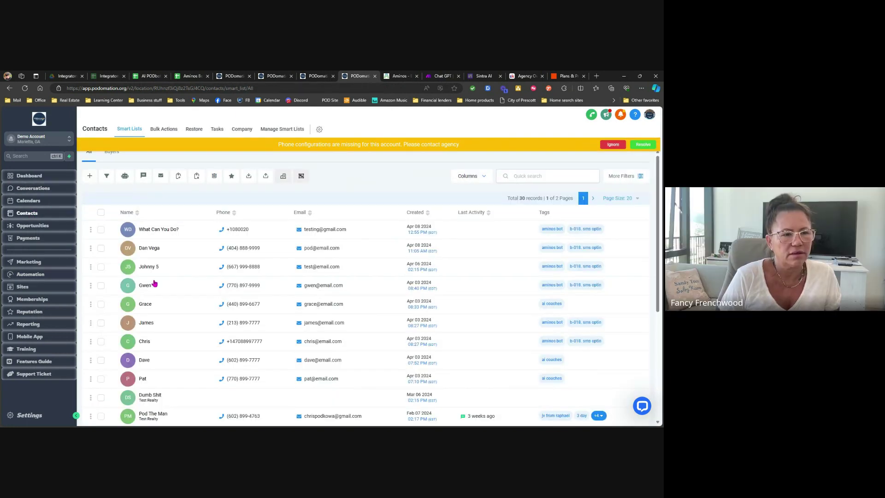
{"action": "scroll", "coordinate": [166, 313], "scroll_direction": "down", "scroll_amount": 2}
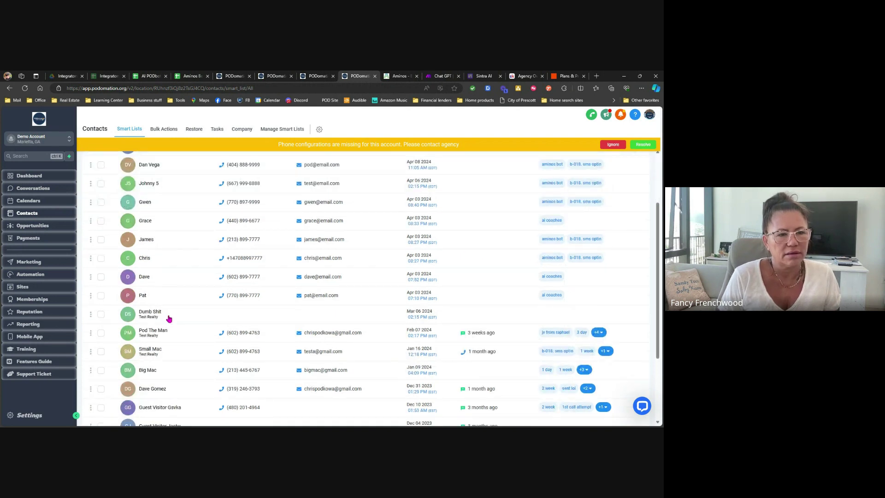
{"action": "scroll", "coordinate": [169, 319], "scroll_direction": "up", "scroll_amount": 3}
Search contacts for 'tony', then 'becky', then clear the search to show all 30.
{"action": "left_click", "coordinate": [521, 176]}
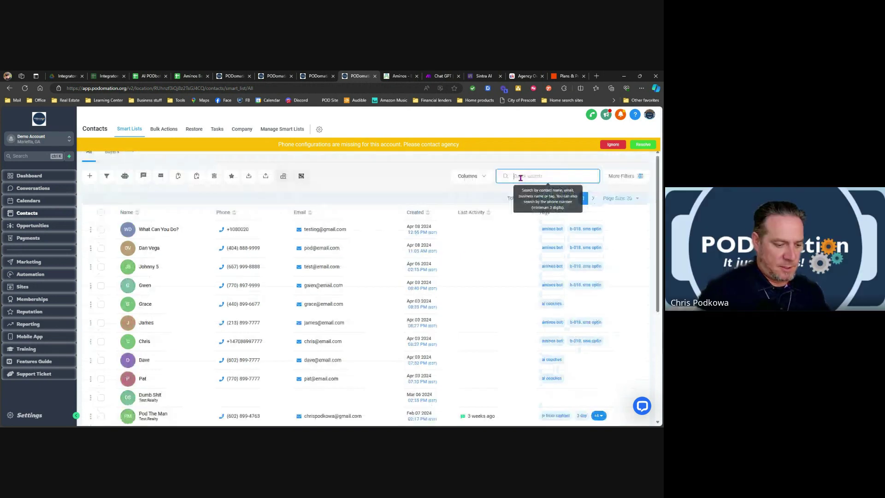
{"action": "type", "text": "tony"}
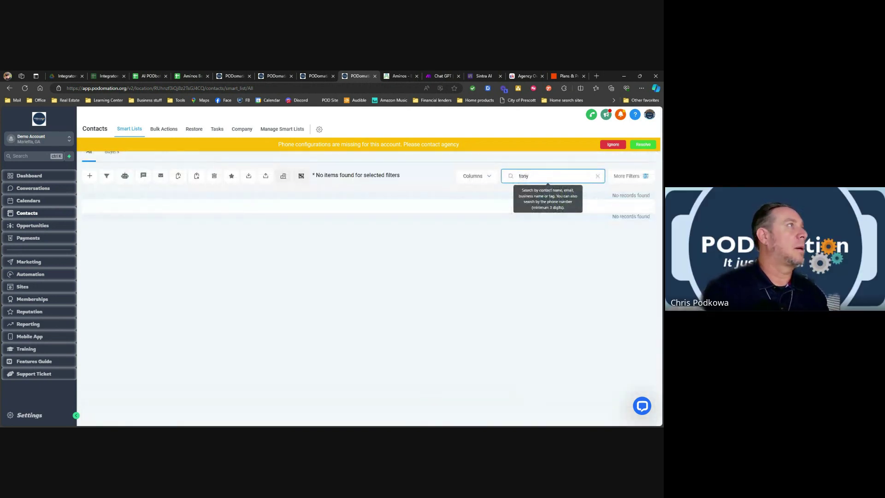
{"action": "key", "text": "ctrl+a"}
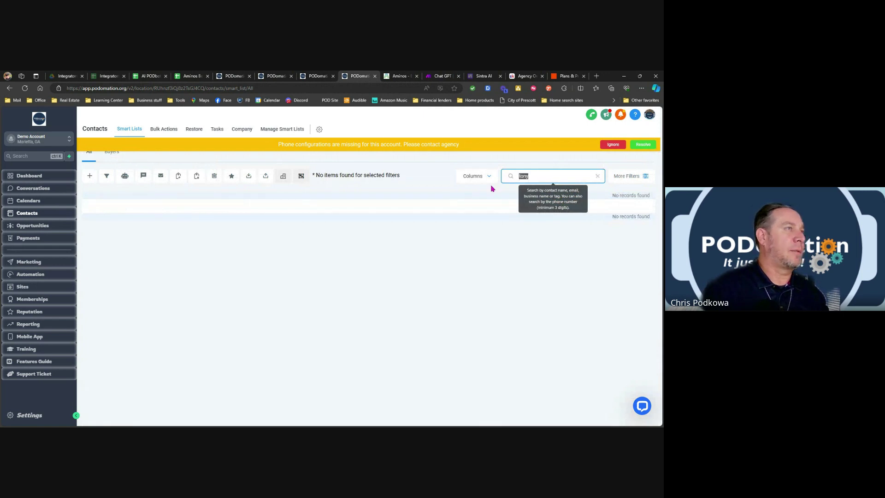
{"action": "type", "text": "beck"}
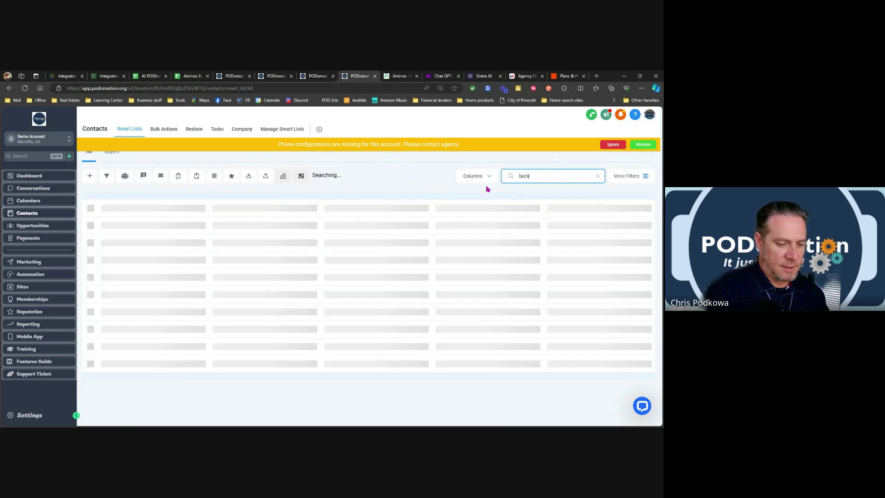
{"action": "type", "text": "y"}
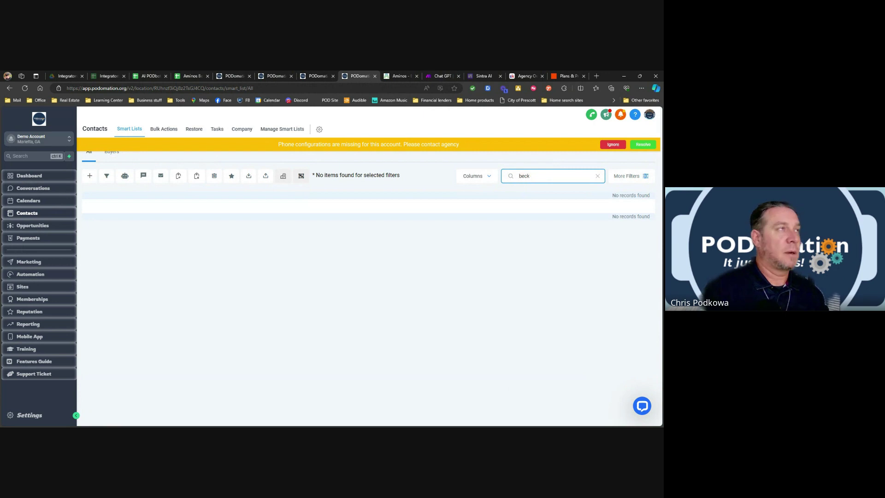
{"action": "key", "text": "BackSpace"}
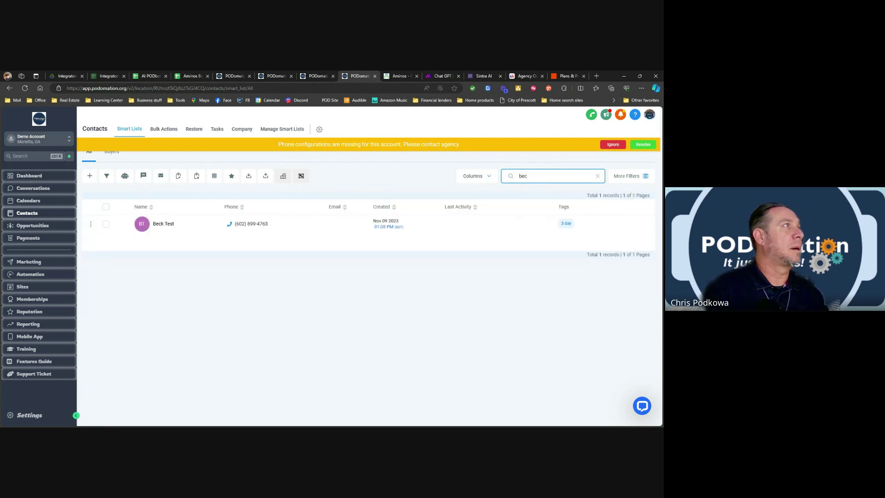
{"action": "key", "text": "BackSpace"}
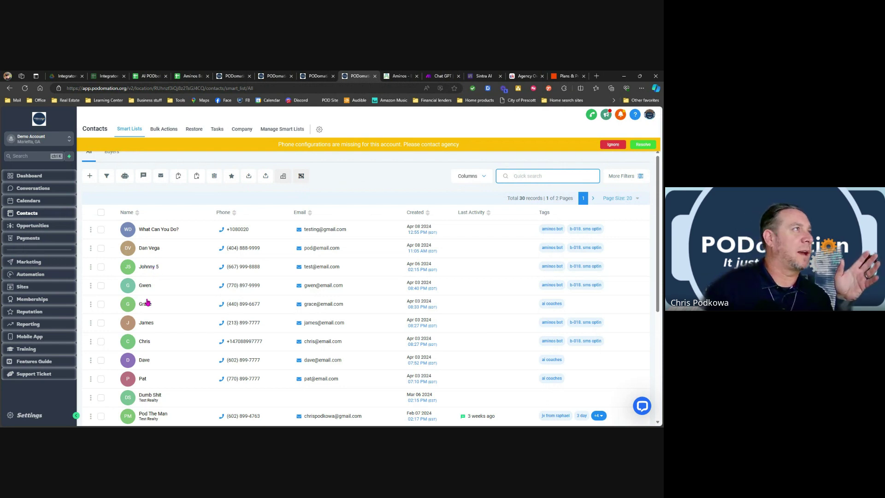
Open the second contact's record and dismiss the missing phone configuration warning.
{"action": "left_click", "coordinate": [148, 249]}
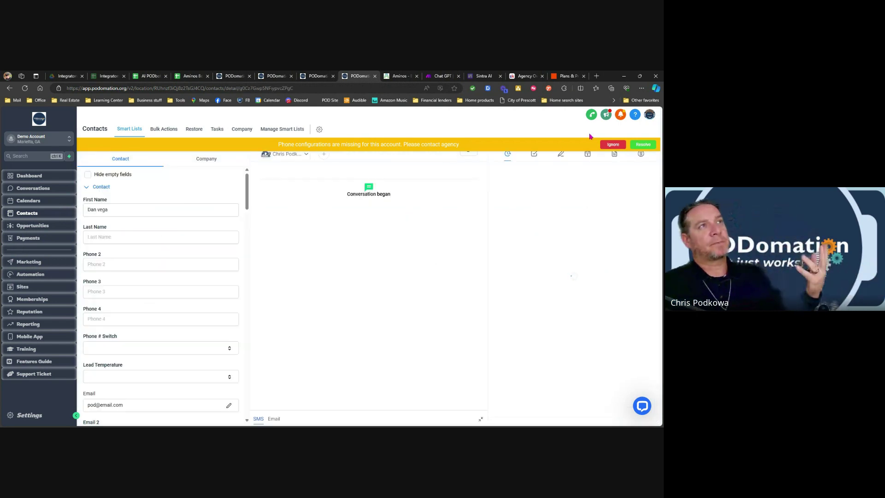
{"action": "left_click", "coordinate": [611, 145]}
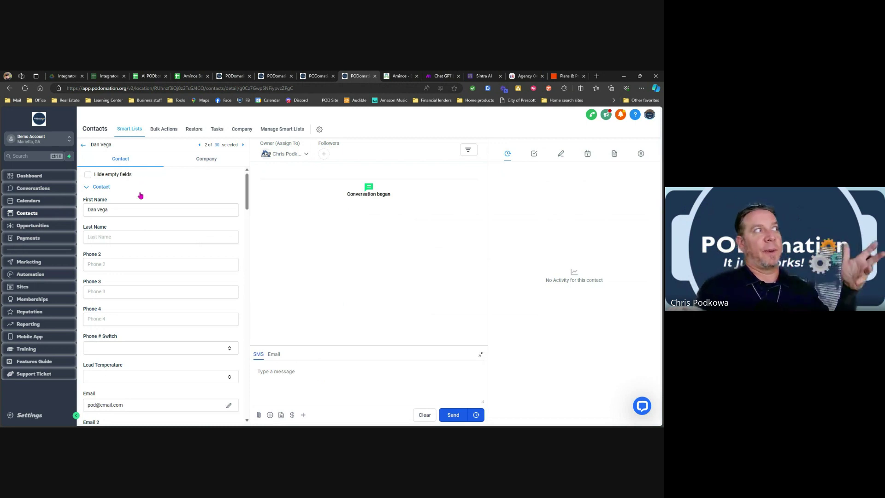
{"action": "scroll", "coordinate": [140, 196], "scroll_direction": "down", "scroll_amount": 3}
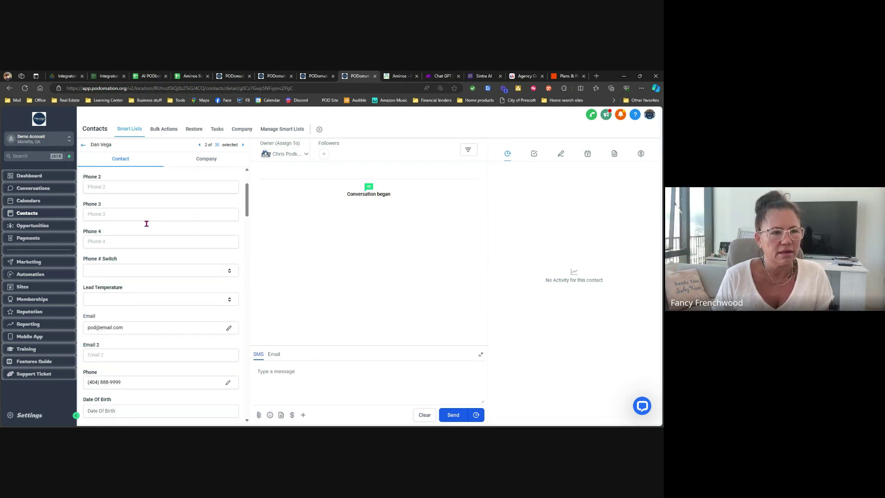
{"action": "scroll", "coordinate": [146, 224], "scroll_direction": "down", "scroll_amount": 12}
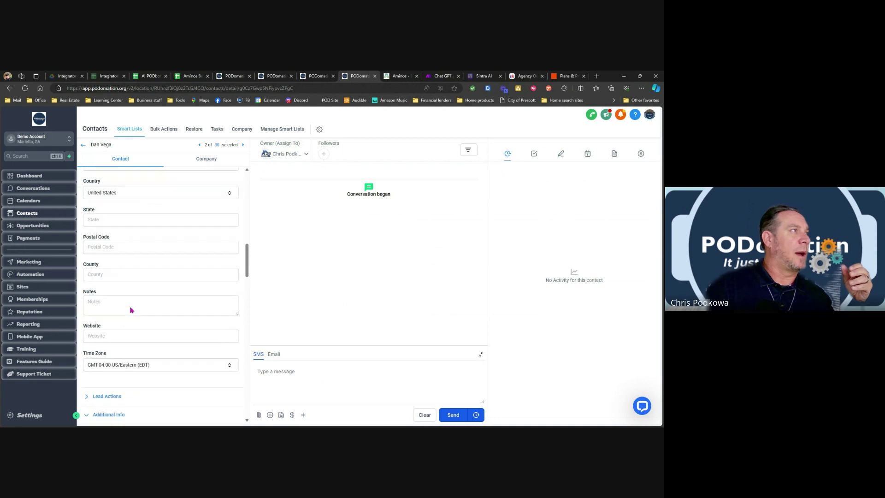
{"action": "scroll", "coordinate": [131, 310], "scroll_direction": "down", "scroll_amount": 12}
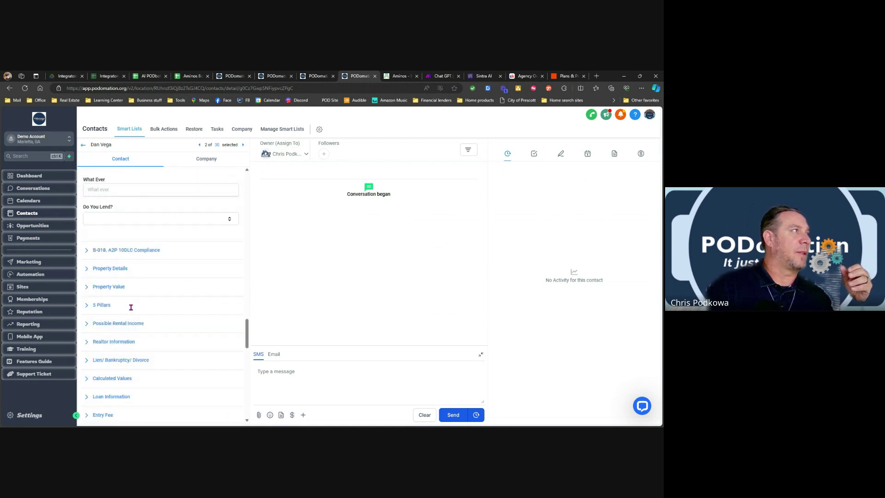
{"action": "scroll", "coordinate": [130, 307], "scroll_direction": "down", "scroll_amount": 12}
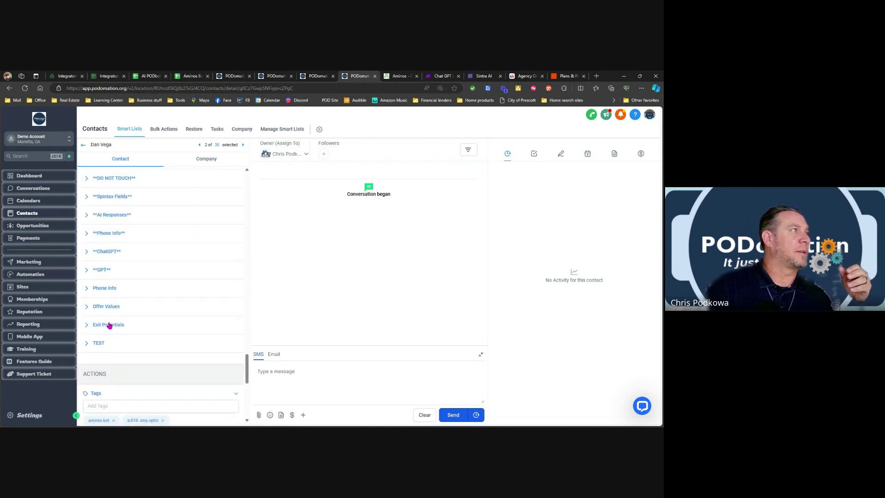
Expand and collapse the GPT, ChatGPT and AI Responses custom field groups.
{"action": "left_click", "coordinate": [103, 270]}
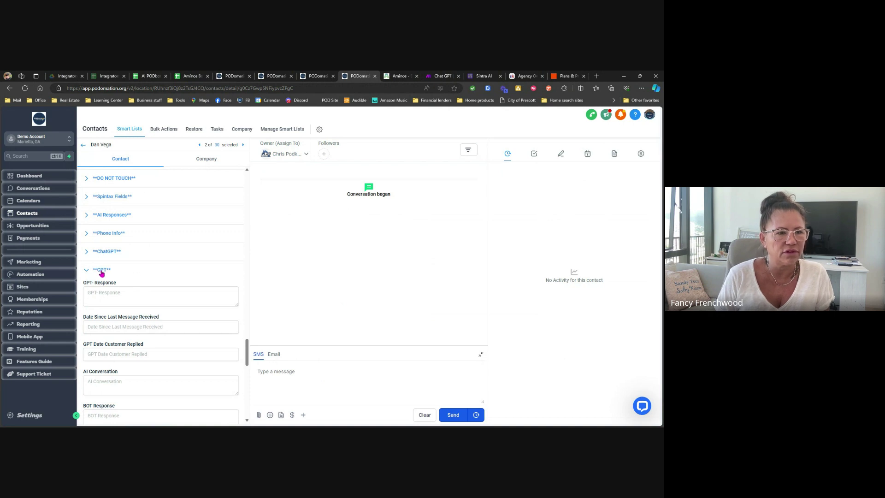
{"action": "scroll", "coordinate": [122, 343], "scroll_direction": "down", "scroll_amount": 2}
{"action": "scroll", "coordinate": [116, 259], "scroll_direction": "up", "scroll_amount": 1}
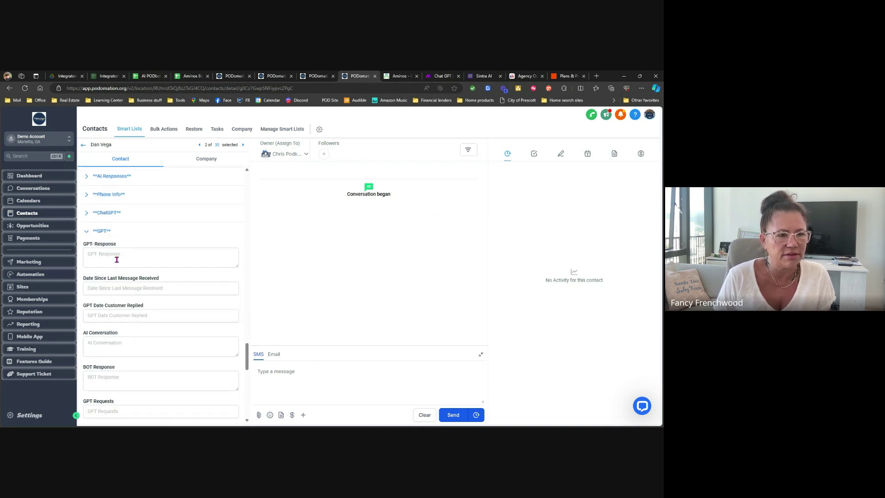
{"action": "left_click", "coordinate": [106, 232]}
{"action": "left_click", "coordinate": [109, 214]}
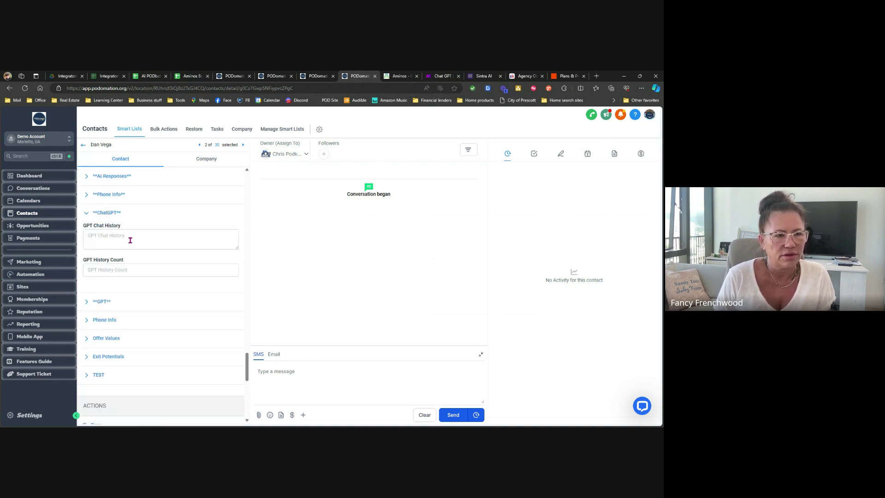
{"action": "left_click", "coordinate": [108, 216]}
{"action": "left_click", "coordinate": [124, 177]}
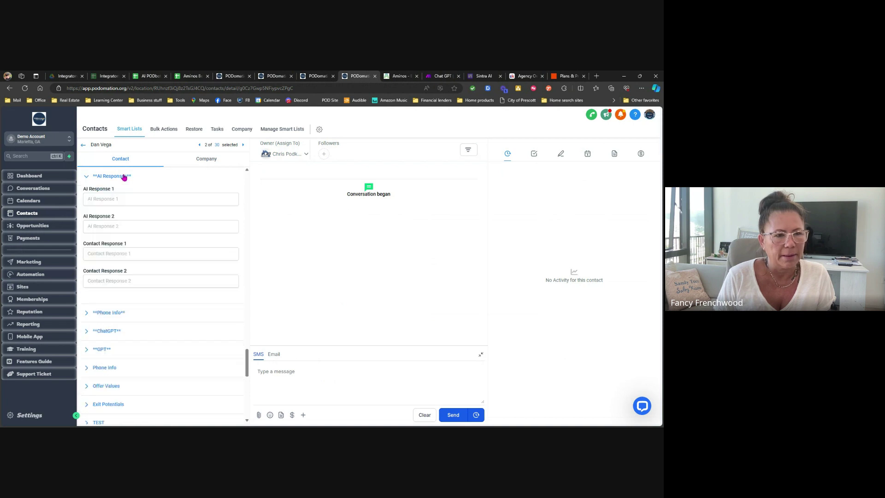
{"action": "left_click", "coordinate": [114, 179]}
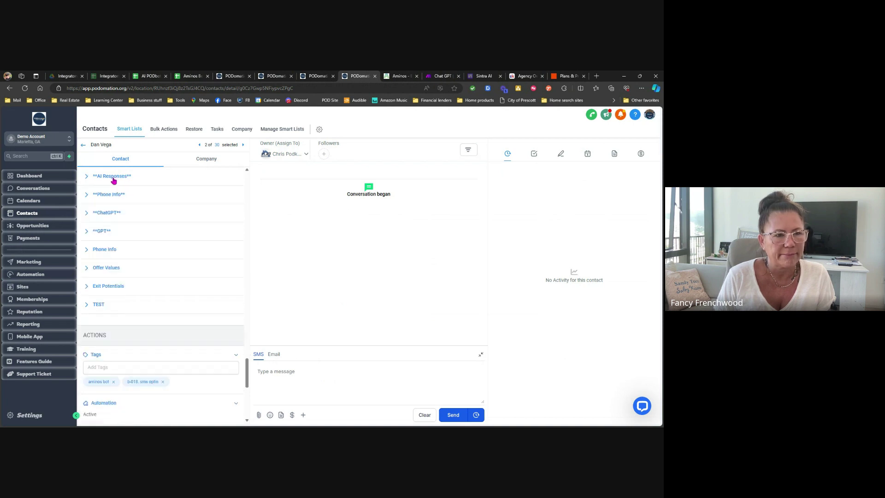
Inspect one more custom field group, then return to the All contacts list.
{"action": "left_click", "coordinate": [143, 240]}
{"action": "left_click", "coordinate": [143, 258]}
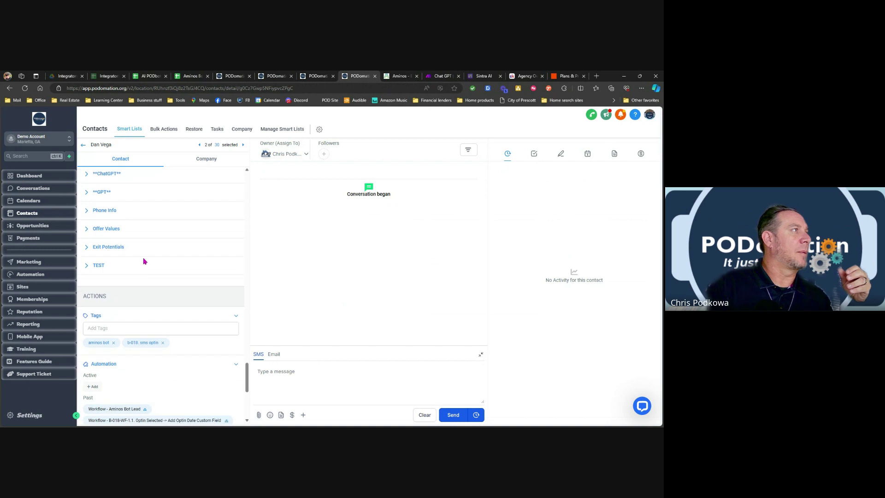
{"action": "scroll", "coordinate": [143, 260], "scroll_direction": "up", "scroll_amount": 5}
{"action": "scroll", "coordinate": [141, 263], "scroll_direction": "down", "scroll_amount": 5}
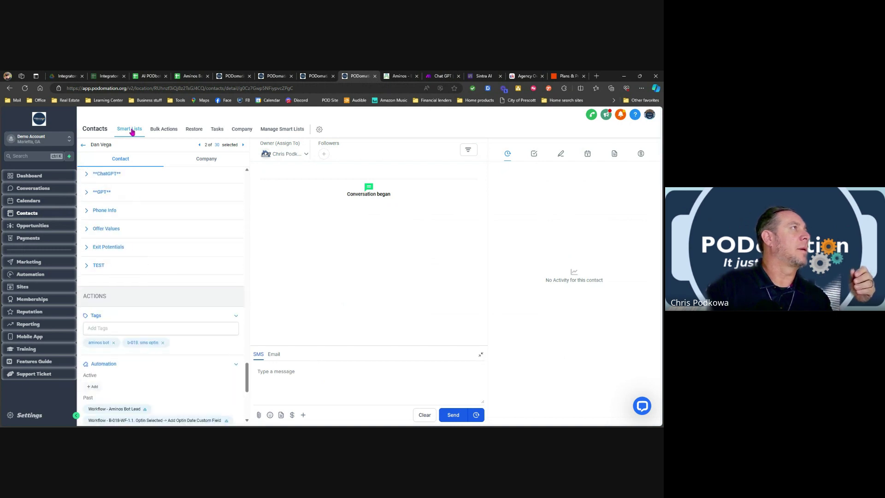
{"action": "left_click", "coordinate": [83, 145]}
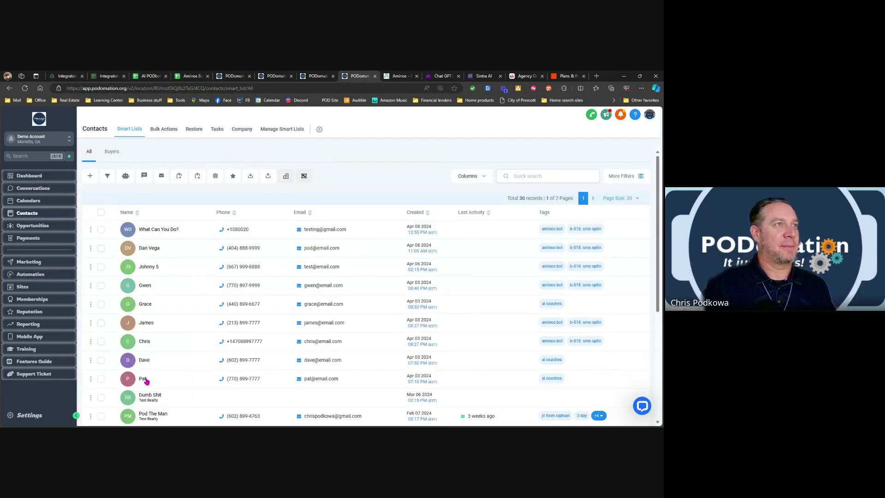
Open the seventh contact's record and scroll down its Contact panel.
{"action": "left_click", "coordinate": [144, 341]}
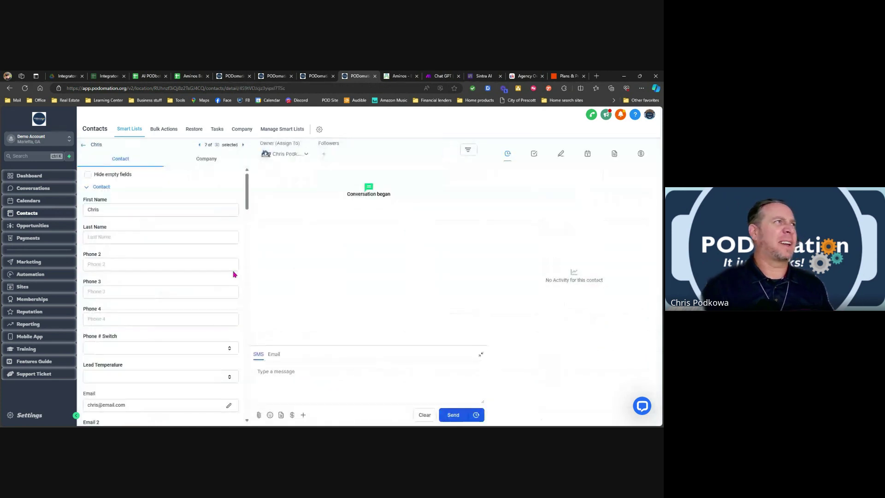
{"action": "scroll", "coordinate": [168, 282], "scroll_direction": "down", "scroll_amount": 1}
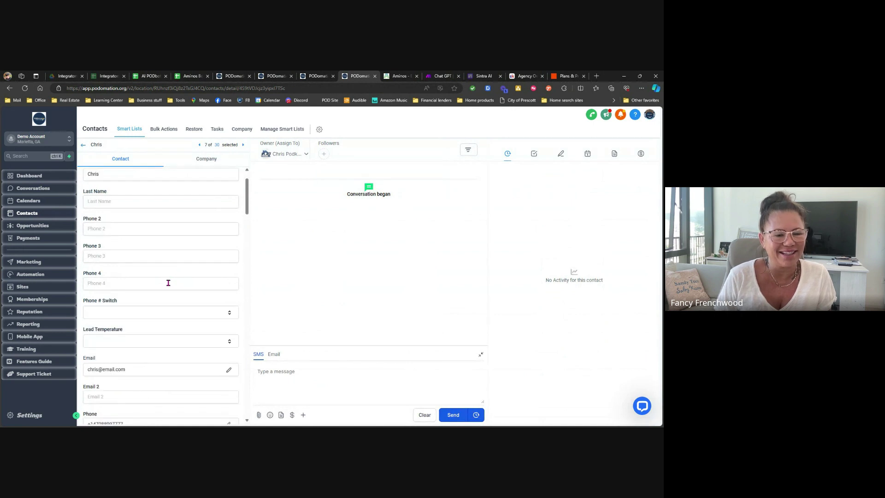
{"action": "scroll", "coordinate": [168, 283], "scroll_direction": "down", "scroll_amount": 15}
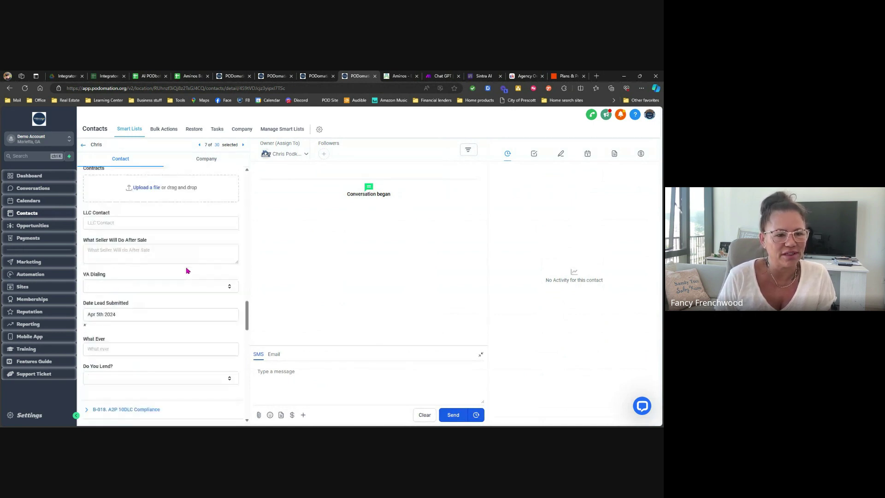
{"action": "scroll", "coordinate": [187, 270], "scroll_direction": "down", "scroll_amount": 10}
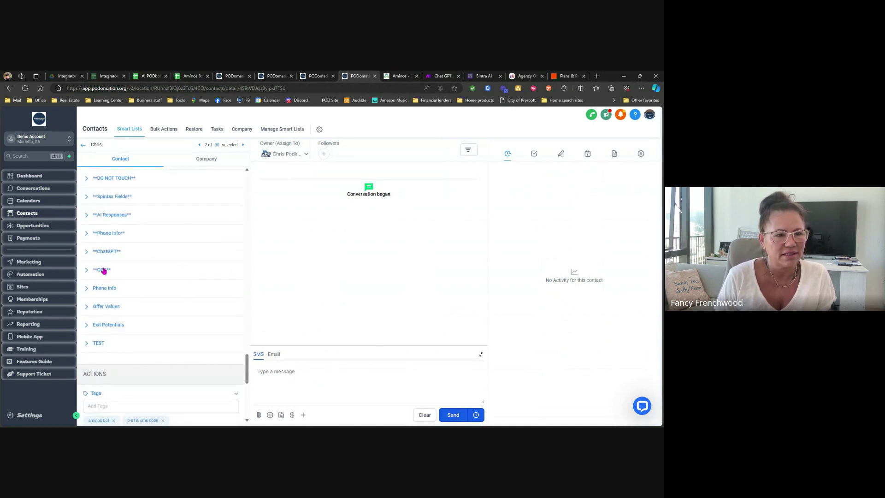
Expand and collapse the GPT, ChatGPT and AI Responses field groups, finding AI Responses empty.
{"action": "left_click", "coordinate": [102, 270]}
{"action": "scroll", "coordinate": [134, 318], "scroll_direction": "up", "scroll_amount": 1}
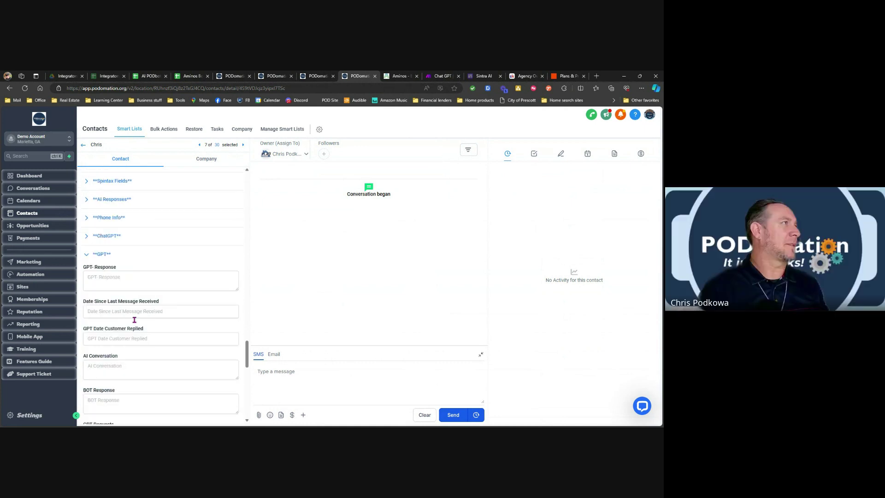
{"action": "left_click", "coordinate": [104, 270]}
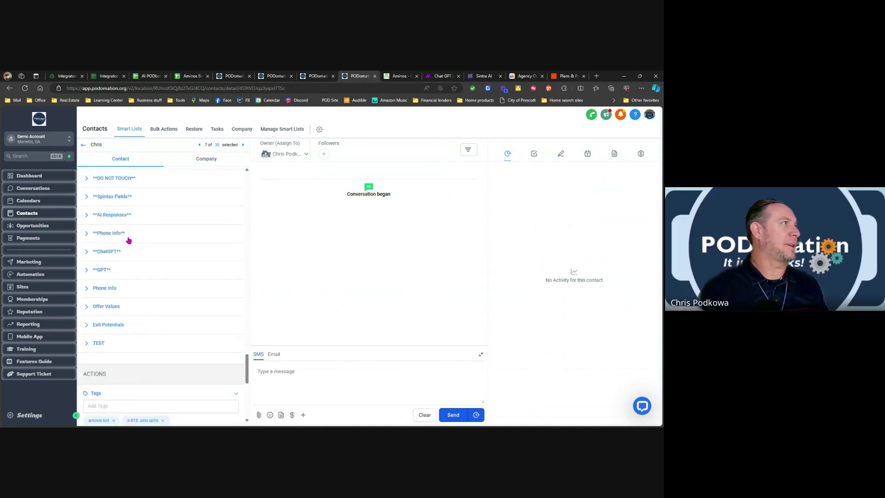
{"action": "scroll", "coordinate": [127, 247], "scroll_direction": "up", "scroll_amount": 1}
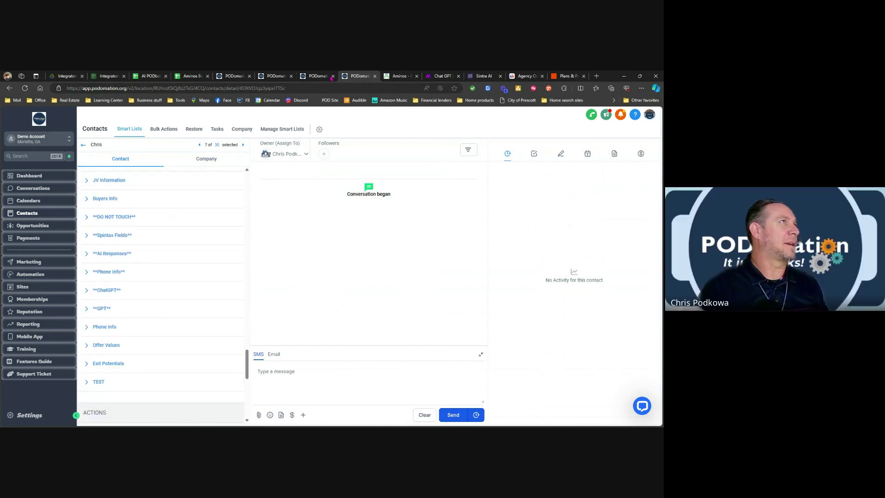
{"action": "left_click", "coordinate": [110, 292]}
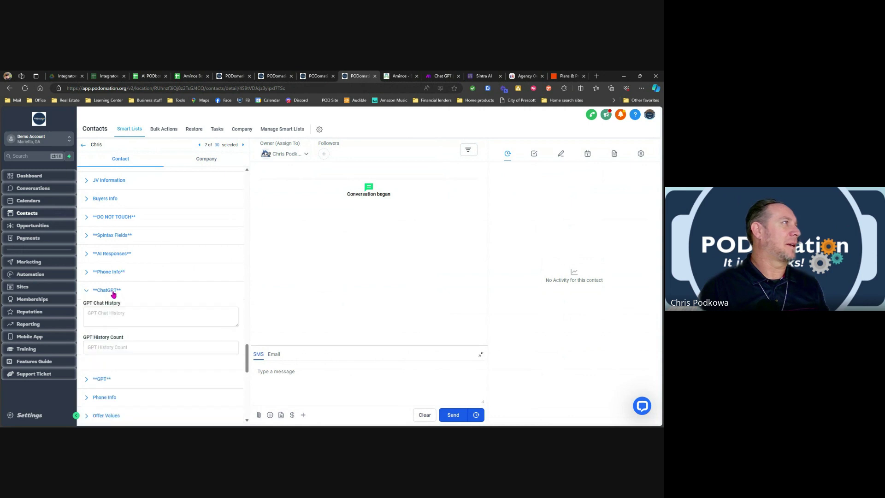
{"action": "left_click", "coordinate": [114, 291]}
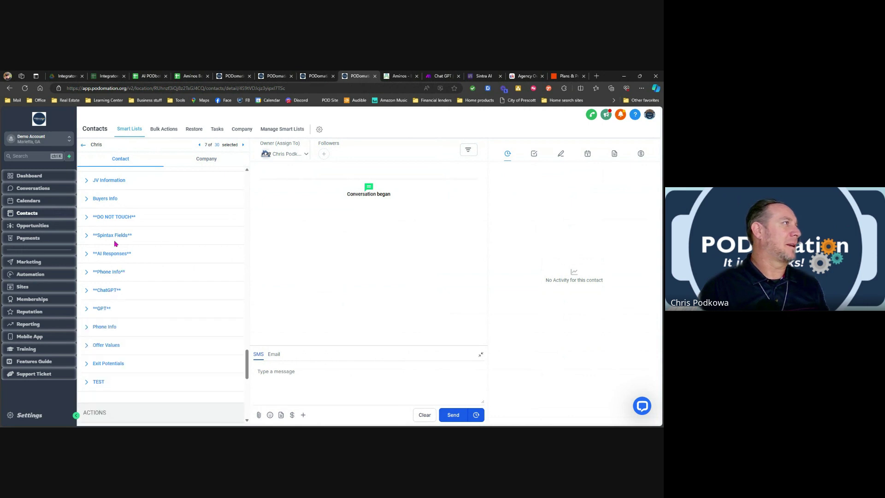
{"action": "left_click", "coordinate": [112, 256]}
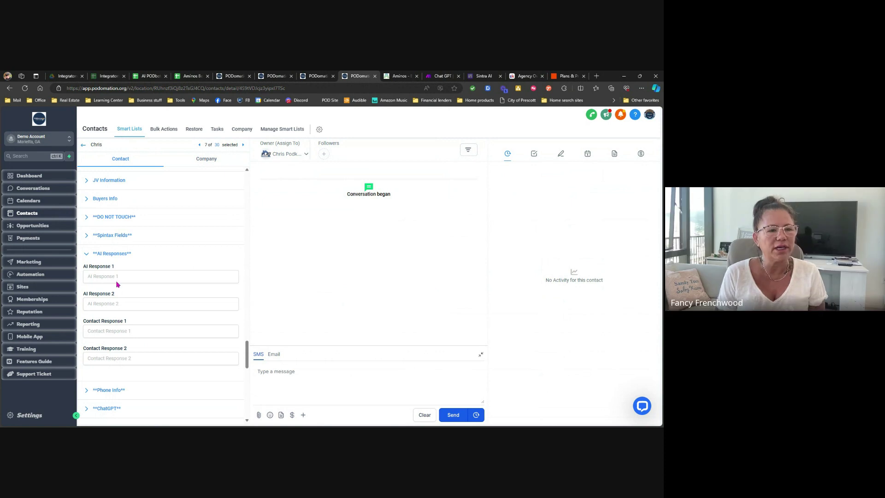
{"action": "left_click", "coordinate": [113, 253]}
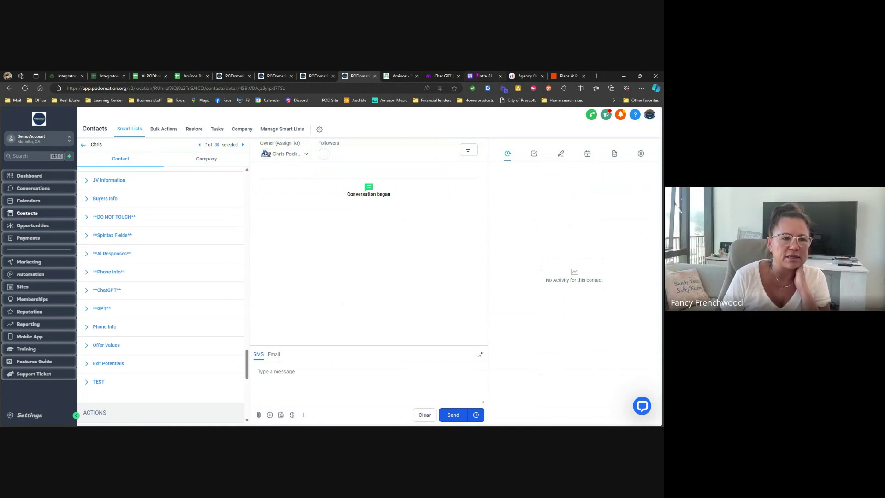
Exit the Chat GPT scenario without saving, then open the active Aminos PODbot with Make scenario.
{"action": "left_click", "coordinate": [441, 76]}
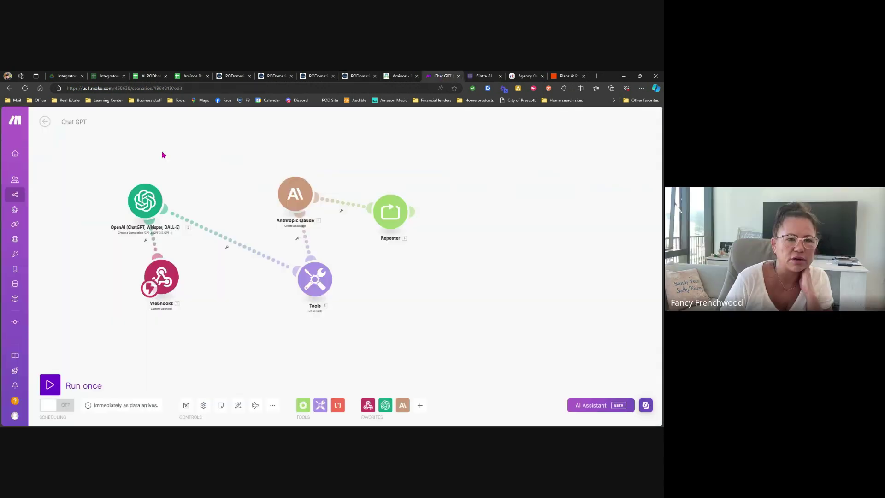
{"action": "left_click", "coordinate": [46, 121]}
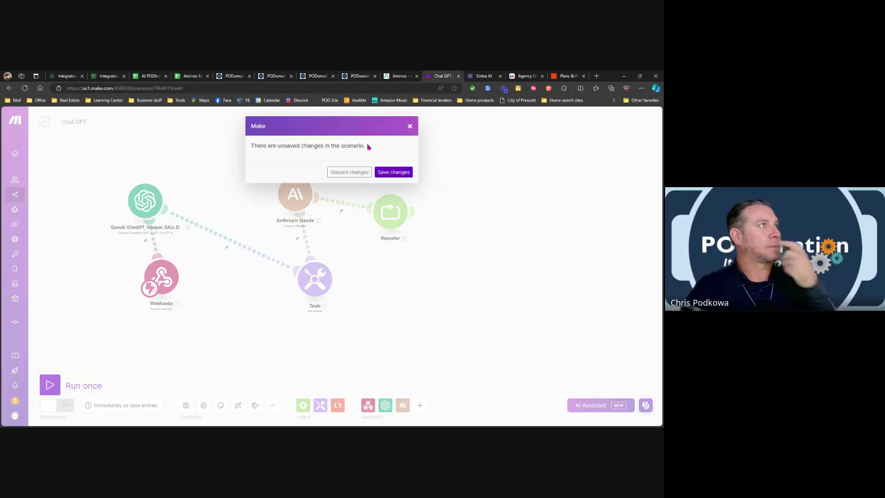
{"action": "left_click", "coordinate": [347, 176]}
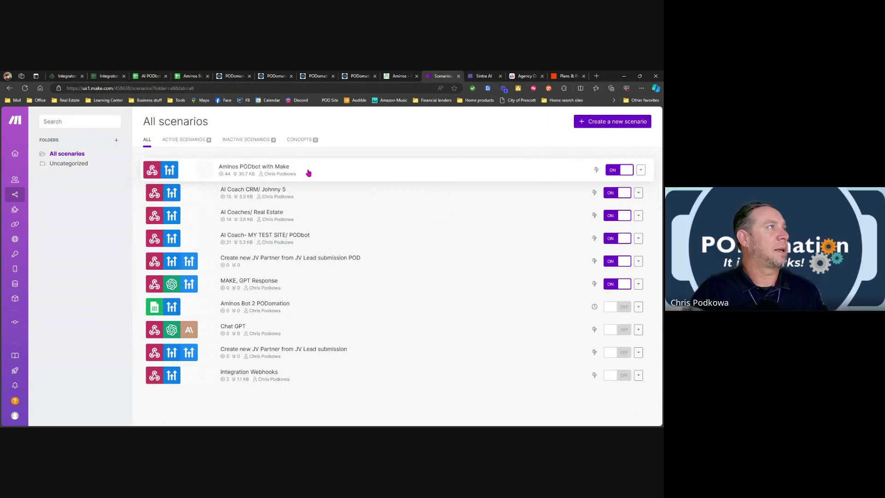
{"action": "left_click", "coordinate": [308, 173]}
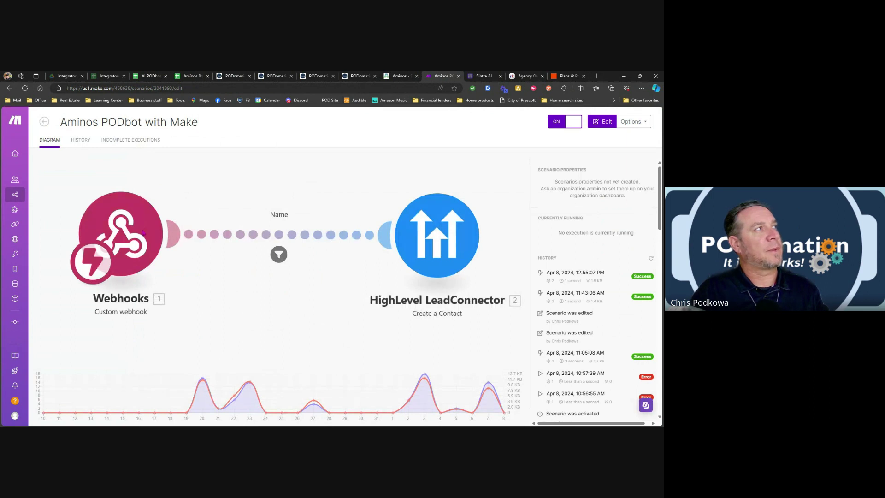
Open the HighLevel LeadConnector Create a Contact module and review its Email, Phone, First Name and Tags mappings.
{"action": "left_click", "coordinate": [435, 235]}
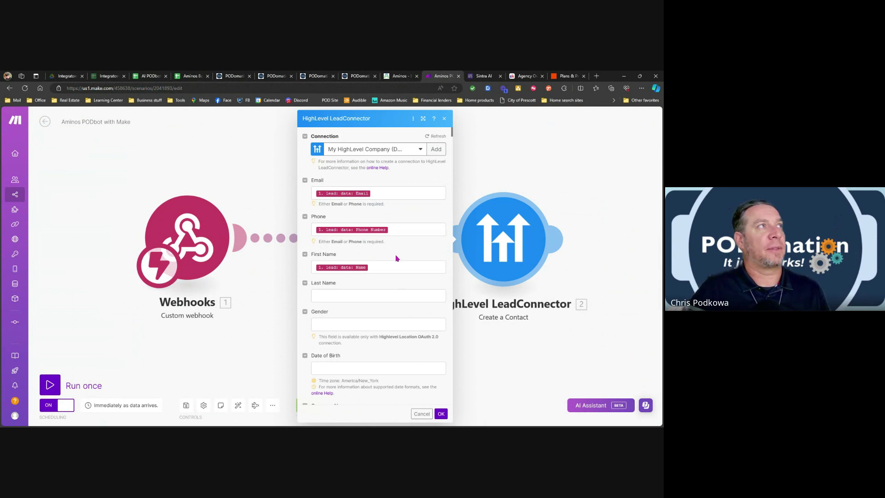
{"action": "scroll", "coordinate": [350, 193], "scroll_direction": "down", "scroll_amount": 2}
{"action": "scroll", "coordinate": [353, 276], "scroll_direction": "up", "scroll_amount": 2}
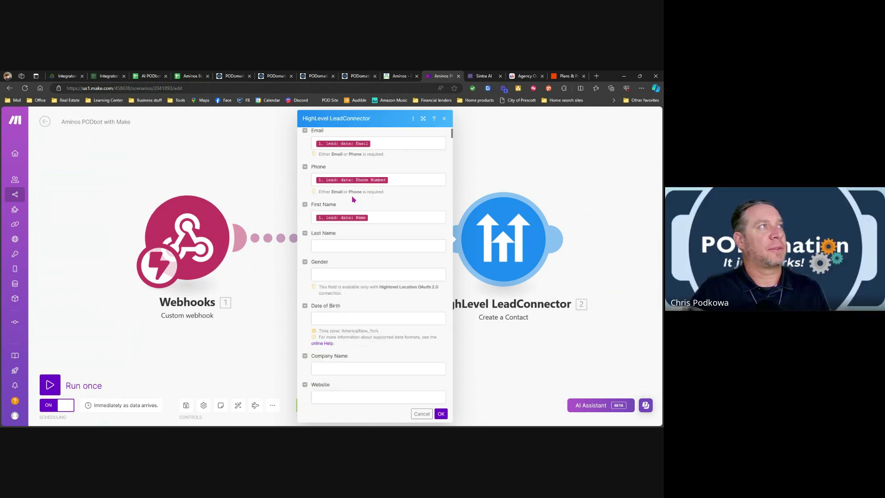
{"action": "scroll", "coordinate": [383, 262], "scroll_direction": "down", "scroll_amount": 2}
{"action": "scroll", "coordinate": [384, 262], "scroll_direction": "down", "scroll_amount": 5}
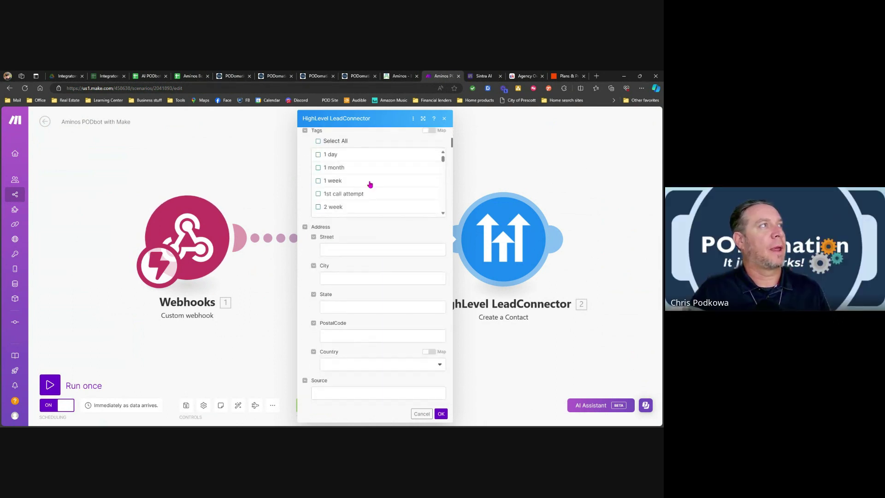
{"action": "scroll", "coordinate": [369, 183], "scroll_direction": "down", "scroll_amount": 2}
{"action": "scroll", "coordinate": [369, 189], "scroll_direction": "down", "scroll_amount": 5}
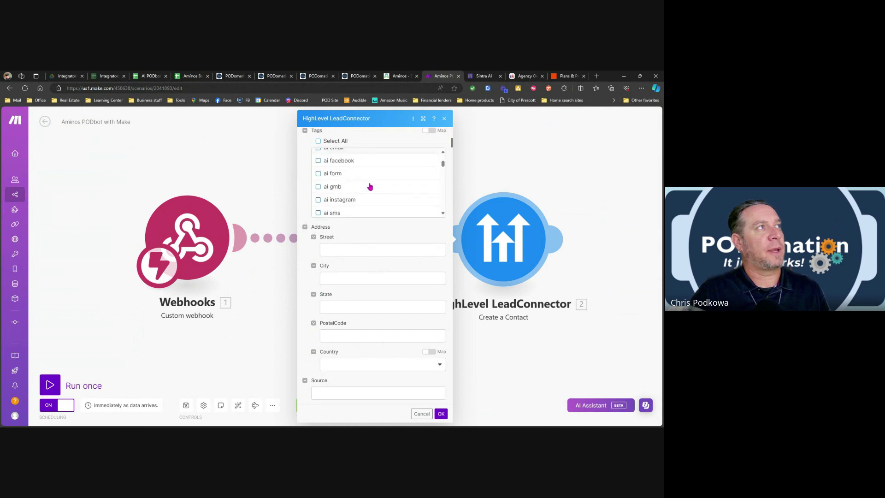
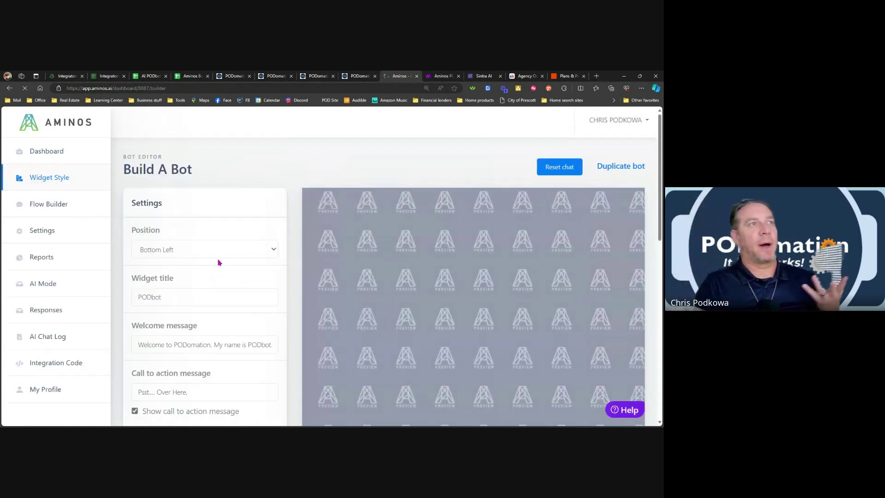
Restart the PODbot test chat and reply to the bot with a first name.
{"action": "scroll", "coordinate": [489, 271], "scroll_direction": "down", "scroll_amount": 4}
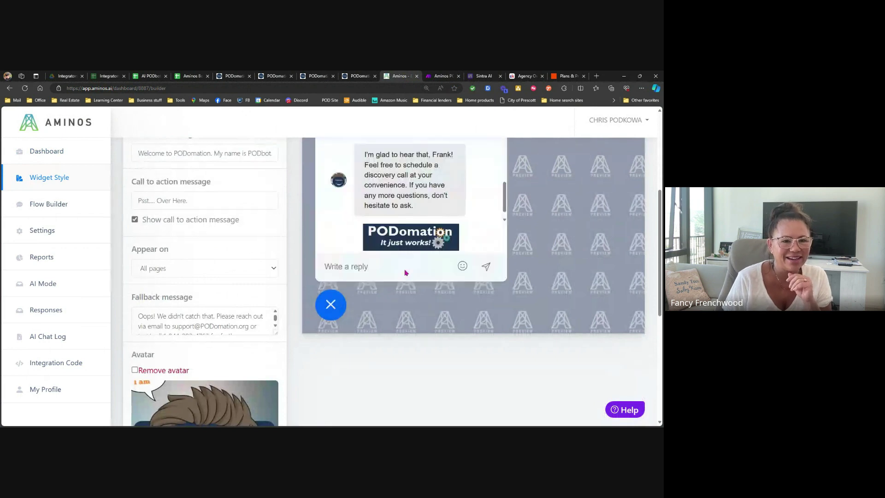
{"action": "scroll", "coordinate": [408, 249], "scroll_direction": "up", "scroll_amount": 2}
{"action": "scroll", "coordinate": [407, 243], "scroll_direction": "up", "scroll_amount": 1}
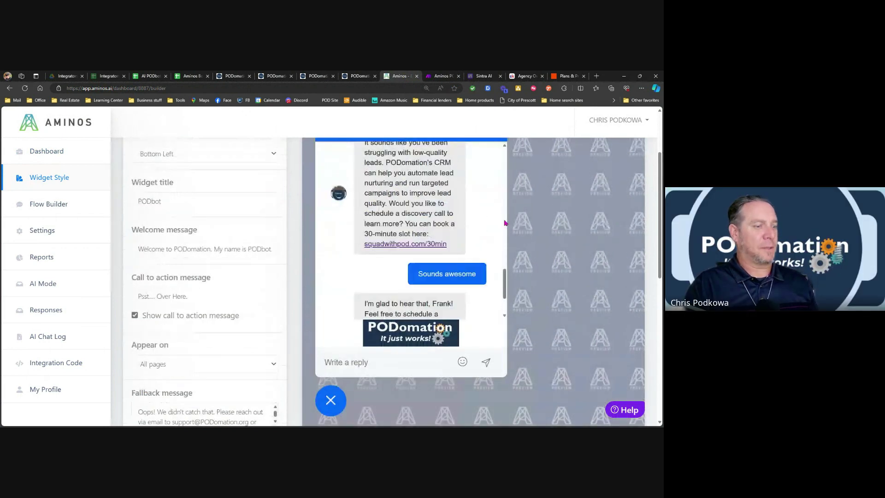
{"action": "key", "text": "ctrl+minus"}
{"action": "key", "text": "ctrl+minus"}
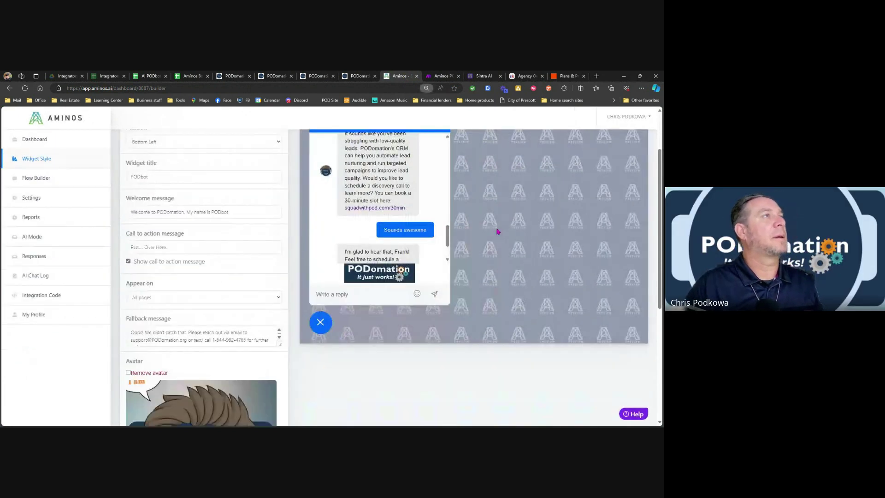
{"action": "scroll", "coordinate": [498, 231], "scroll_direction": "up", "scroll_amount": 2}
{"action": "left_click", "coordinate": [419, 188]}
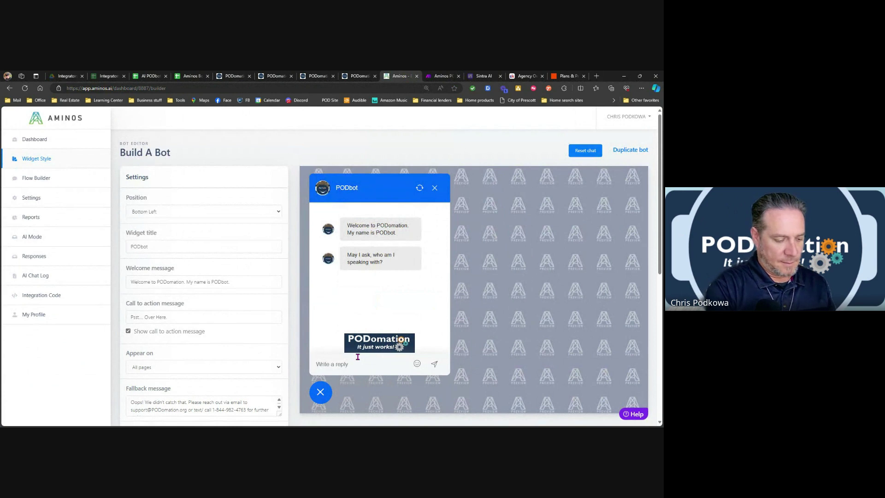
{"action": "left_click", "coordinate": [357, 357]}
{"action": "type", "text": "DAnny"}
{"action": "key", "text": "Return"}
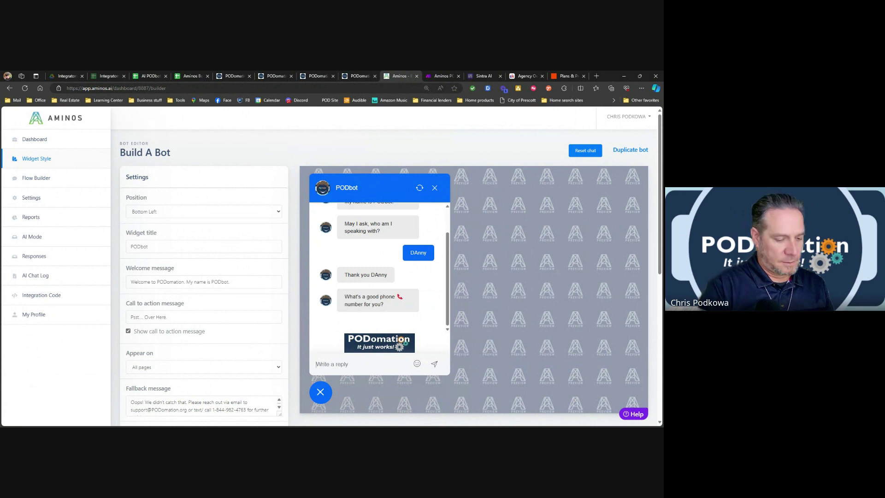
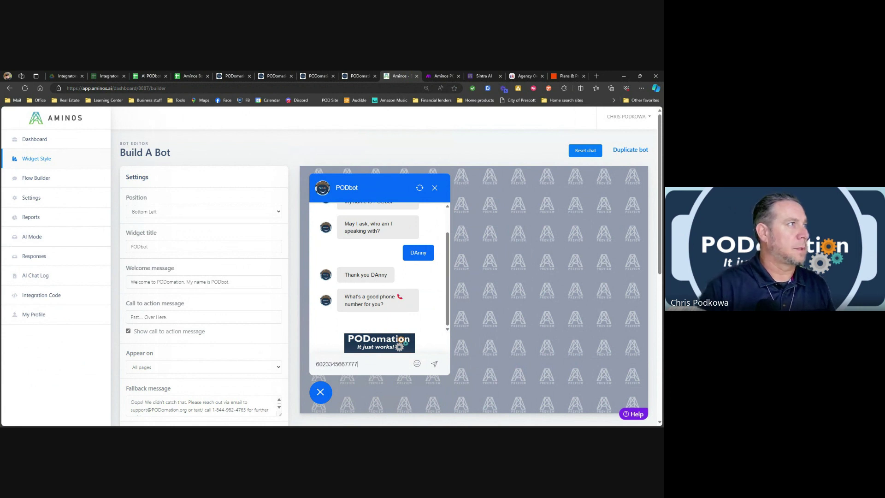
Send the bot a test phone number and a test email address.
{"action": "key", "text": "Return"}
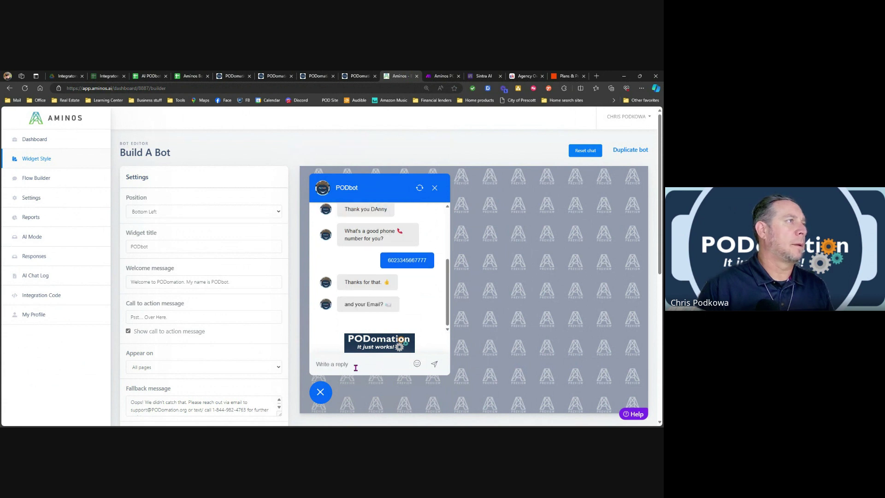
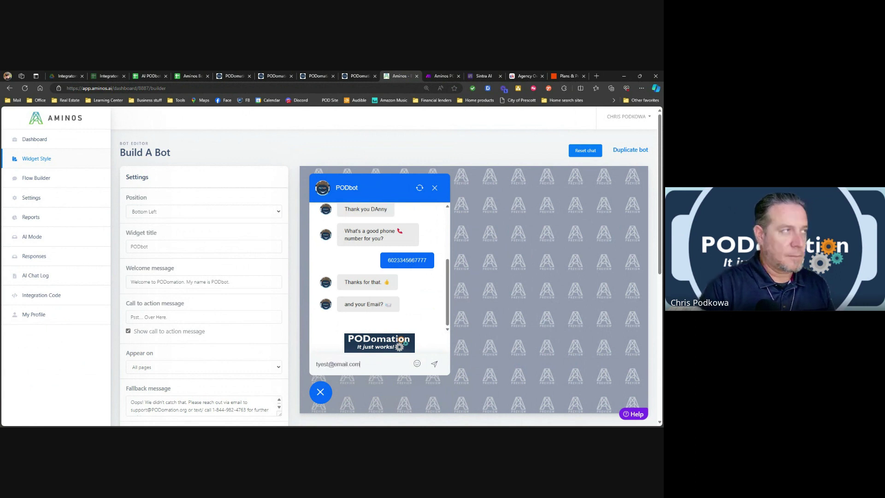
{"action": "key", "text": "Return"}
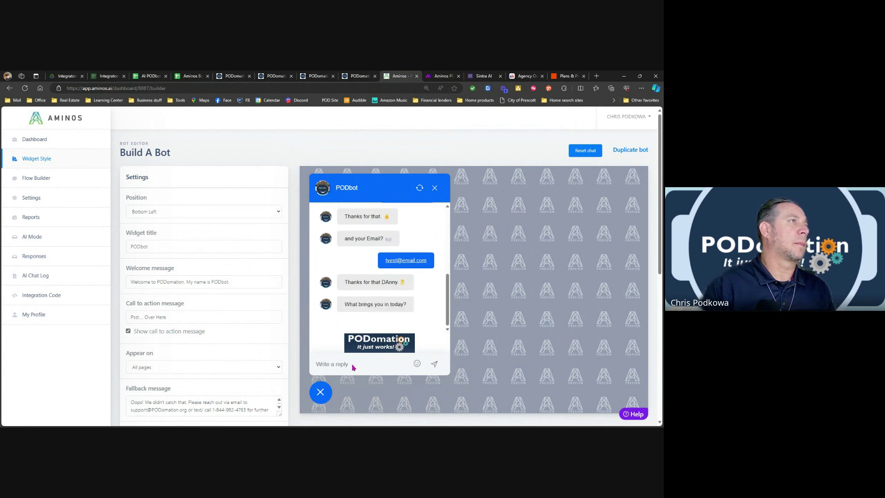
Give 'Playing around' as the visit reason, ask 'What can PODomation do for me', then close the chat.
{"action": "type", "text": "P"}
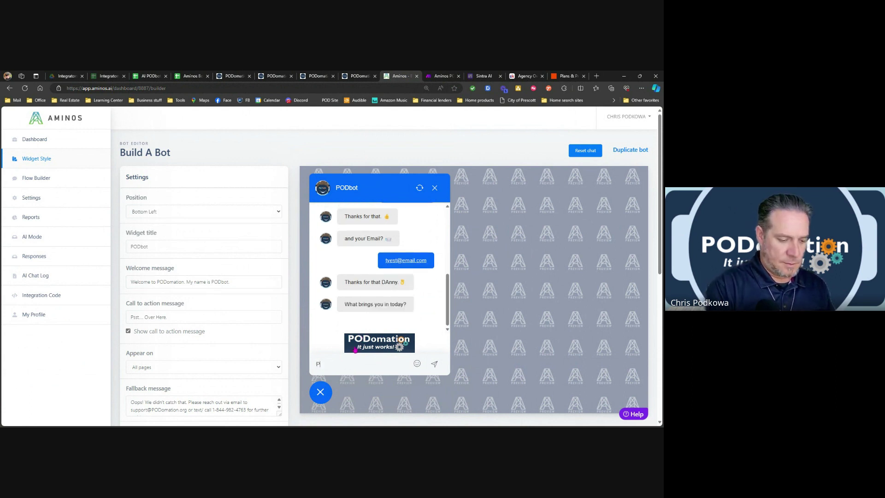
{"action": "type", "text": "laying around with"}
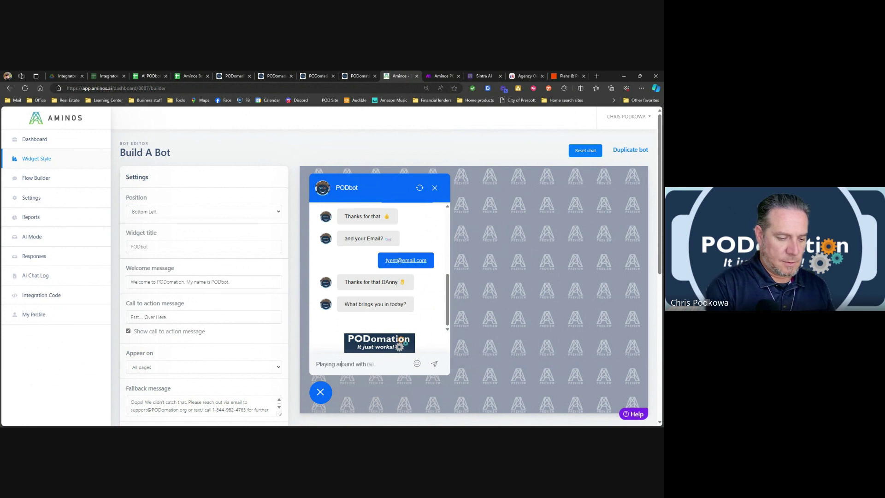
{"action": "key", "text": "BackSpace"}
{"action": "key", "text": "BackSpace"}
{"action": "key", "text": "BackSpace"}
{"action": "key", "text": "BackSpace"}
{"action": "key", "text": "BackSpace"}
{"action": "key", "text": "Return"}
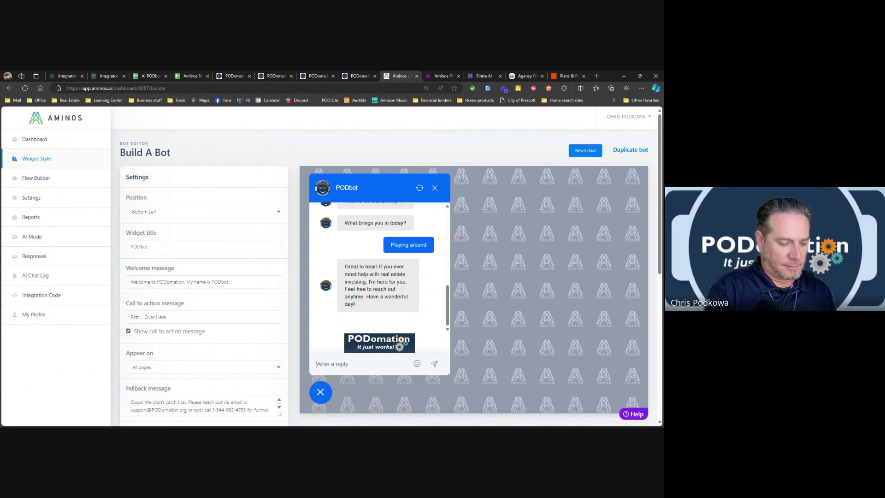
{"action": "type", "text": "What can"}
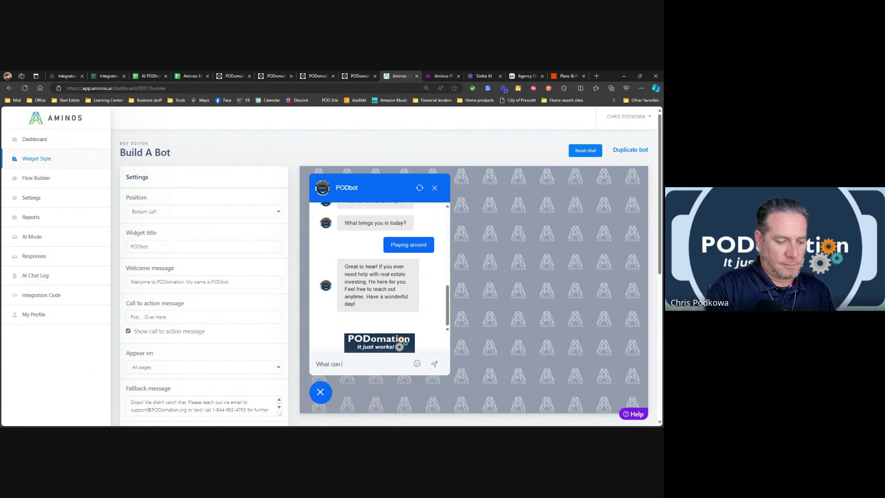
{"action": "type", "text": " PODomati"}
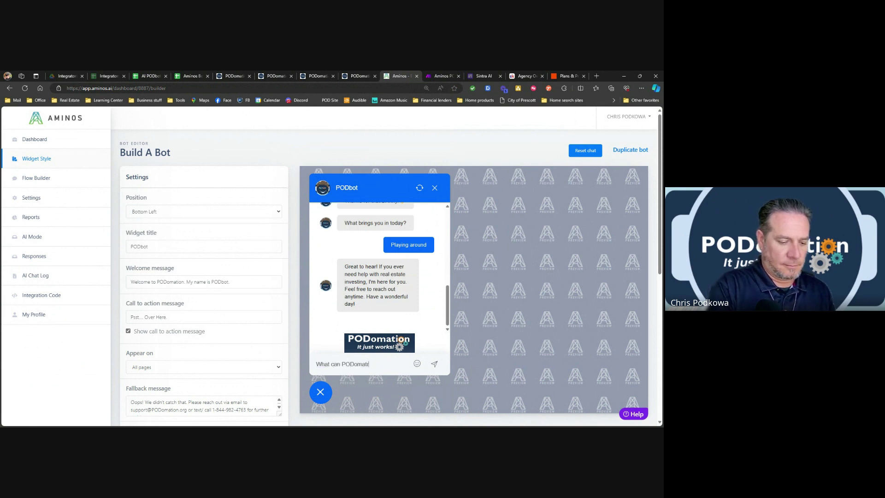
{"action": "type", "text": "ion do for me?"}
{"action": "key", "text": "Return"}
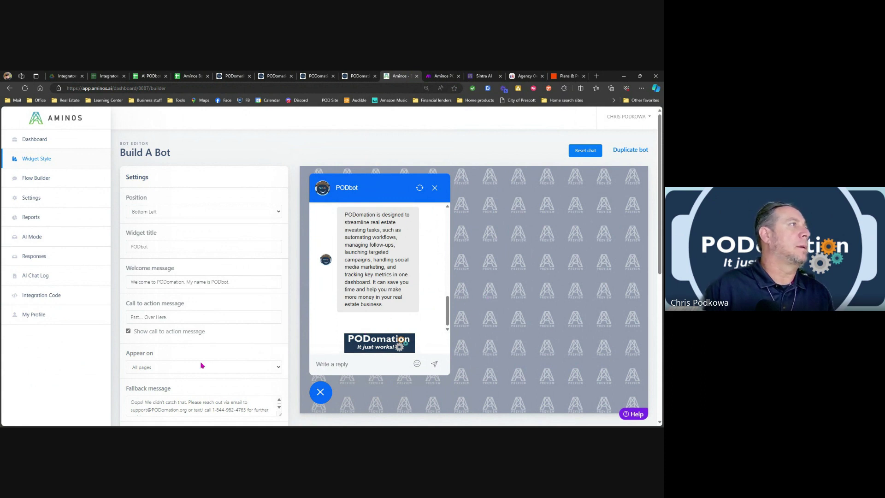
{"action": "left_click", "coordinate": [318, 393]}
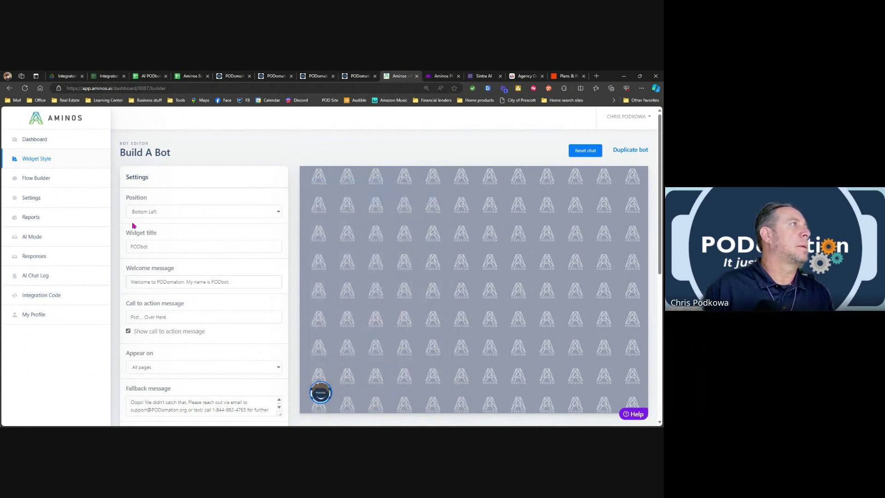
Check the Make webhook URL on the bot's Settings page, then switch to the Make scenario.
{"action": "left_click", "coordinate": [35, 182]}
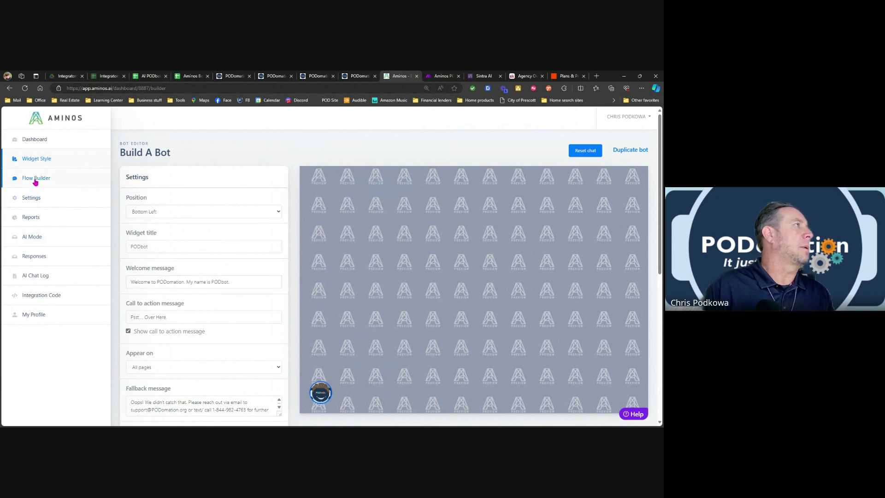
{"action": "left_click", "coordinate": [37, 197]}
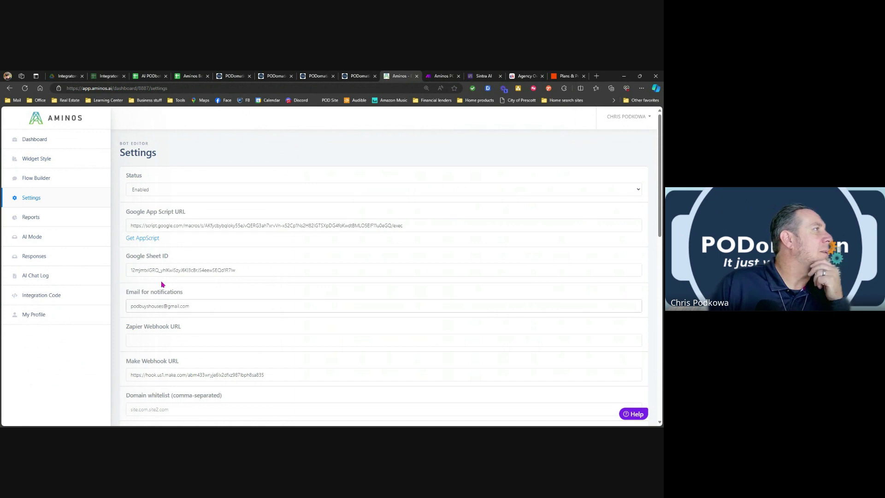
{"action": "scroll", "coordinate": [188, 338], "scroll_direction": "down", "scroll_amount": 1}
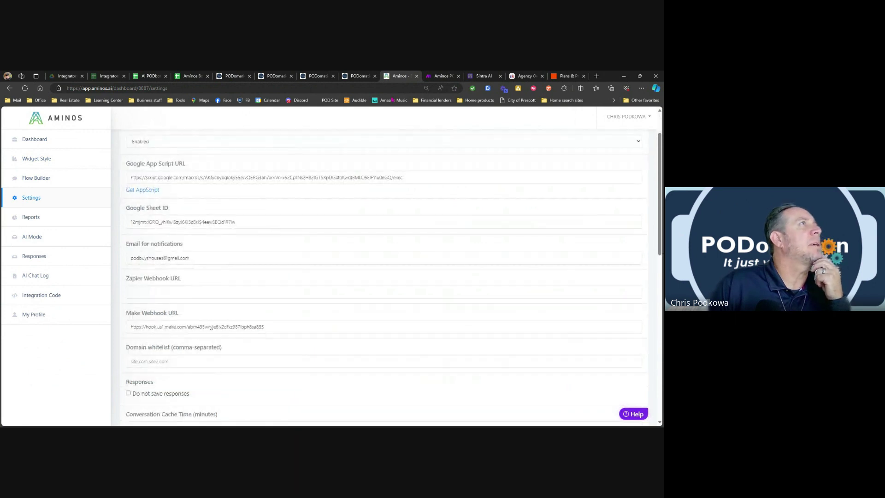
{"action": "left_click", "coordinate": [443, 77]}
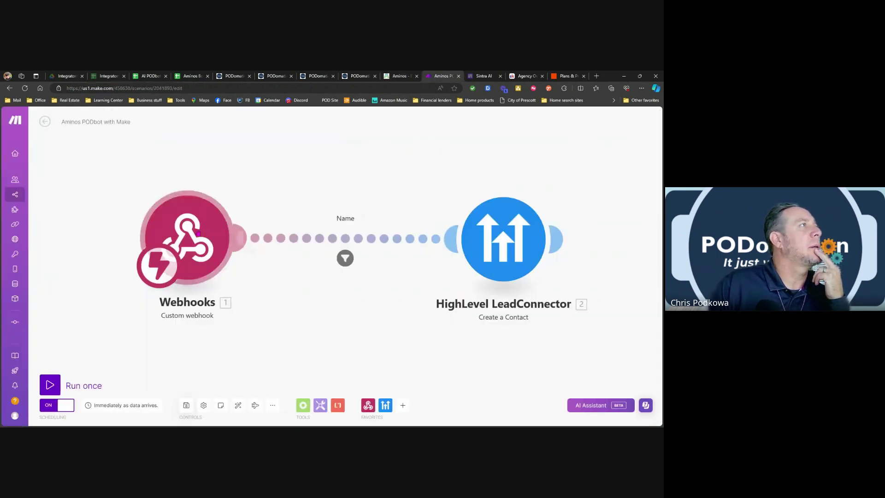
Review the webhook module settings, save the scenario, and go to the PODomation CRM contacts.
{"action": "left_click", "coordinate": [203, 235]}
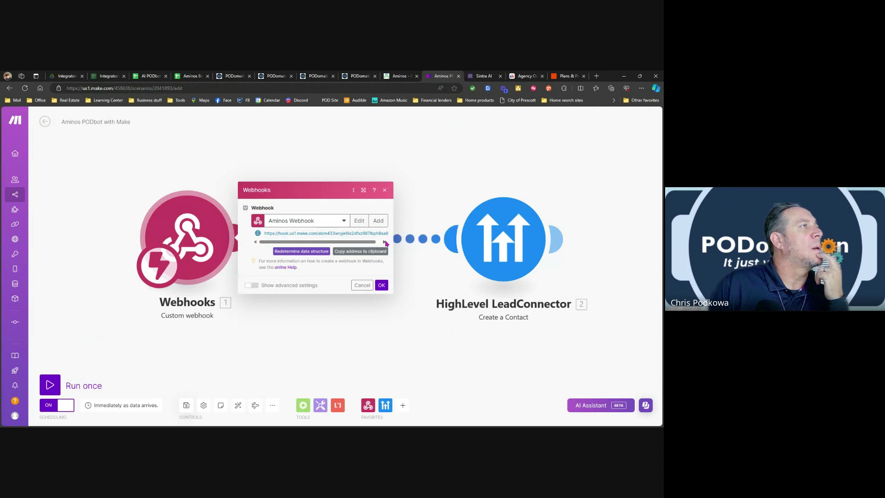
{"action": "left_click", "coordinate": [384, 242]}
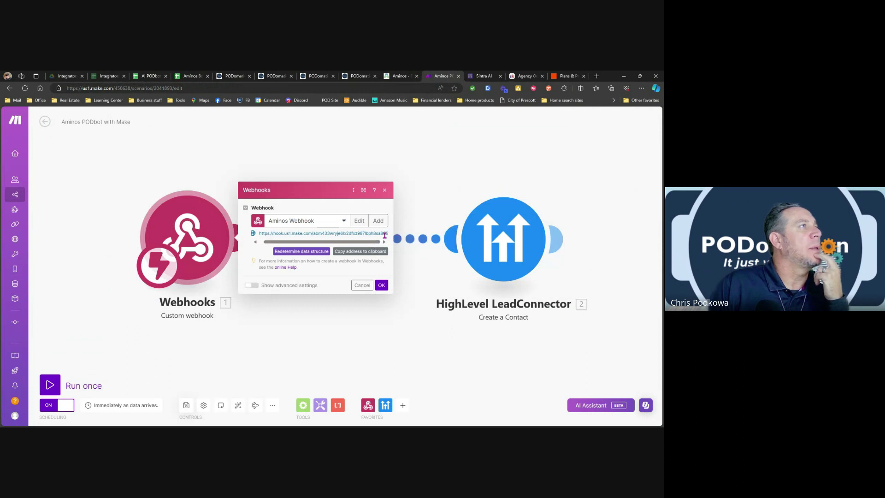
{"action": "left_click", "coordinate": [402, 319]}
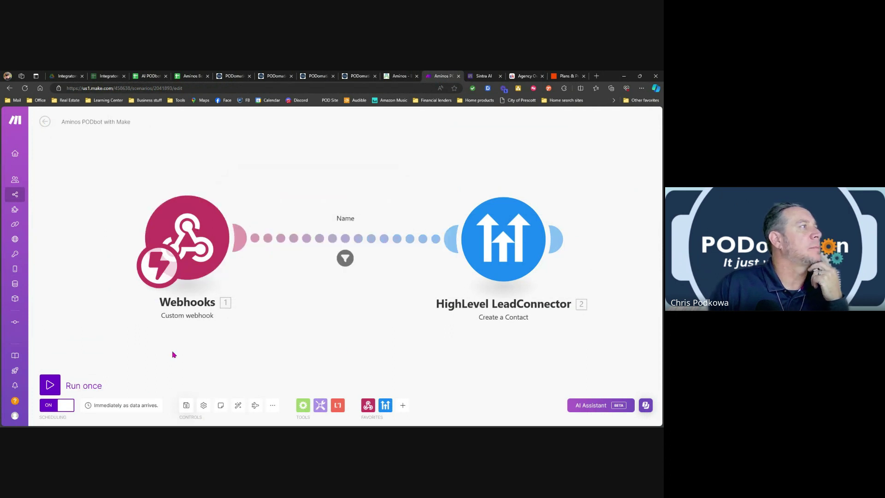
{"action": "left_click", "coordinate": [187, 406]}
{"action": "left_click", "coordinate": [45, 122]}
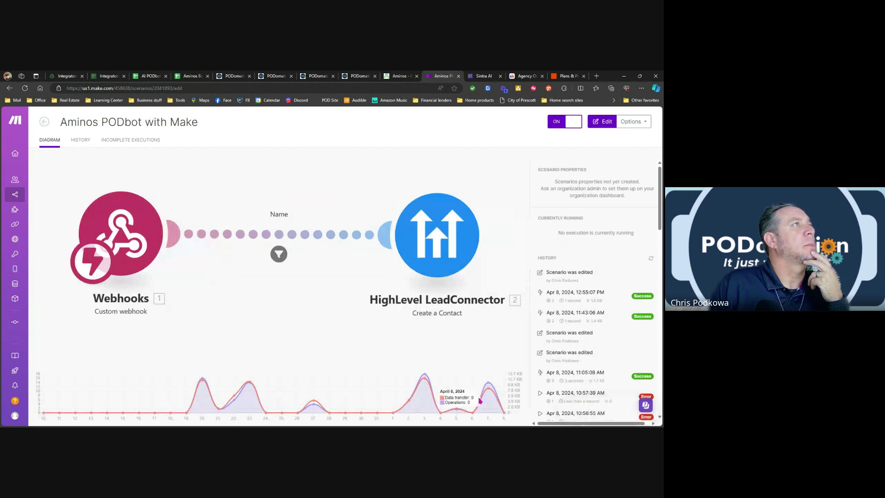
{"action": "left_click", "coordinate": [352, 76]}
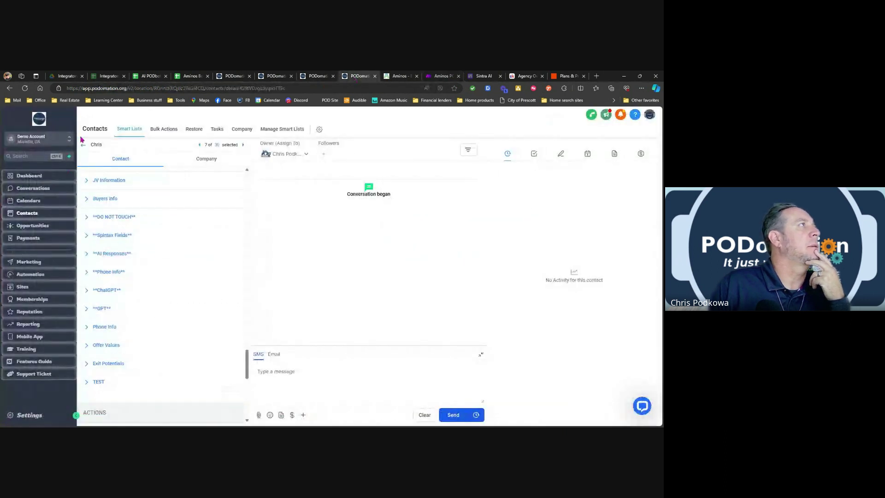
Return to the Contacts 'All' list, then switch to the Aminos bot settings.
{"action": "left_click", "coordinate": [83, 145]}
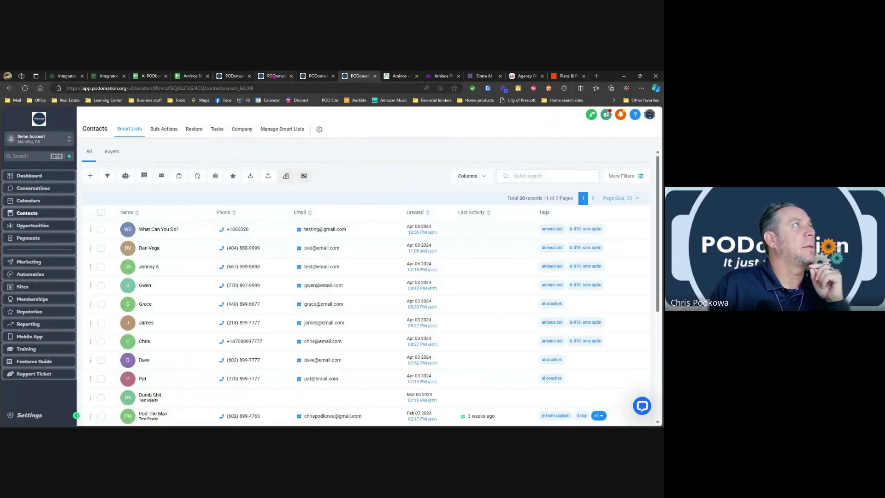
{"action": "left_click", "coordinate": [399, 75]}
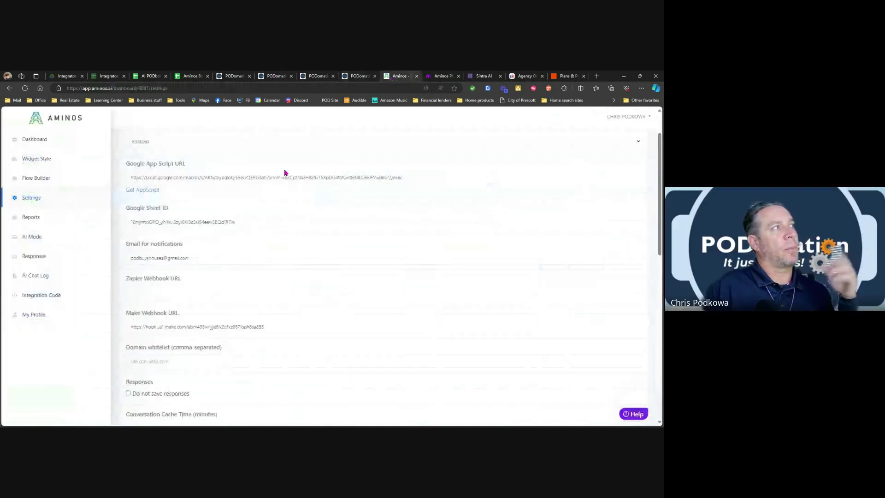
Review the AI Start block's chatlog-to-integrations setting (after 1 minute) and save the flow.
{"action": "left_click", "coordinate": [39, 180]}
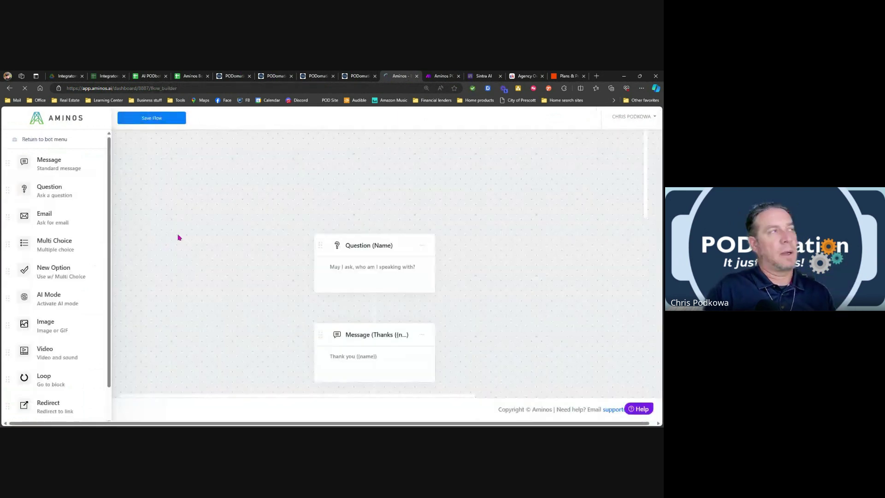
{"action": "scroll", "coordinate": [249, 295], "scroll_direction": "down", "scroll_amount": 2}
{"action": "scroll", "coordinate": [256, 289], "scroll_direction": "down", "scroll_amount": 2}
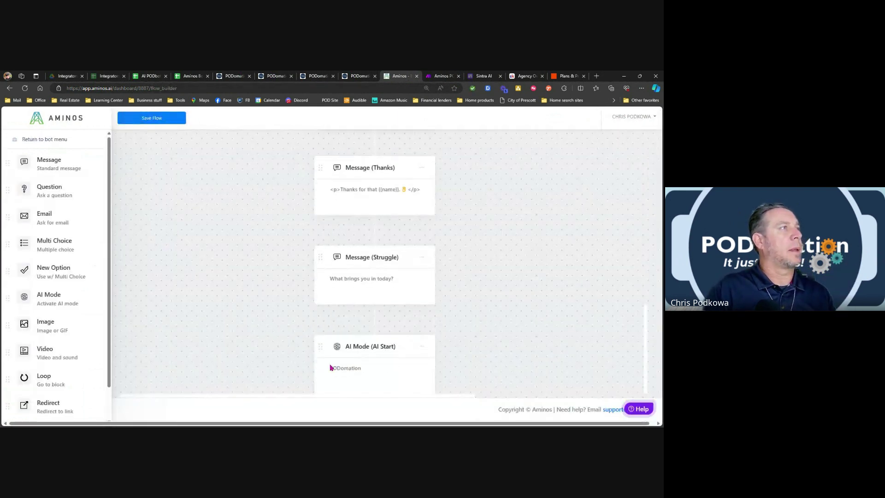
{"action": "left_click", "coordinate": [379, 372]}
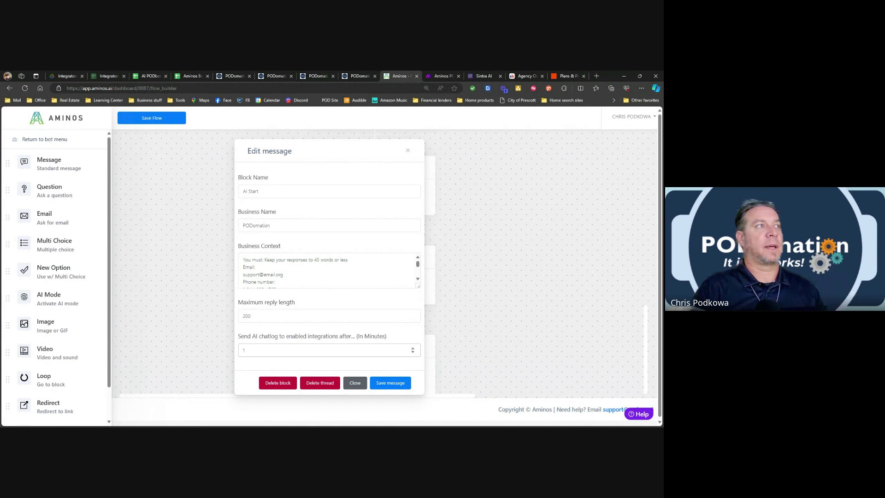
{"action": "left_click", "coordinate": [354, 385]}
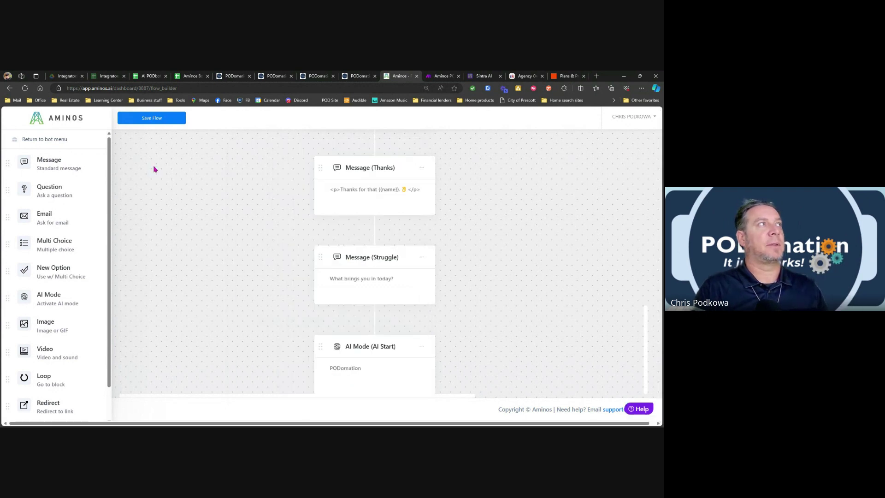
{"action": "left_click", "coordinate": [150, 119]}
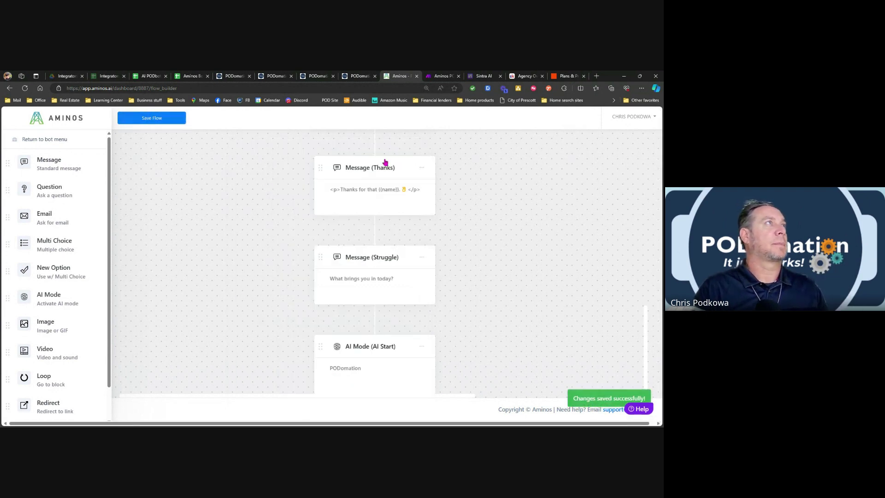
{"action": "left_click", "coordinate": [356, 76]}
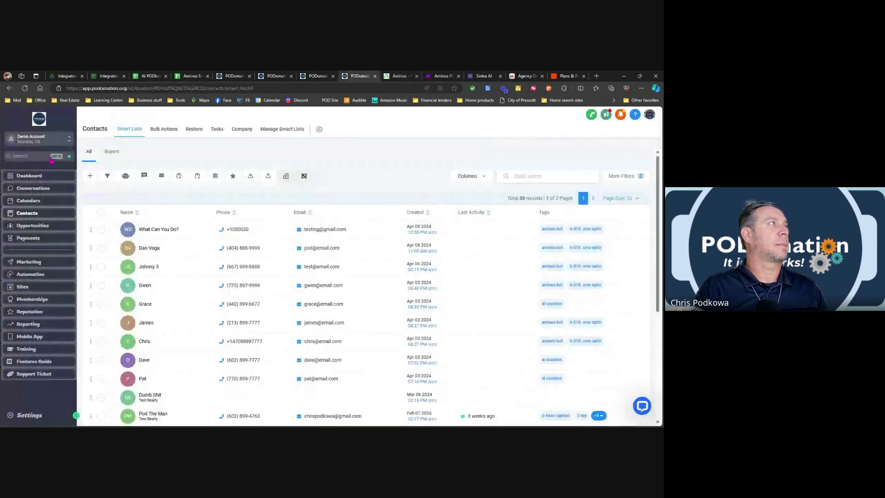
Refresh the contacts list and open the new contact created by the chatbot.
{"action": "left_click", "coordinate": [24, 88]}
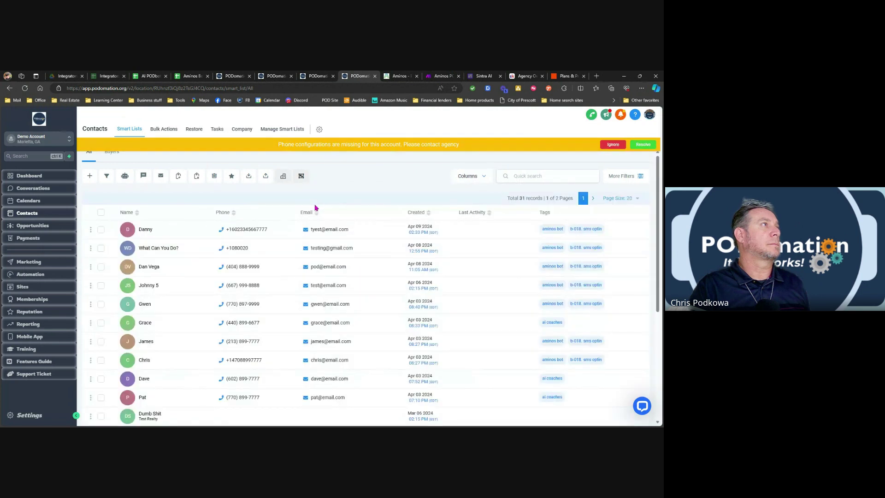
{"action": "left_click", "coordinate": [145, 229]}
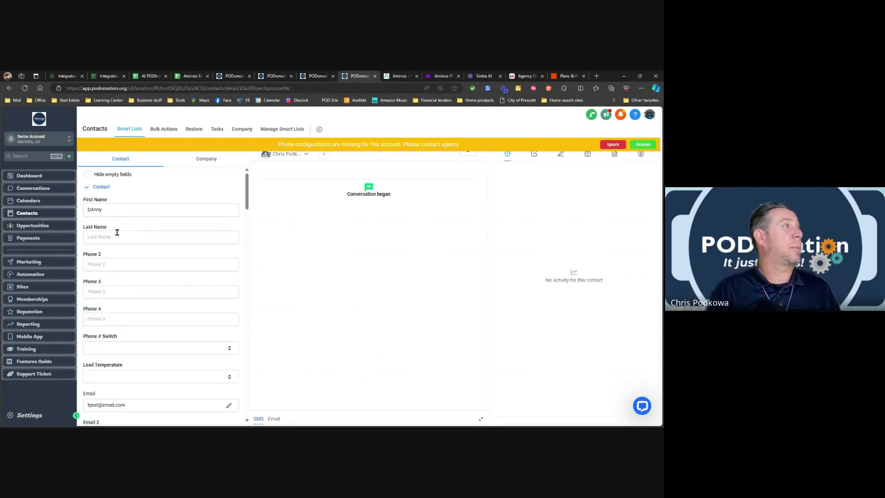
{"action": "scroll", "coordinate": [117, 232], "scroll_direction": "down", "scroll_amount": 3}
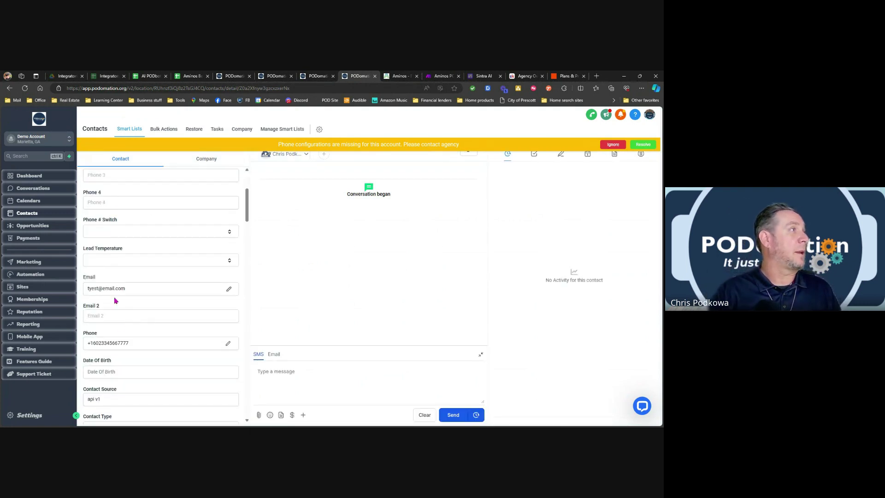
{"action": "scroll", "coordinate": [141, 357], "scroll_direction": "down", "scroll_amount": 3}
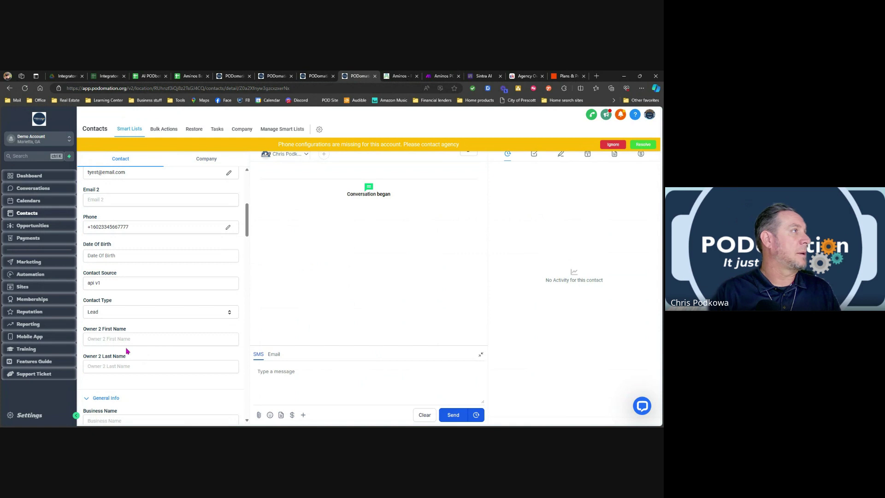
{"action": "scroll", "coordinate": [127, 348], "scroll_direction": "down", "scroll_amount": 2}
{"action": "scroll", "coordinate": [122, 338], "scroll_direction": "down", "scroll_amount": 4}
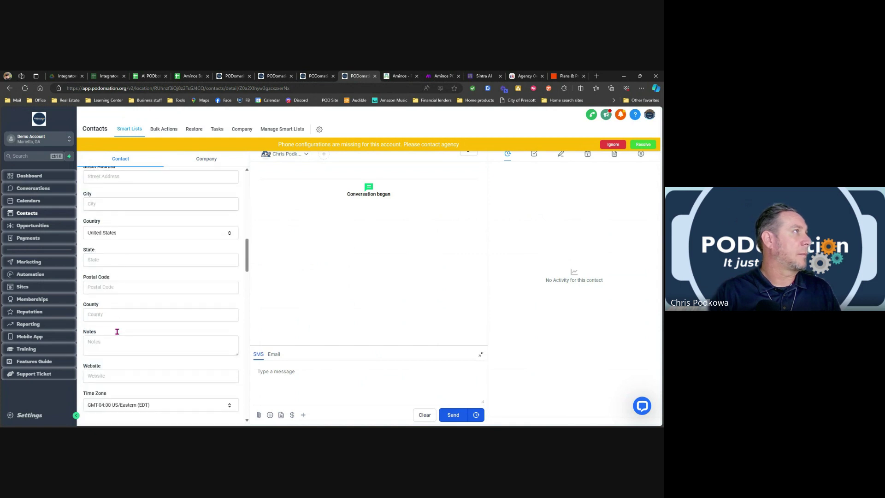
{"action": "scroll", "coordinate": [133, 318], "scroll_direction": "down", "scroll_amount": 3}
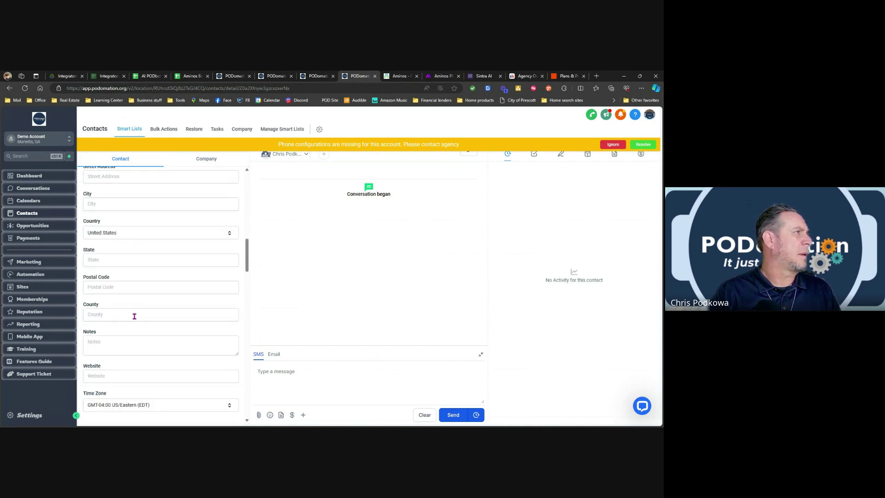
{"action": "scroll", "coordinate": [118, 310], "scroll_direction": "down", "scroll_amount": 3}
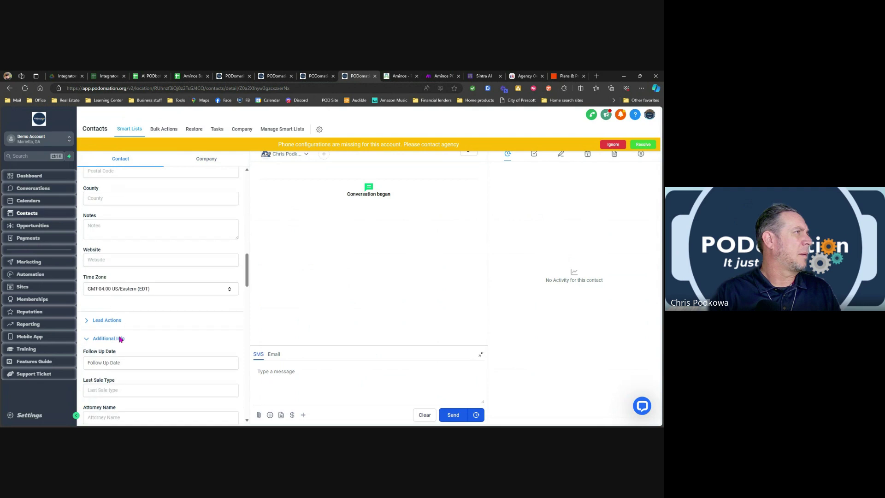
Expand Property Details and enlarge Property Notes to reveal the full chat transcript.
{"action": "left_click", "coordinate": [114, 339]}
{"action": "scroll", "coordinate": [129, 341], "scroll_direction": "down", "scroll_amount": 3}
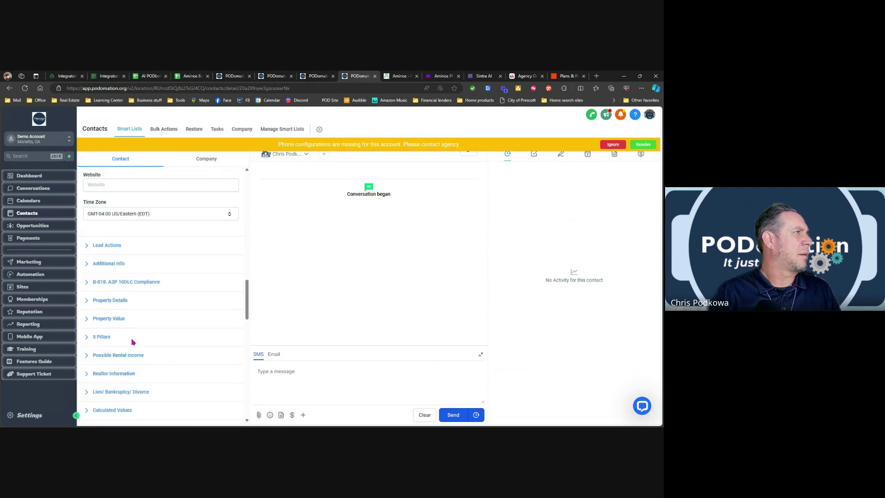
{"action": "left_click", "coordinate": [116, 299]}
{"action": "scroll", "coordinate": [151, 310], "scroll_direction": "down", "scroll_amount": 8}
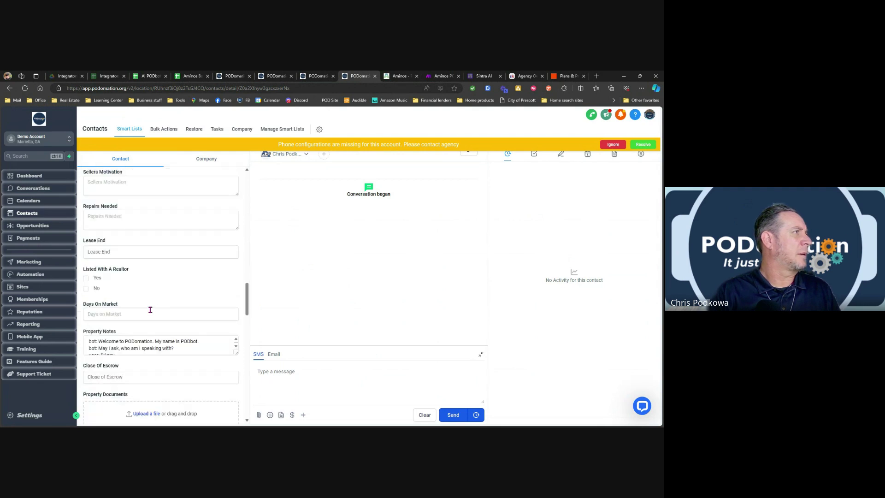
{"action": "left_click", "coordinate": [233, 330]}
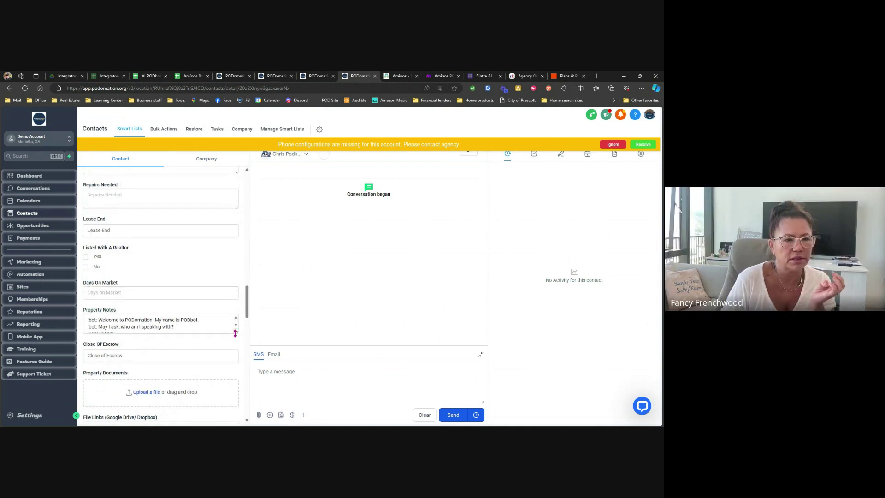
{"action": "scroll", "coordinate": [206, 368], "scroll_direction": "down", "scroll_amount": 1}
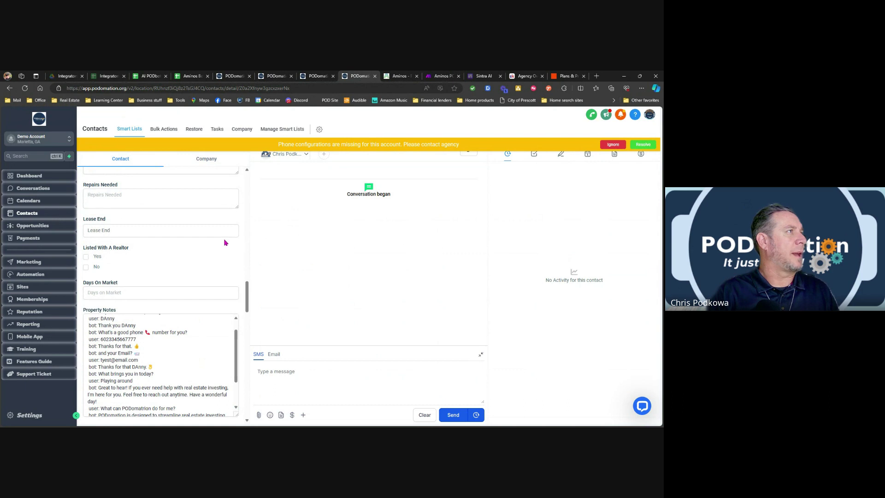
{"action": "scroll", "coordinate": [226, 243], "scroll_direction": "down", "scroll_amount": 2}
{"action": "scroll", "coordinate": [180, 284], "scroll_direction": "up", "scroll_amount": 1}
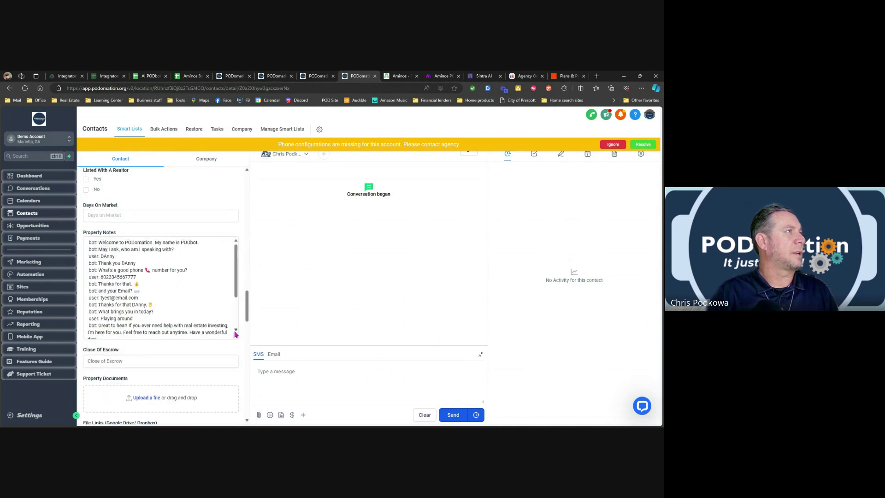
{"action": "left_click_drag", "start_coordinate": [236, 337], "coordinate": [235, 394]}
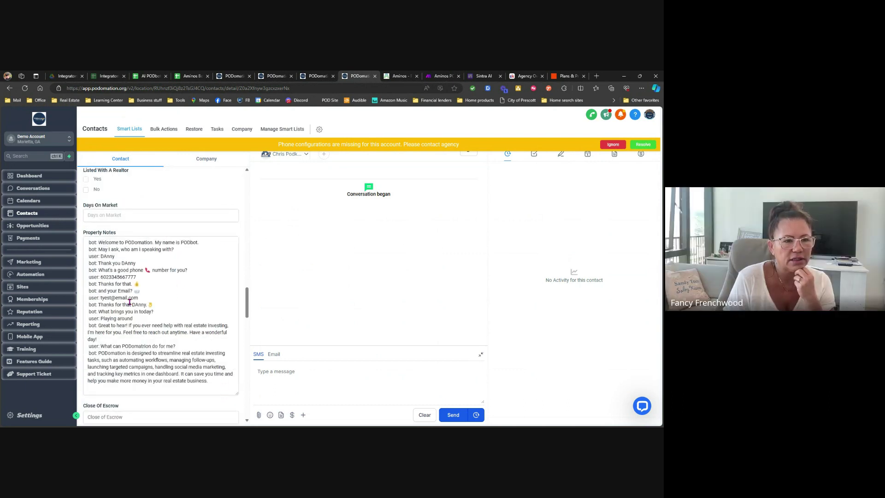
{"action": "scroll", "coordinate": [148, 296], "scroll_direction": "down", "scroll_amount": 2}
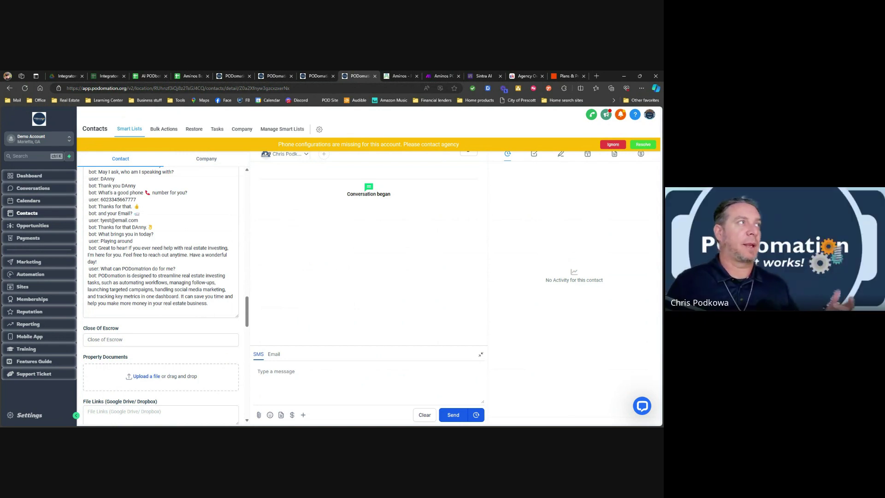
{"action": "scroll", "coordinate": [139, 235], "scroll_direction": "up", "scroll_amount": 1}
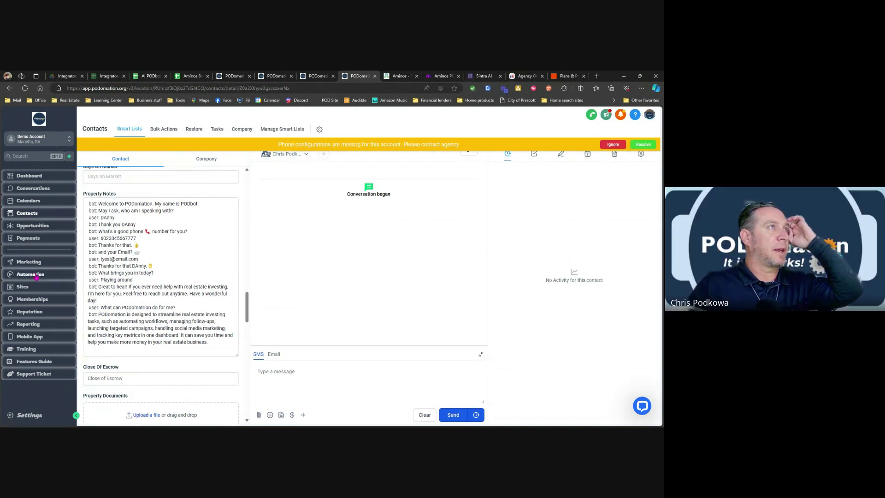
Open the '*Inbound Webhook from Aminos' workflow from the Test folder.
{"action": "left_click", "coordinate": [37, 275]}
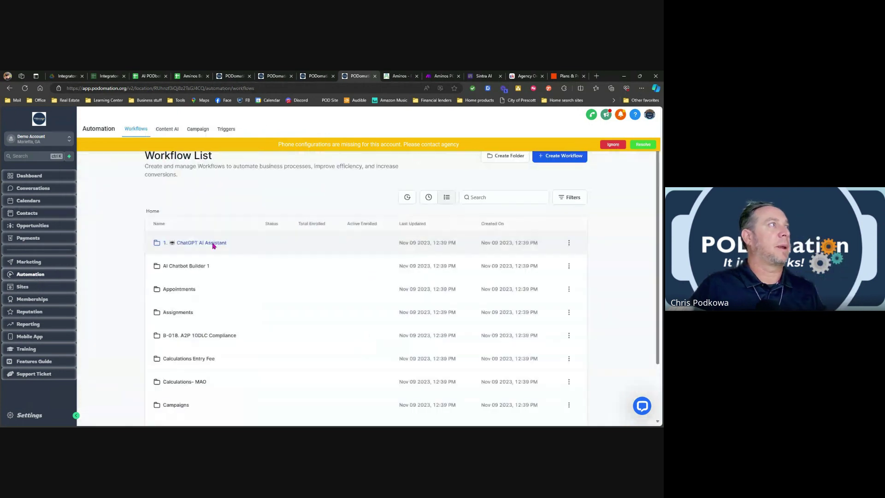
{"action": "scroll", "coordinate": [520, 347], "scroll_direction": "down", "scroll_amount": 2}
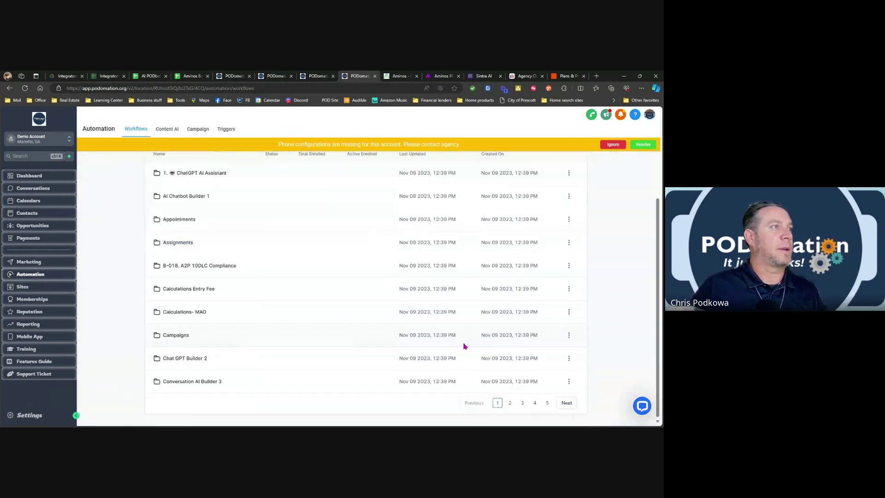
{"action": "left_click", "coordinate": [522, 402]}
{"action": "left_click", "coordinate": [534, 403]}
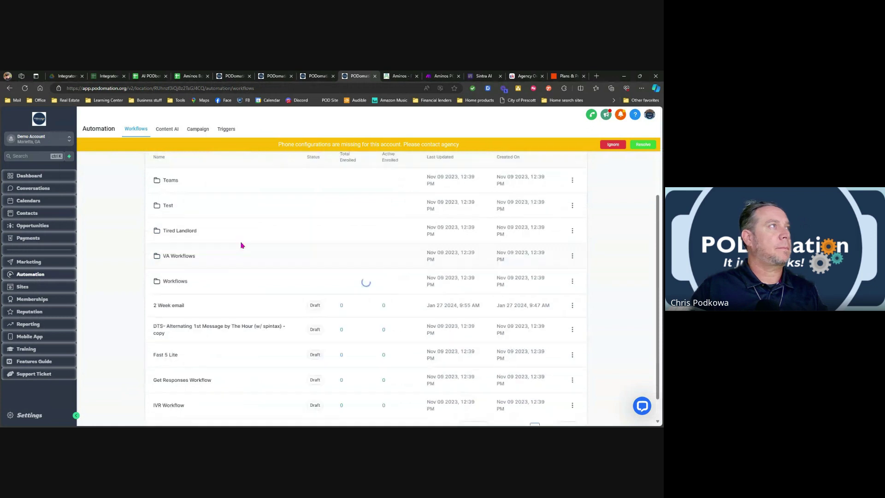
{"action": "left_click", "coordinate": [169, 206]}
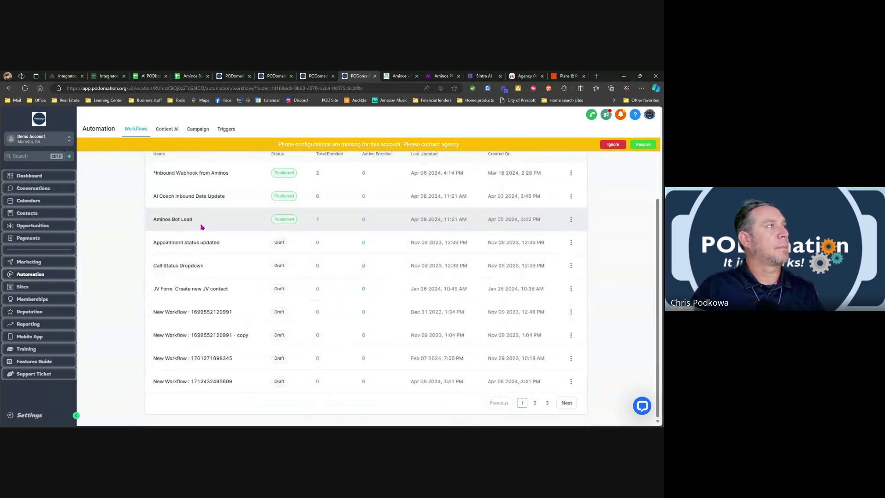
{"action": "left_click", "coordinate": [201, 175]}
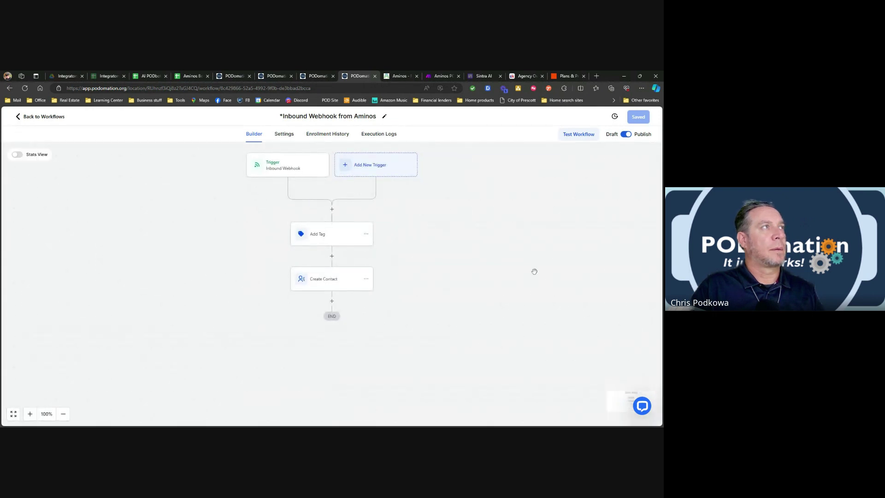
Review the webhook trigger's Mapping Reference sample payload, then cancel without saving.
{"action": "left_click", "coordinate": [292, 171]}
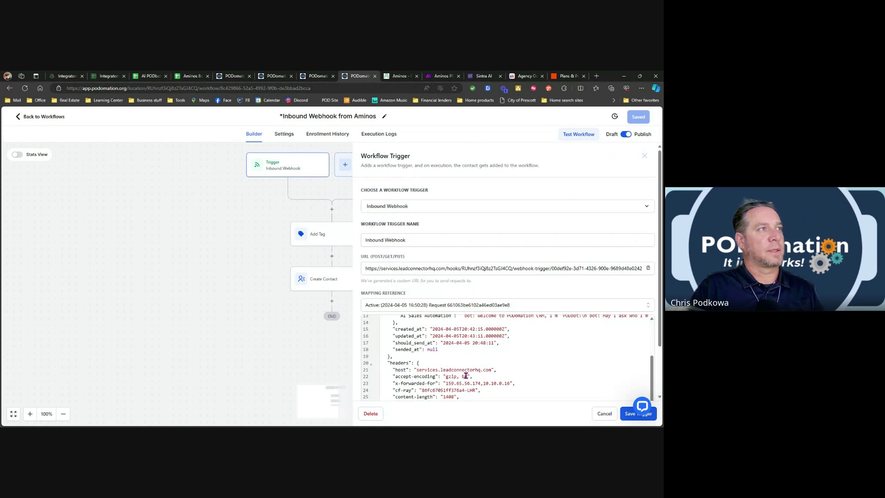
{"action": "scroll", "coordinate": [484, 380], "scroll_direction": "down", "scroll_amount": 2}
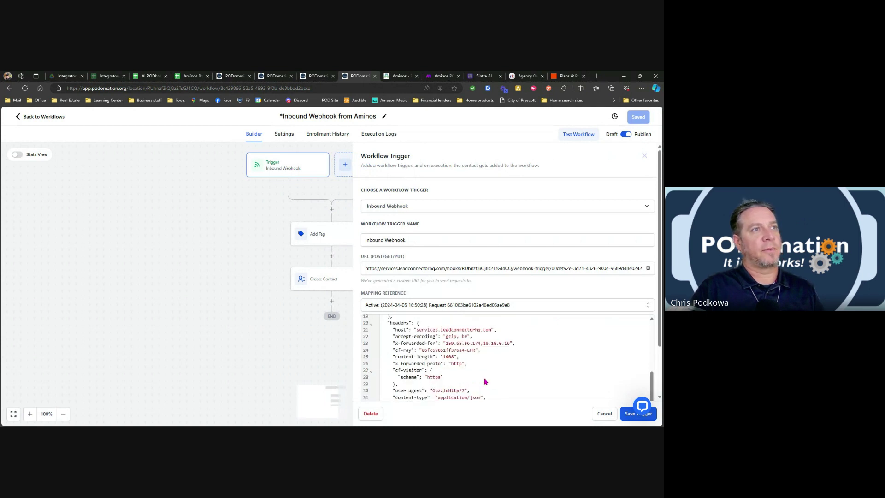
{"action": "scroll", "coordinate": [485, 382], "scroll_direction": "up", "scroll_amount": 6}
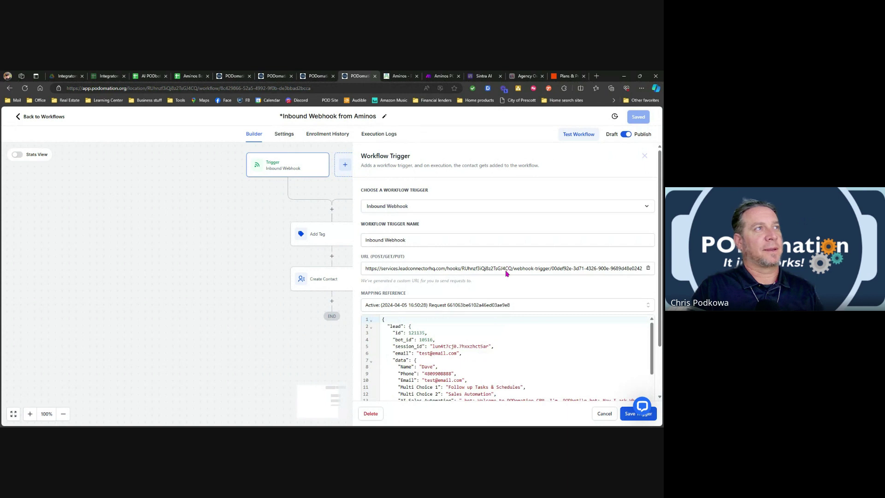
{"action": "scroll", "coordinate": [500, 222], "scroll_direction": "down", "scroll_amount": 2}
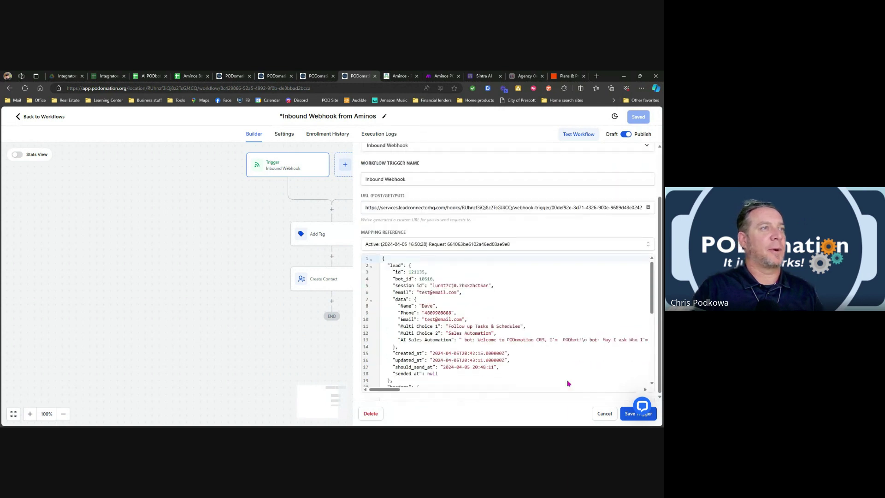
{"action": "left_click", "coordinate": [604, 415]}
Open the AI Conversation variable picker at Inbound Webhook Trigger > Lead > Data in Create Contact.
{"action": "left_click", "coordinate": [329, 279]}
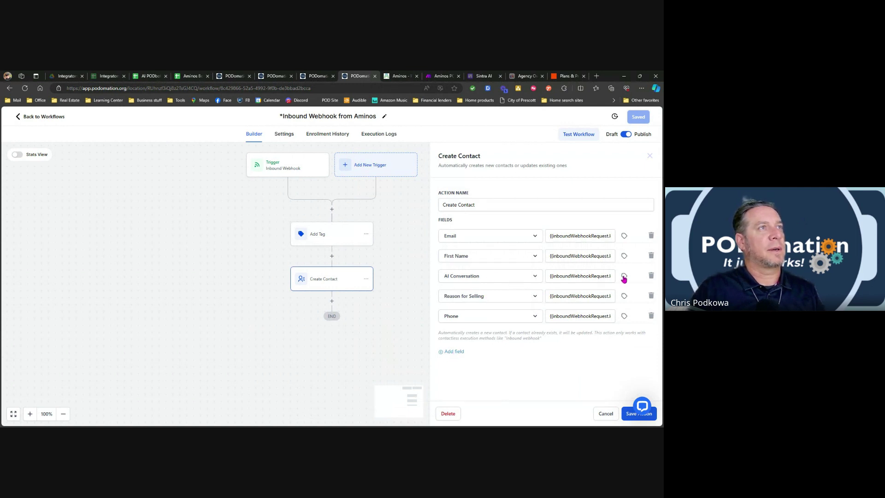
{"action": "left_click", "coordinate": [624, 276]}
{"action": "left_click", "coordinate": [611, 307]}
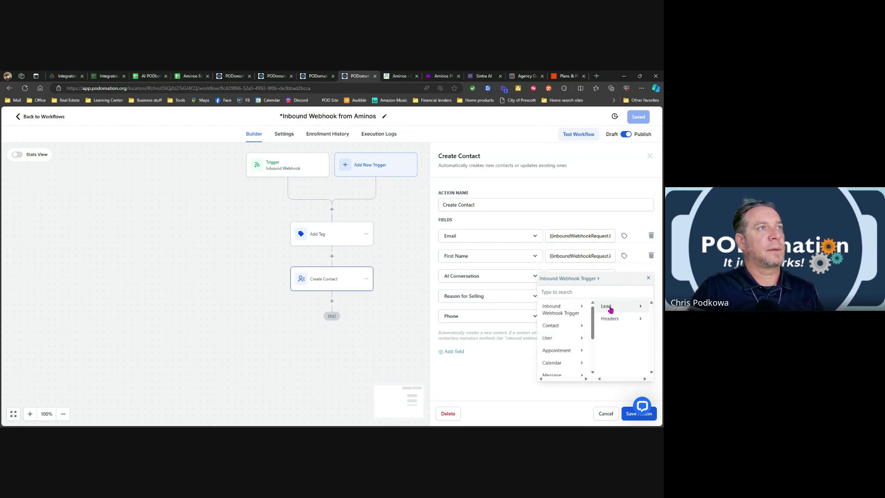
{"action": "left_click", "coordinate": [616, 307]}
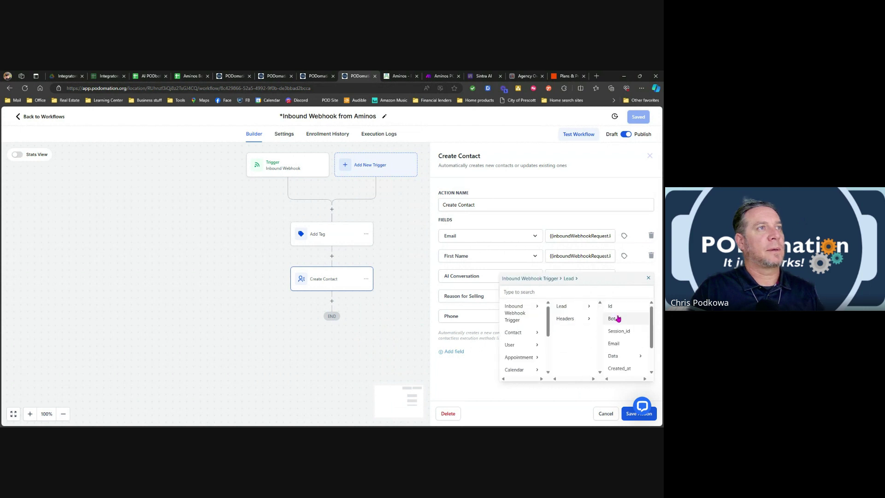
{"action": "left_click", "coordinate": [612, 355]}
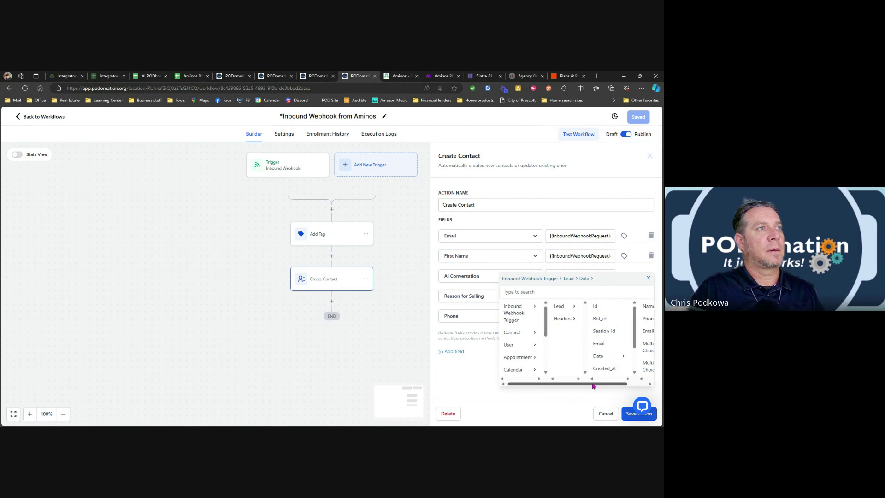
Look through the available Lead Data fields, then bring up the Aminos PODbot with Make scenario.
{"action": "scroll", "coordinate": [578, 332], "scroll_direction": "right", "scroll_amount": 1}
{"action": "scroll", "coordinate": [585, 340], "scroll_direction": "down", "scroll_amount": 3}
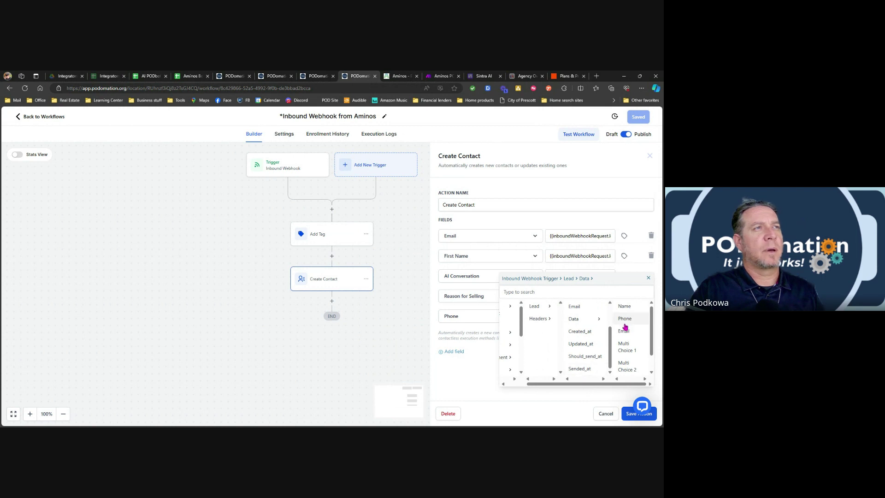
{"action": "scroll", "coordinate": [628, 330], "scroll_direction": "down", "scroll_amount": 1}
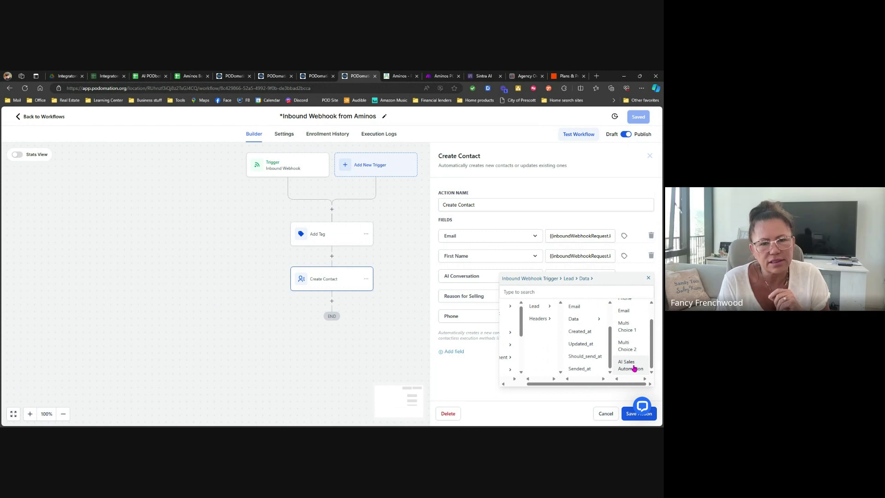
{"action": "scroll", "coordinate": [627, 358], "scroll_direction": "up", "scroll_amount": 1}
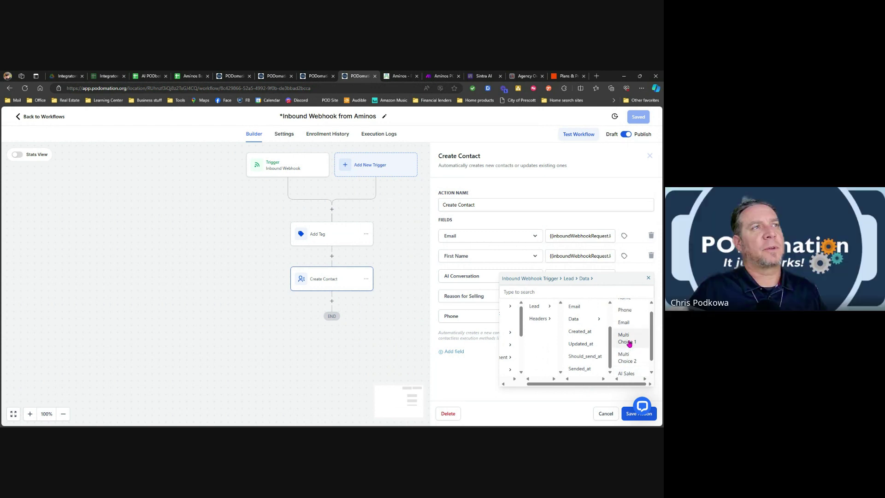
{"action": "scroll", "coordinate": [624, 335], "scroll_direction": "up", "scroll_amount": 1}
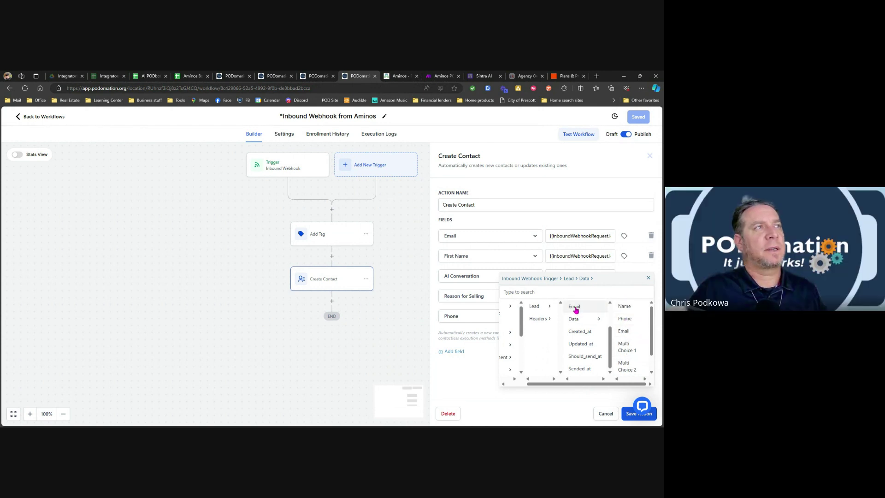
{"action": "scroll", "coordinate": [590, 316], "scroll_direction": "up", "scroll_amount": 2}
{"action": "scroll", "coordinate": [584, 316], "scroll_direction": "up", "scroll_amount": 1}
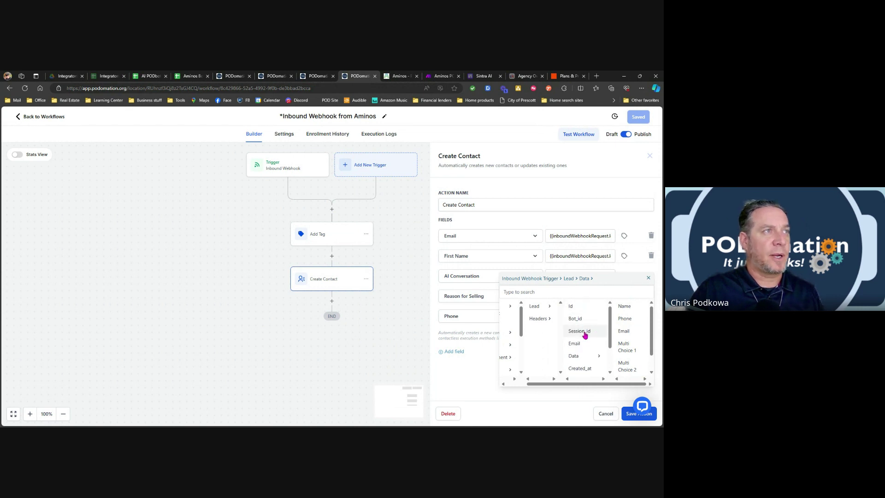
{"action": "scroll", "coordinate": [589, 334], "scroll_direction": "down", "scroll_amount": 1}
{"action": "scroll", "coordinate": [589, 333], "scroll_direction": "down", "scroll_amount": 2}
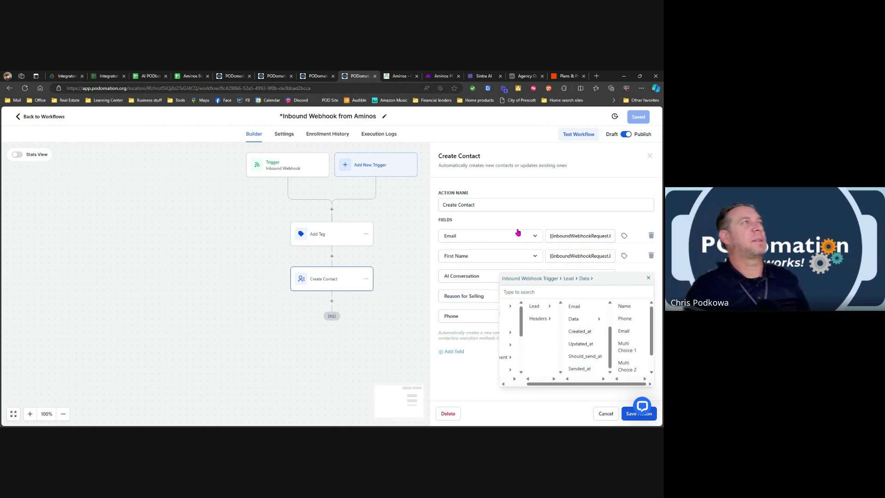
{"action": "left_click", "coordinate": [189, 76]}
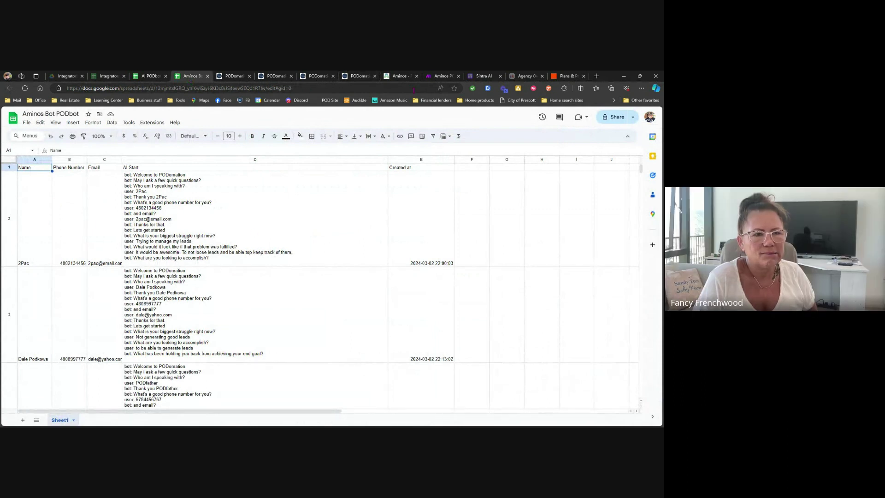
{"action": "left_click", "coordinate": [441, 76]}
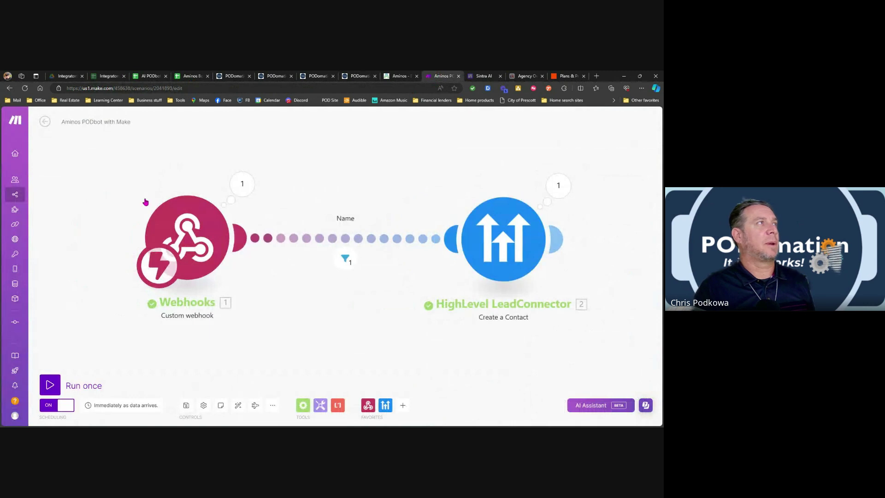
Check the Apr 9, 2024, 2:33:06 PM run, then scroll the LeadConnector Create a Contact fields.
{"action": "left_click", "coordinate": [44, 122]}
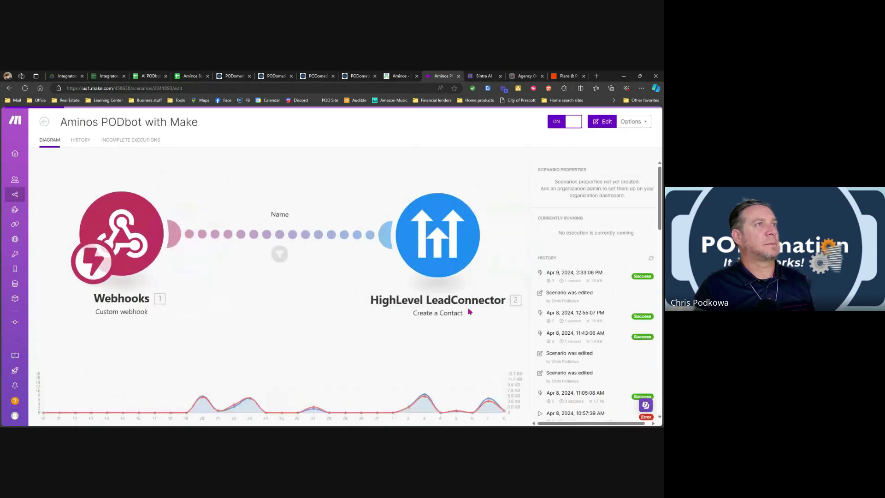
{"action": "left_click", "coordinate": [583, 280]}
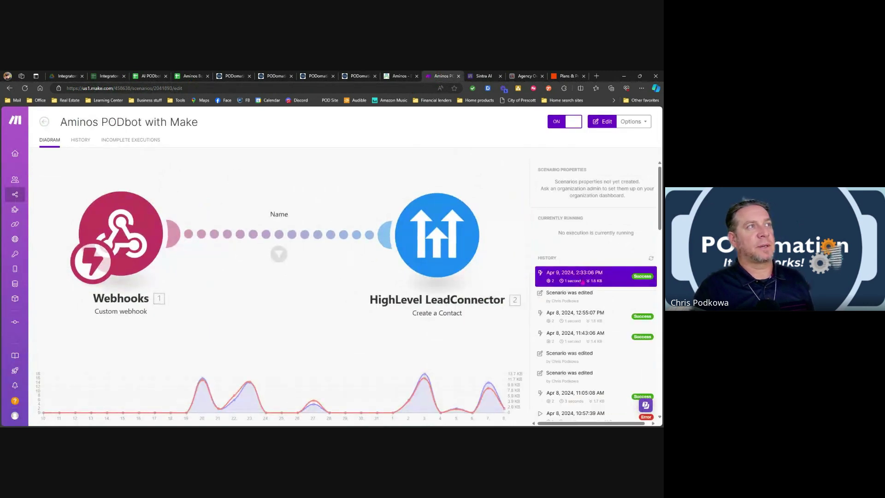
{"action": "left_click", "coordinate": [439, 237]}
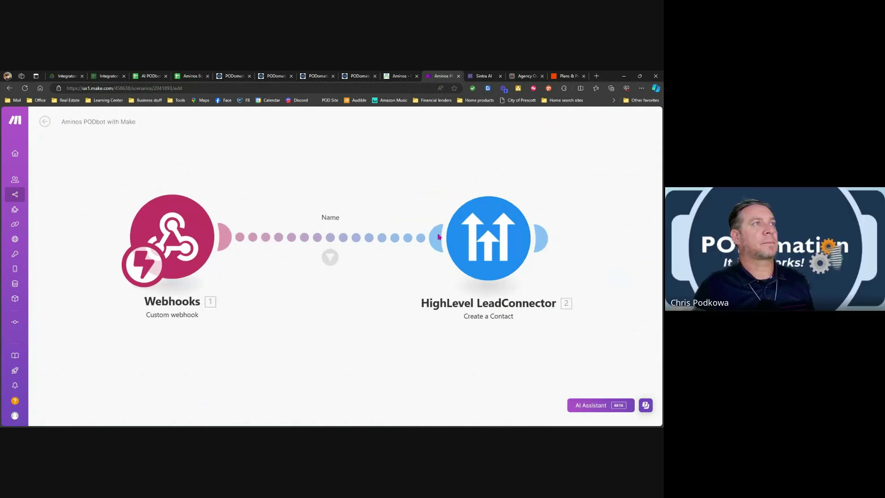
{"action": "left_click", "coordinate": [460, 237]}
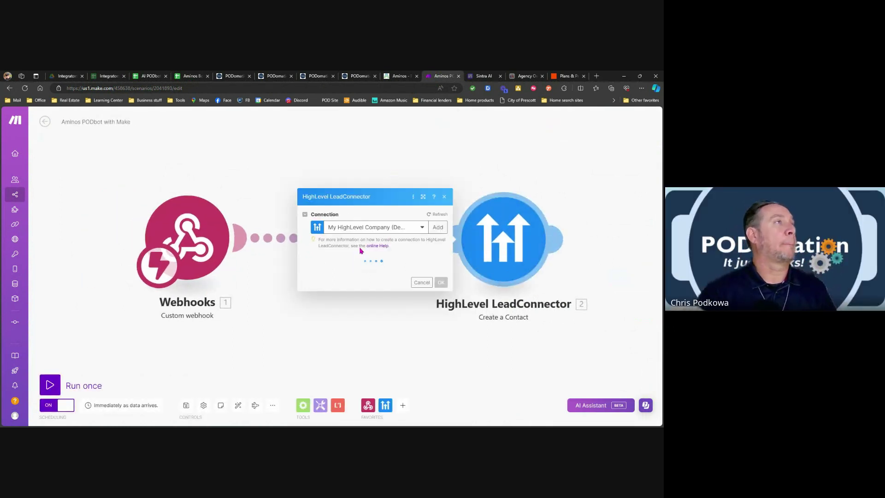
{"action": "scroll", "coordinate": [325, 261], "scroll_direction": "down", "scroll_amount": 15}
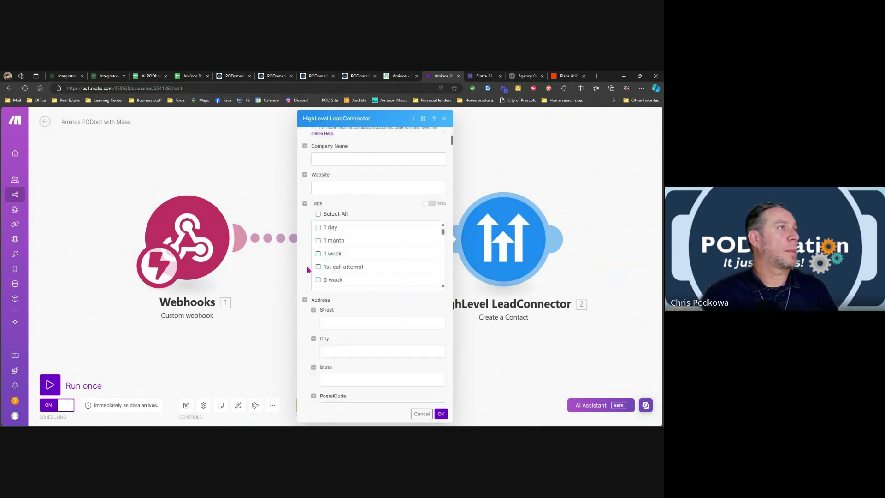
{"action": "scroll", "coordinate": [309, 270], "scroll_direction": "down", "scroll_amount": 15}
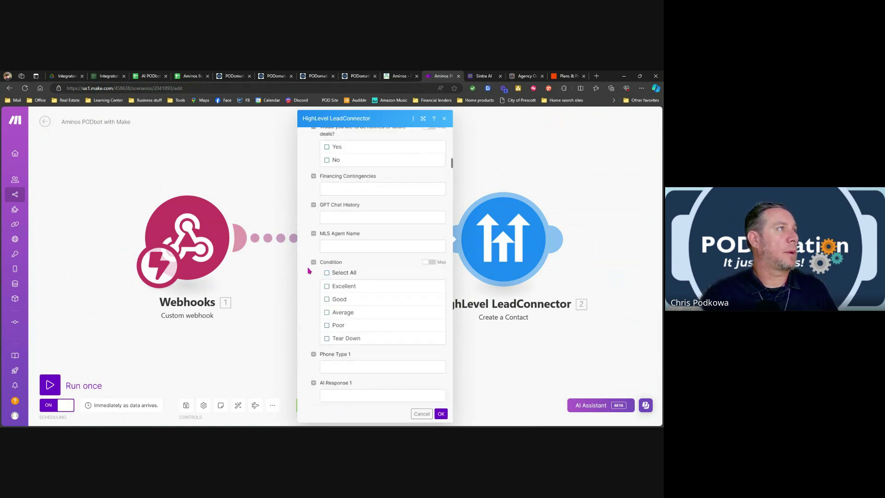
{"action": "scroll", "coordinate": [309, 271], "scroll_direction": "down", "scroll_amount": 15}
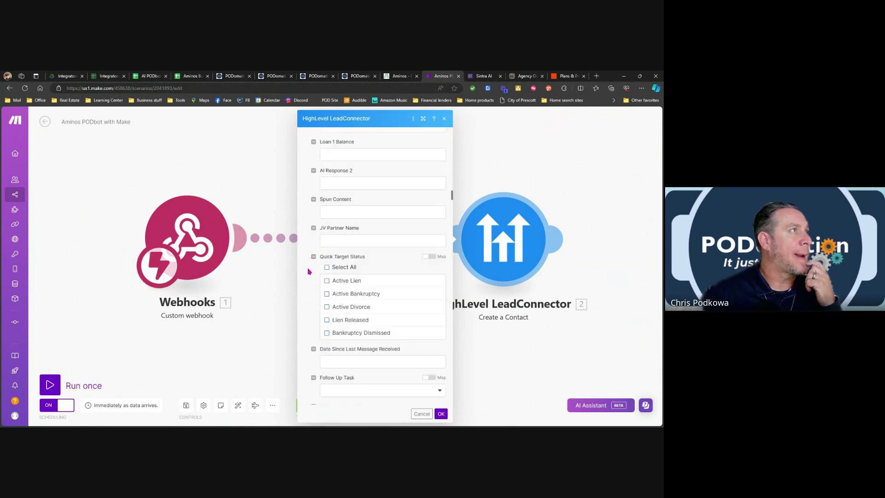
{"action": "scroll", "coordinate": [309, 272], "scroll_direction": "down", "scroll_amount": 15}
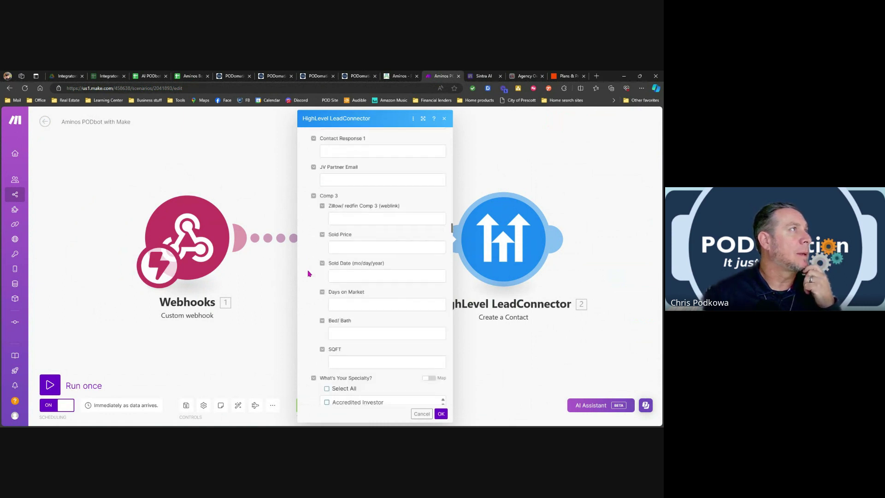